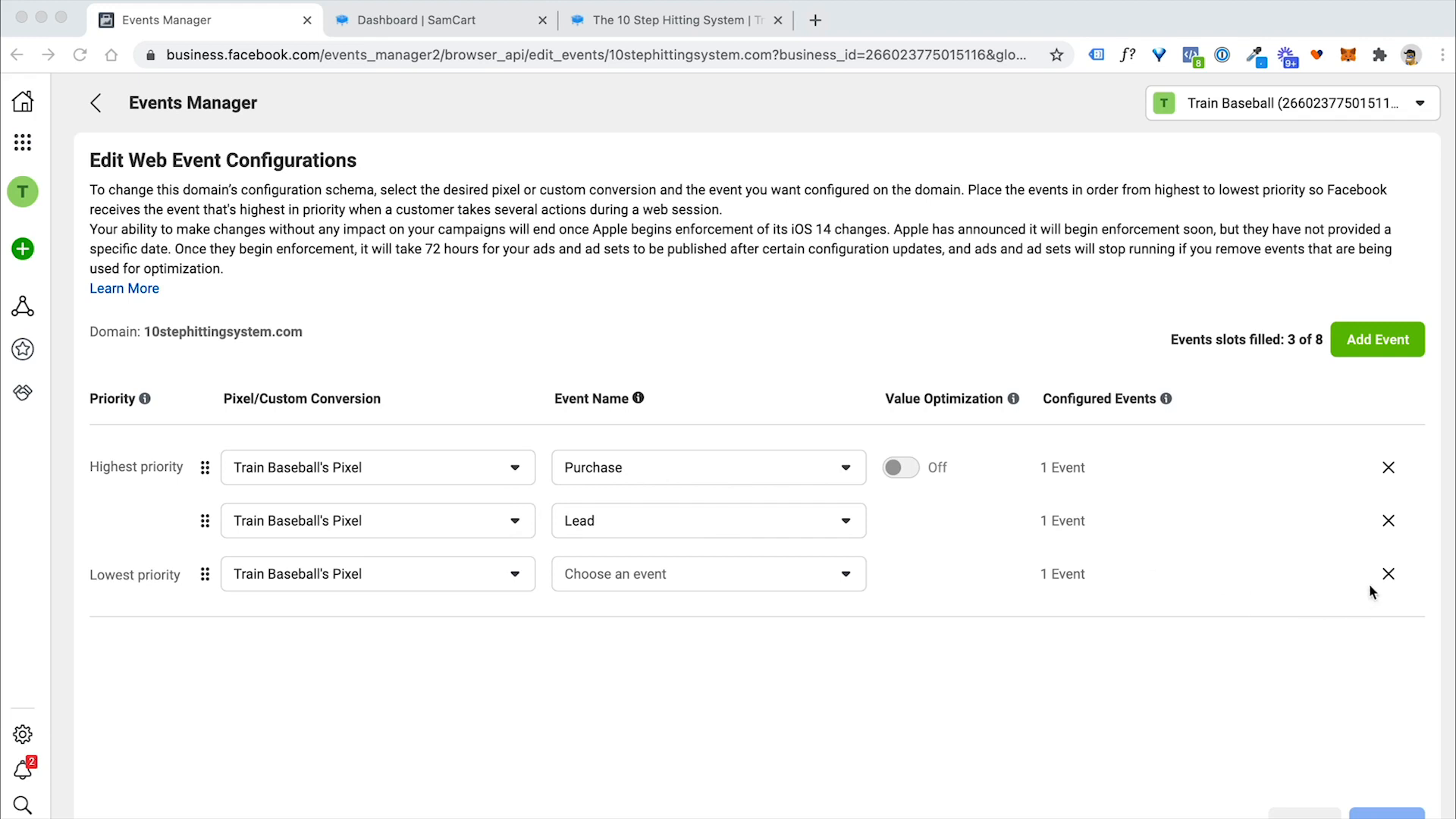
Remove the lowest-priority row with no event chosen from the web event configurations for 10stephittingsystem.com
click(1388, 574)
click(1388, 573)
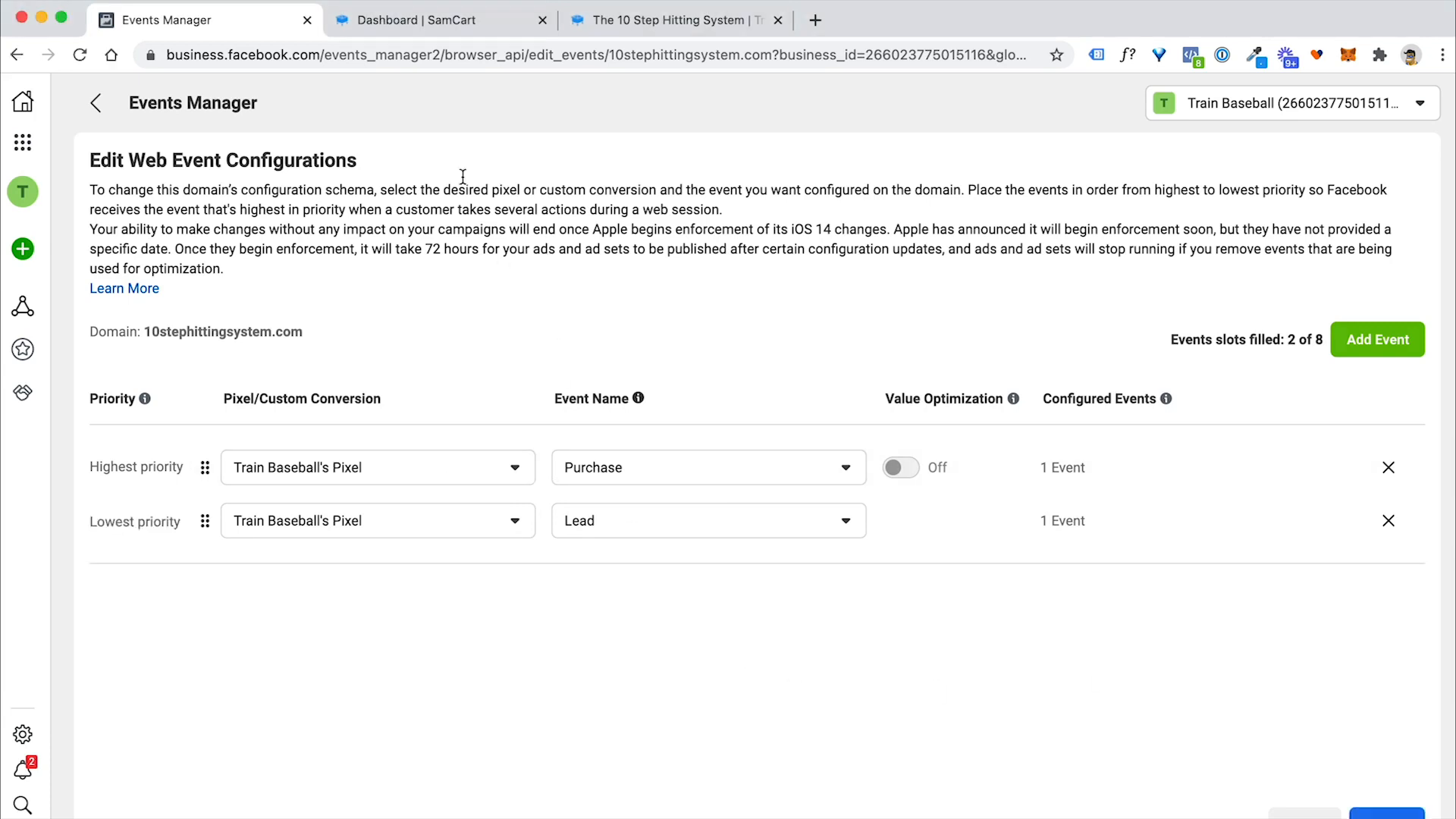
Switch to SamCart, open the general marketplace settings and enlarge the global header scripts box to show its full code
click(441, 23)
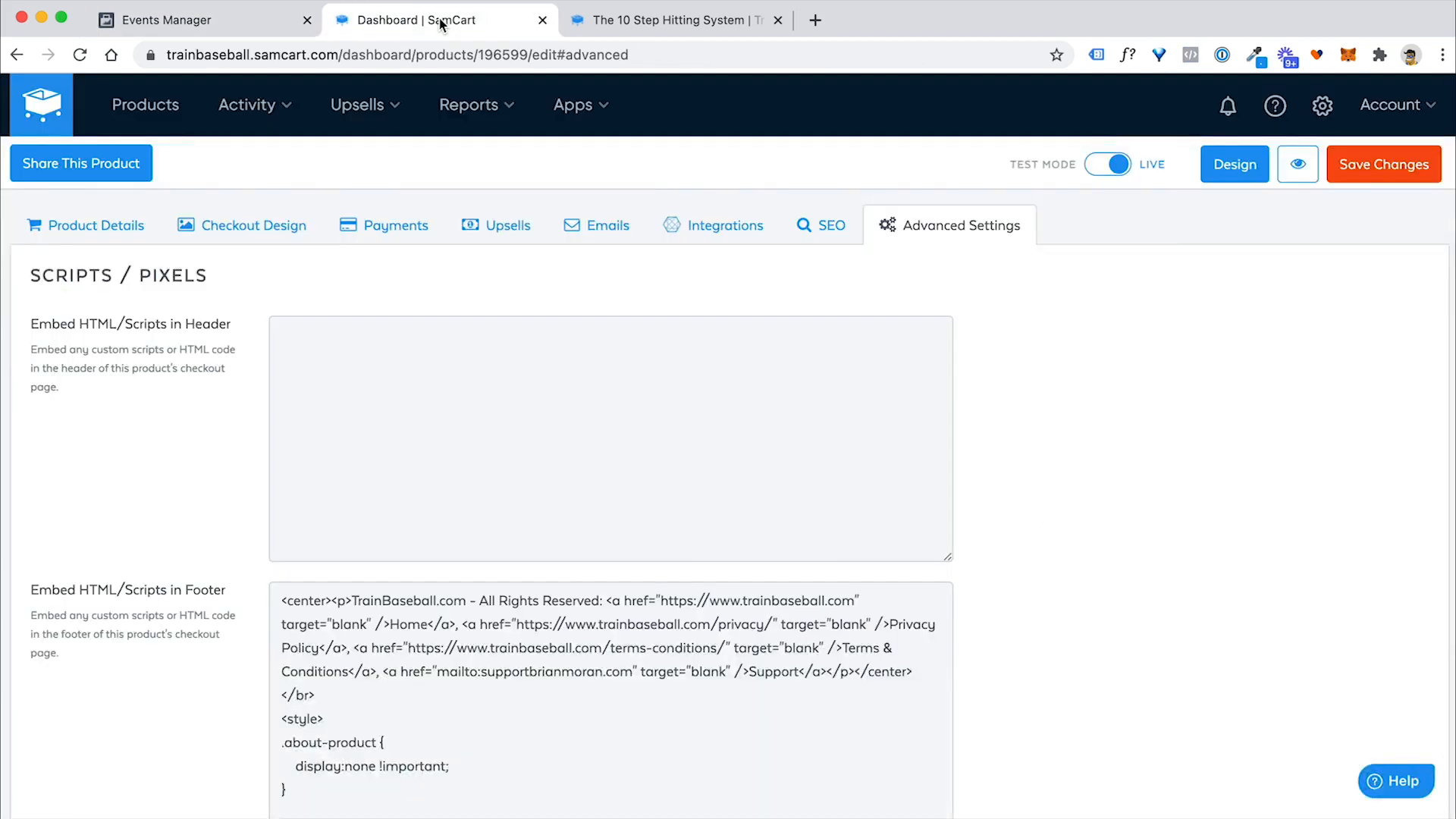
click(1320, 107)
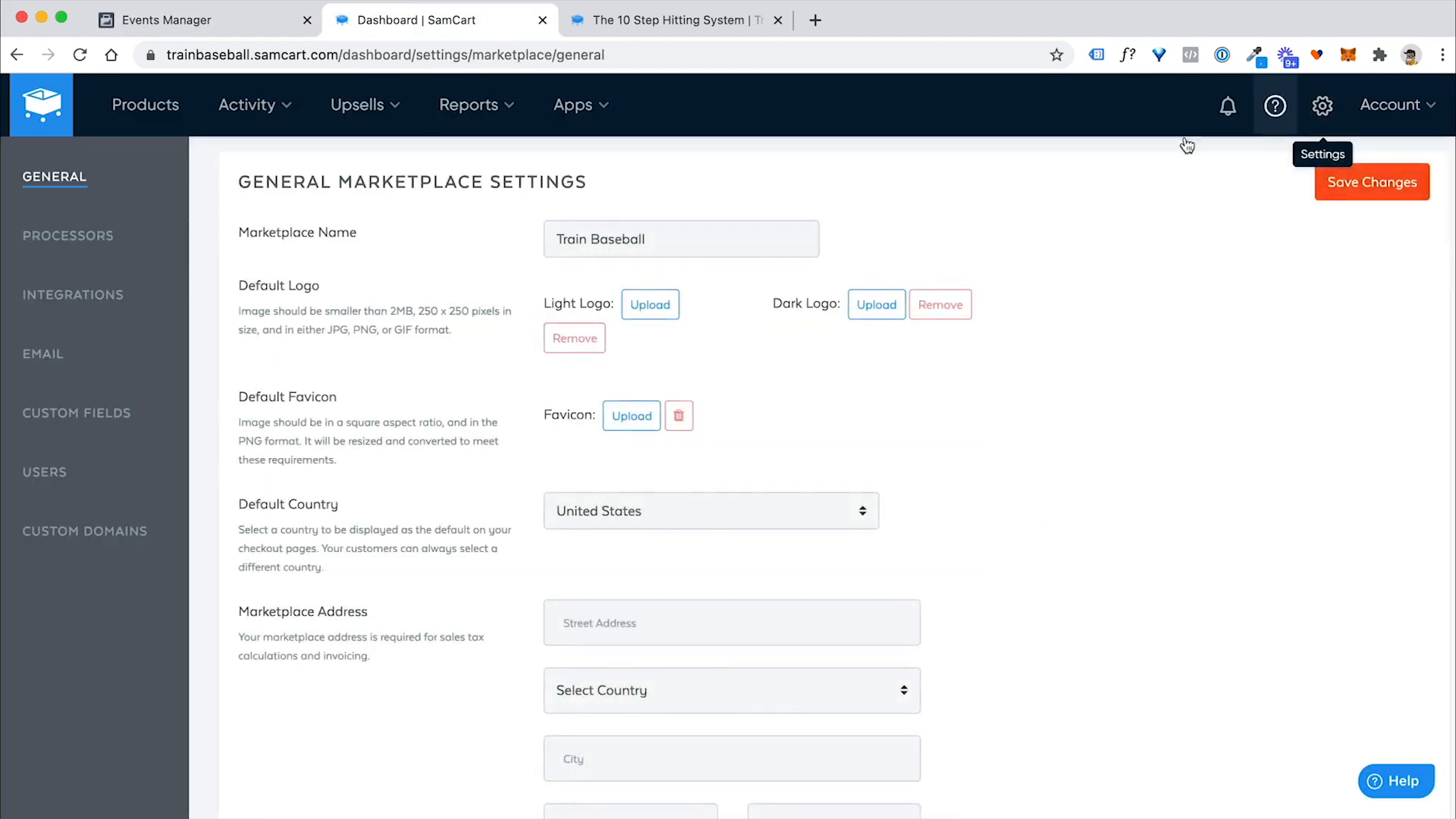
scroll(969, 487, down, 10)
scroll(976, 488, down, 6)
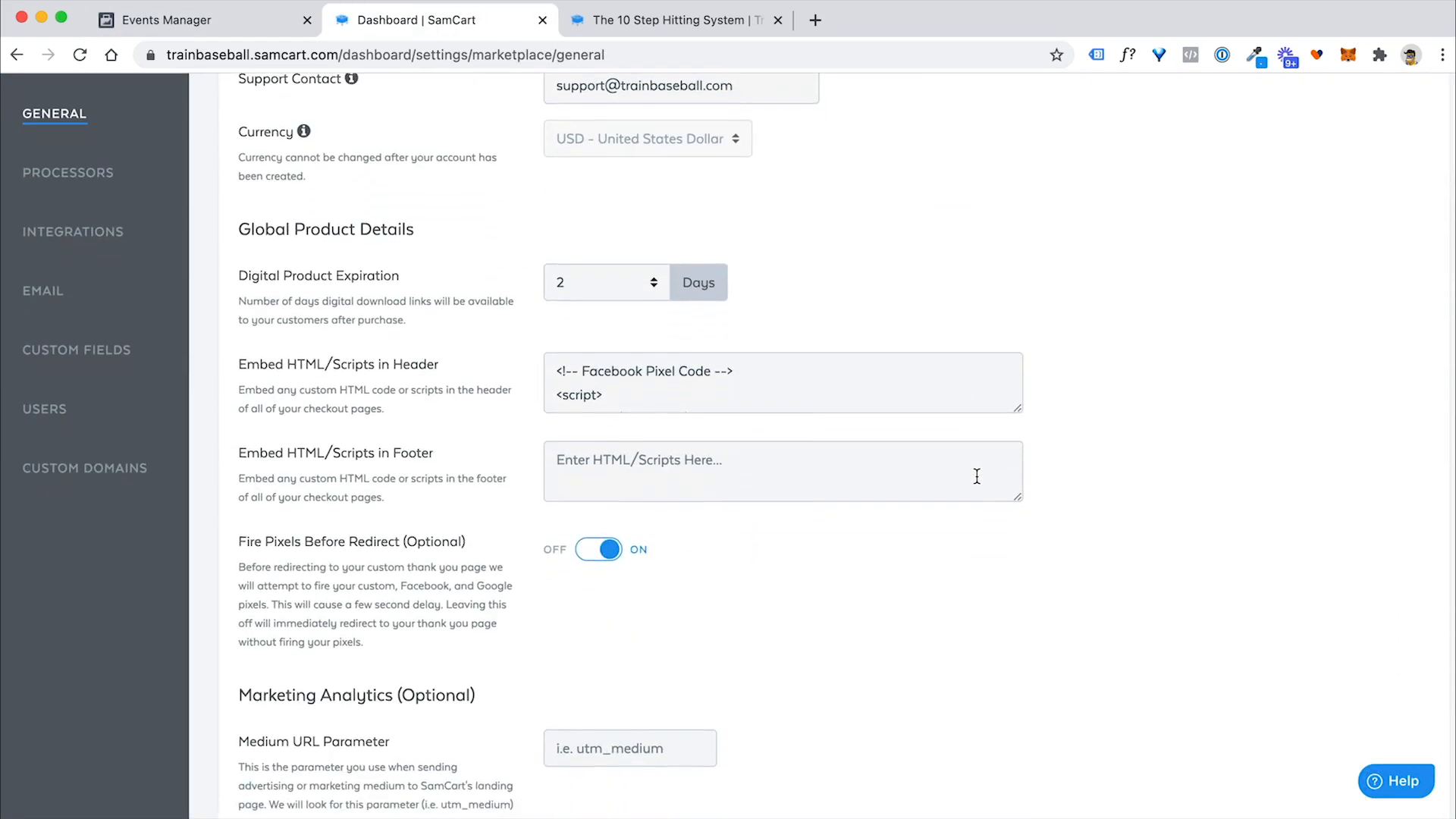
drag(1015, 230, 1023, 722)
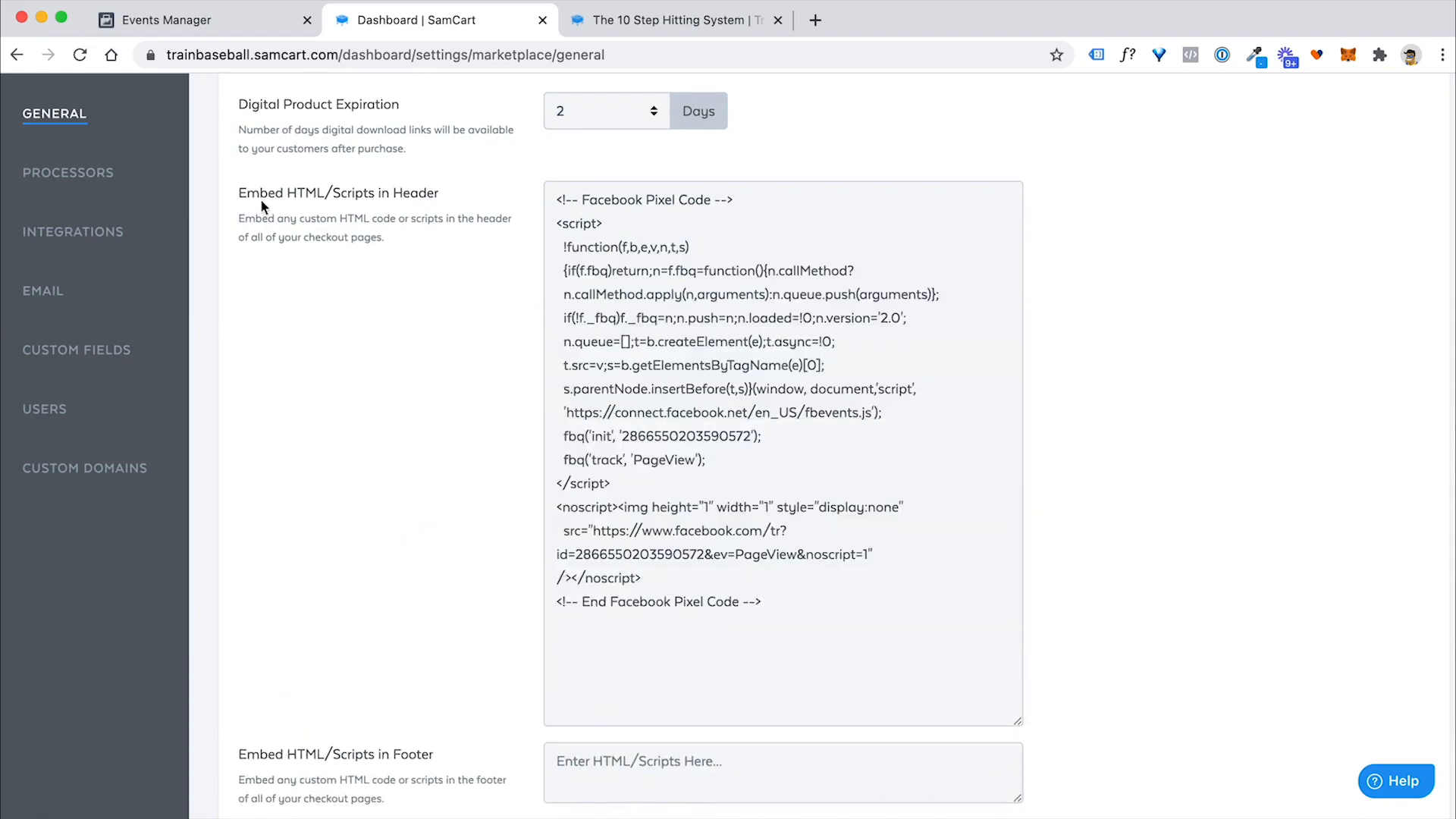
Examine the Facebook pixel base code in the global header scripts, including its init and PageView tracking lines
drag(261, 198, 436, 199)
drag(581, 200, 846, 607)
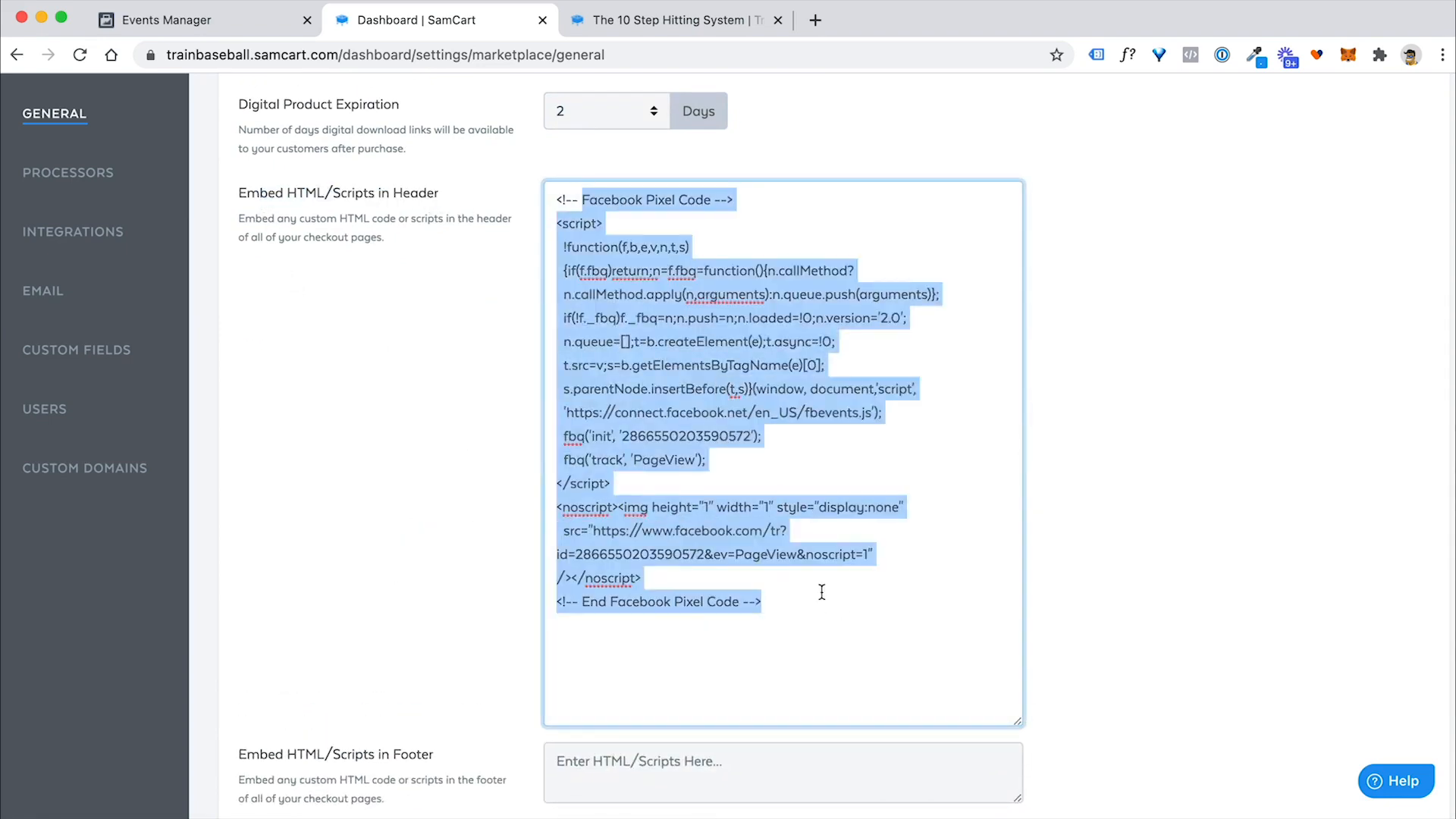
click(741, 468)
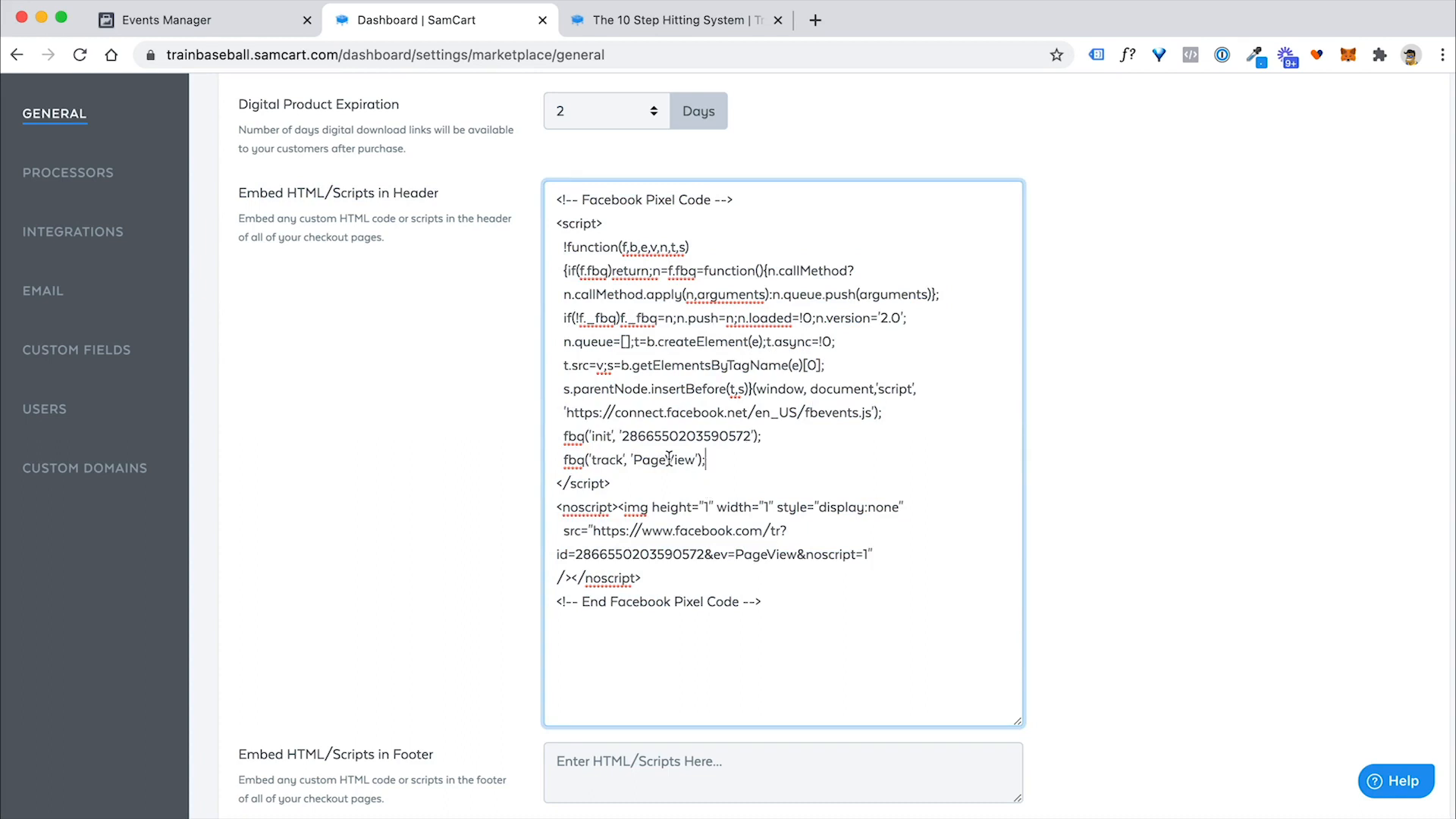
double_click(672, 460)
click(697, 460)
drag(696, 461, 632, 460)
drag(802, 599, 577, 237)
click(592, 231)
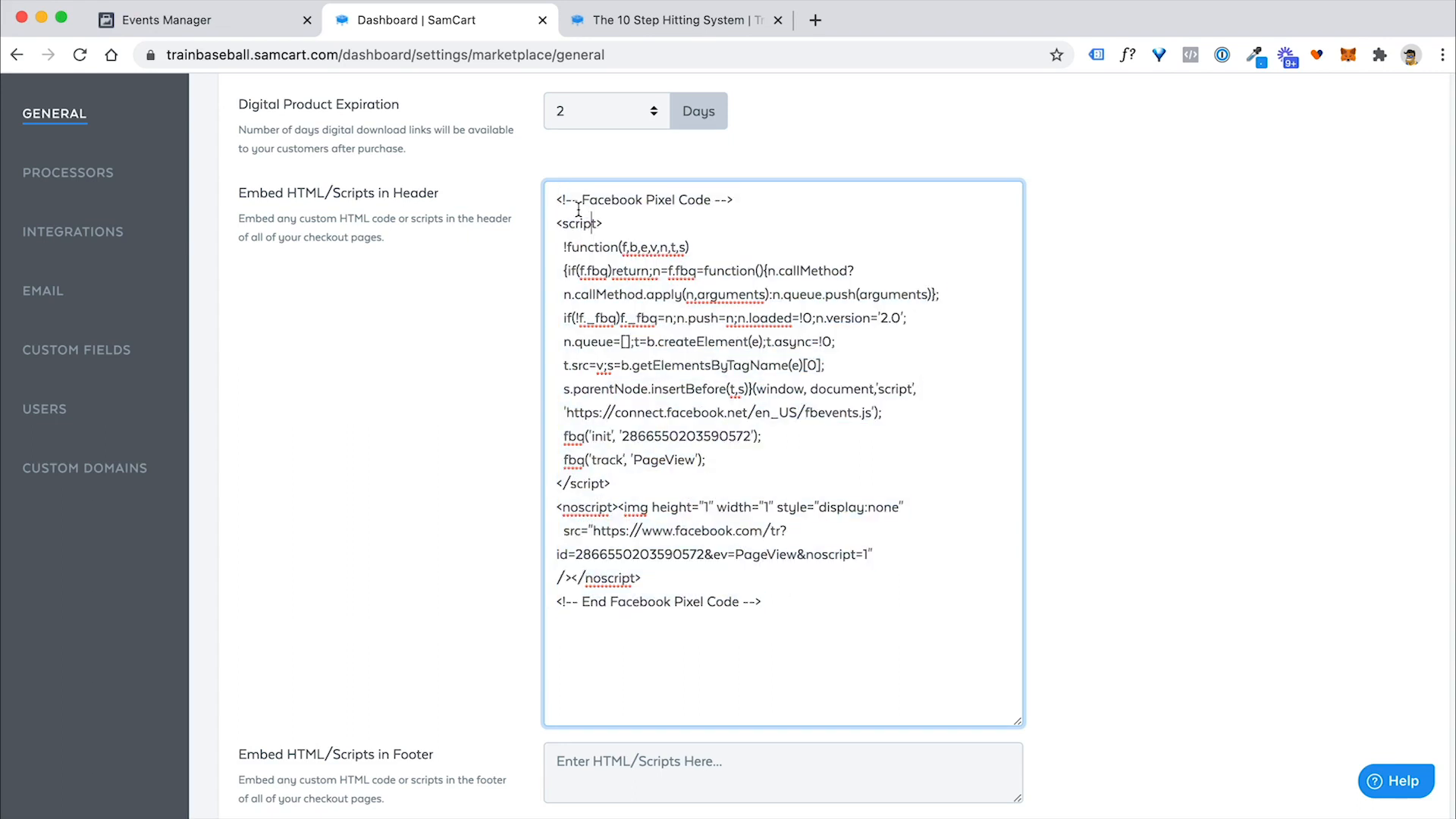
double_click(650, 436)
double_click(650, 459)
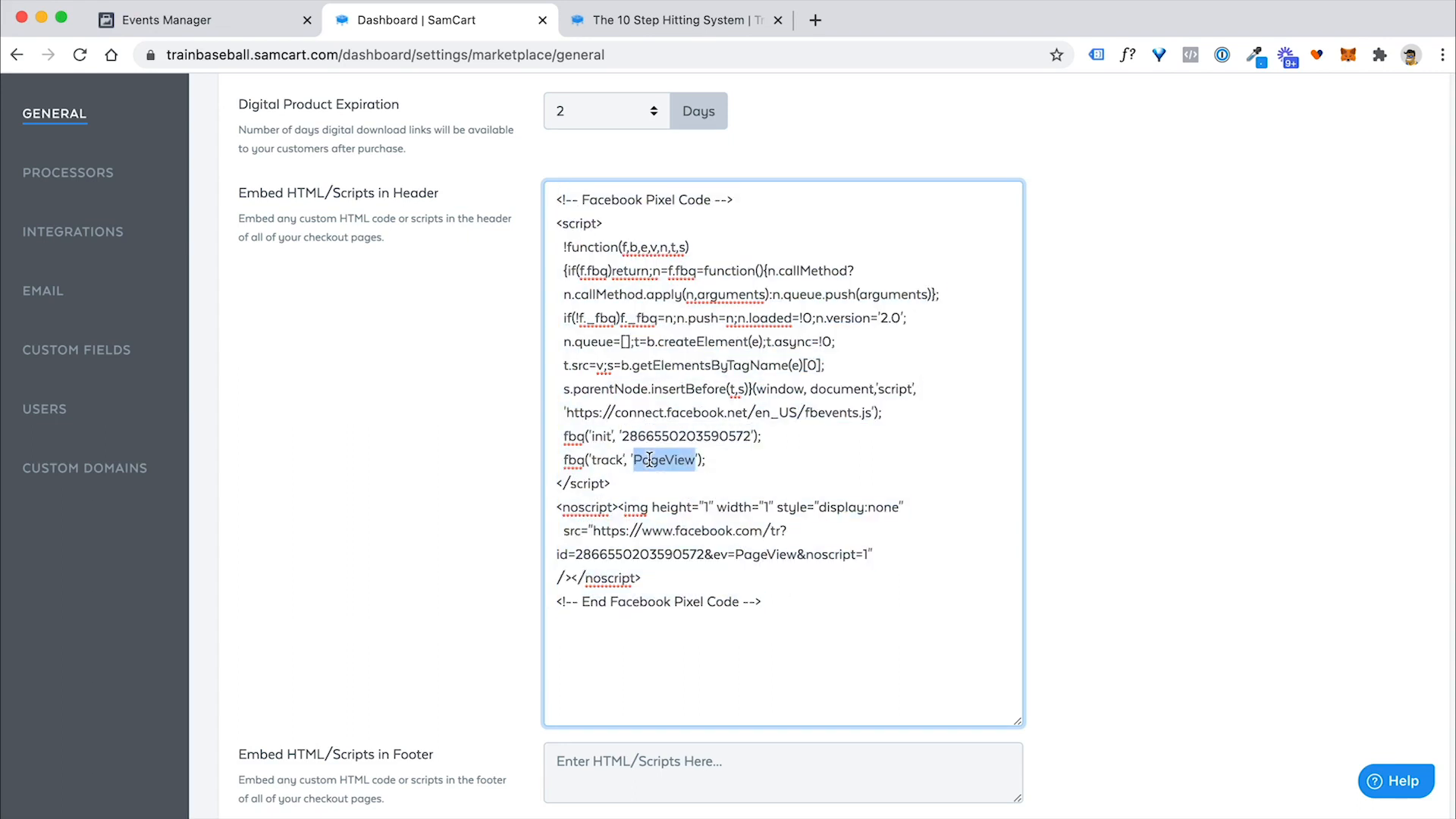
click(711, 461)
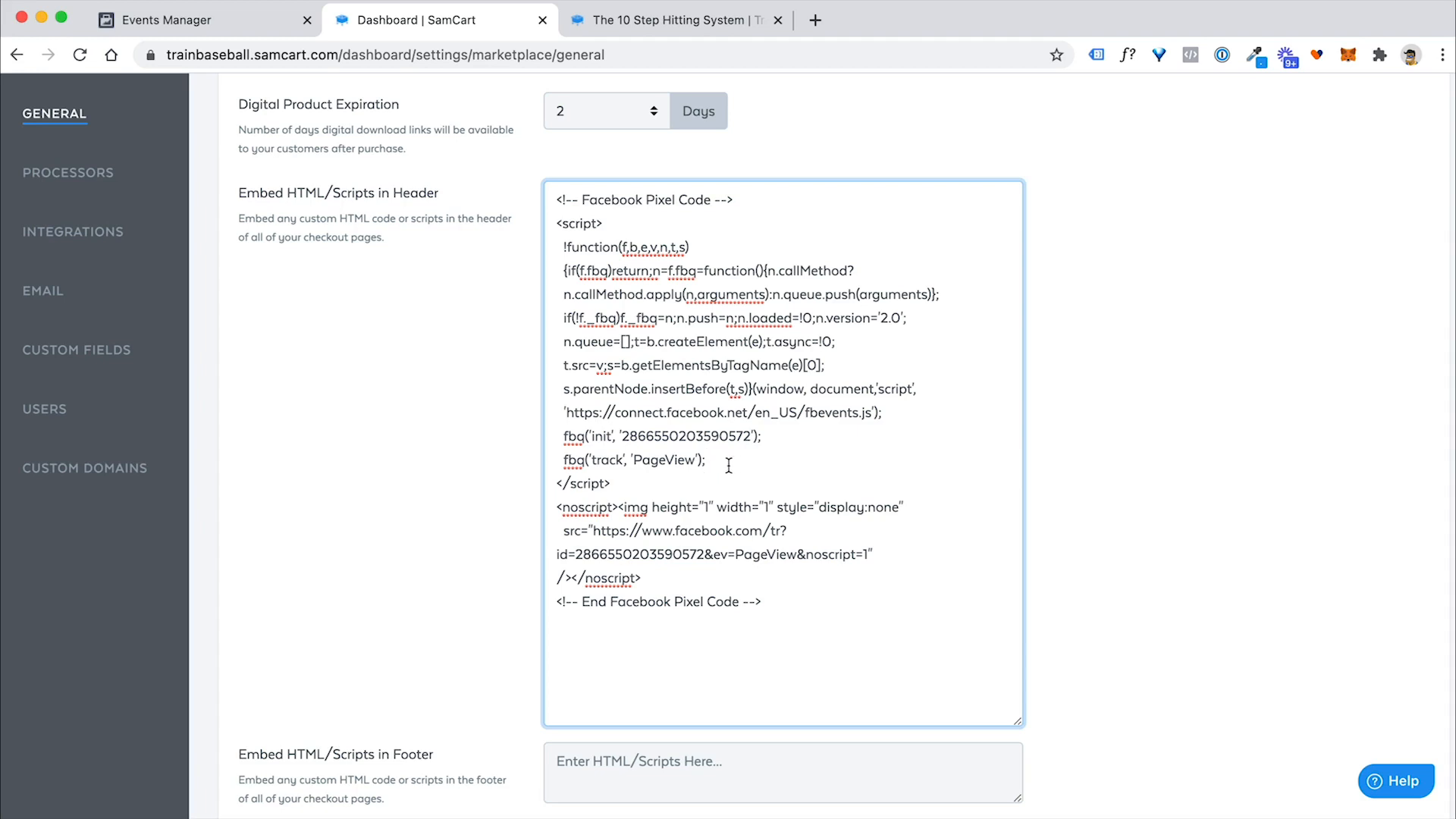
drag(726, 464, 554, 241)
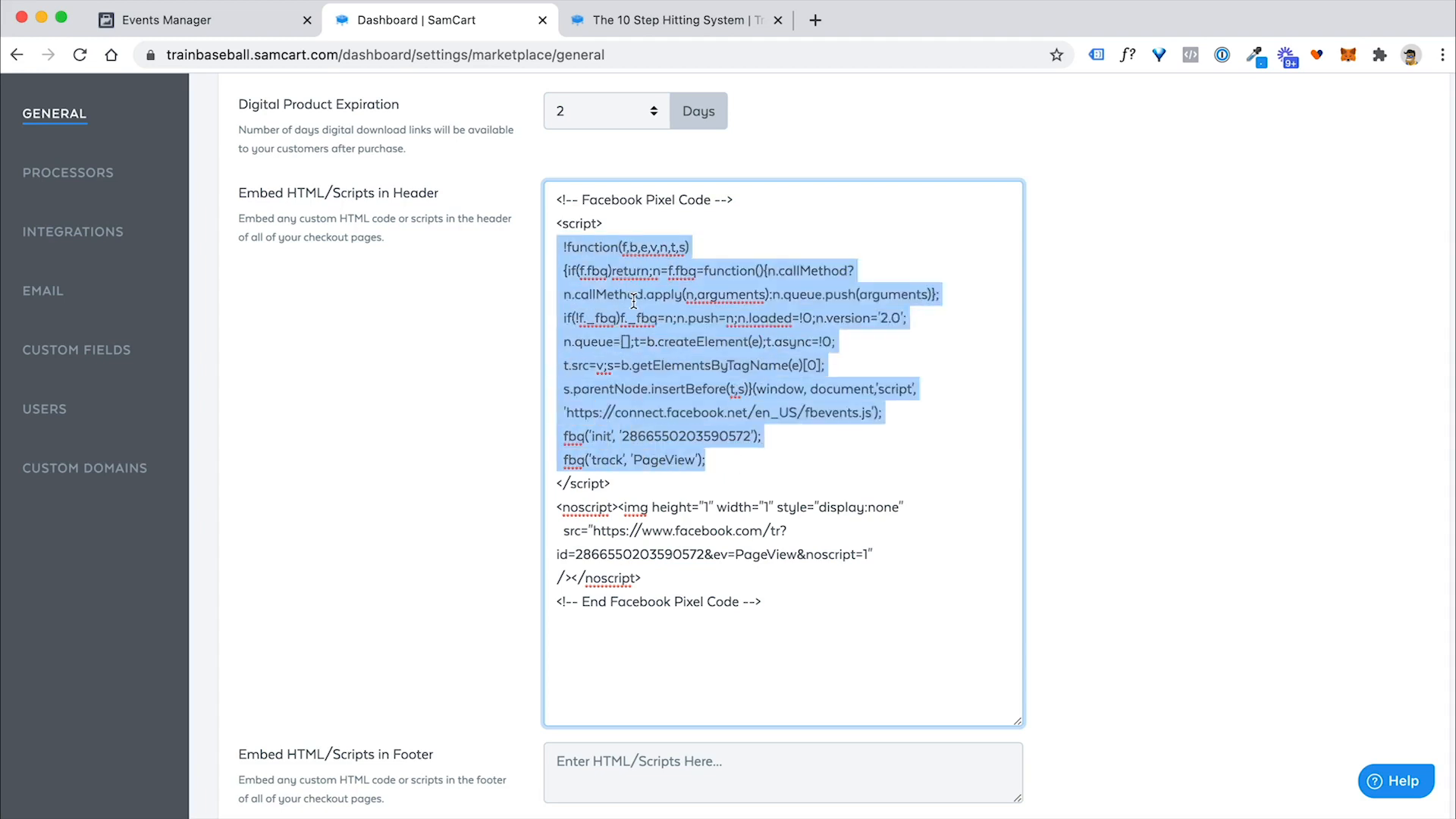
click(688, 352)
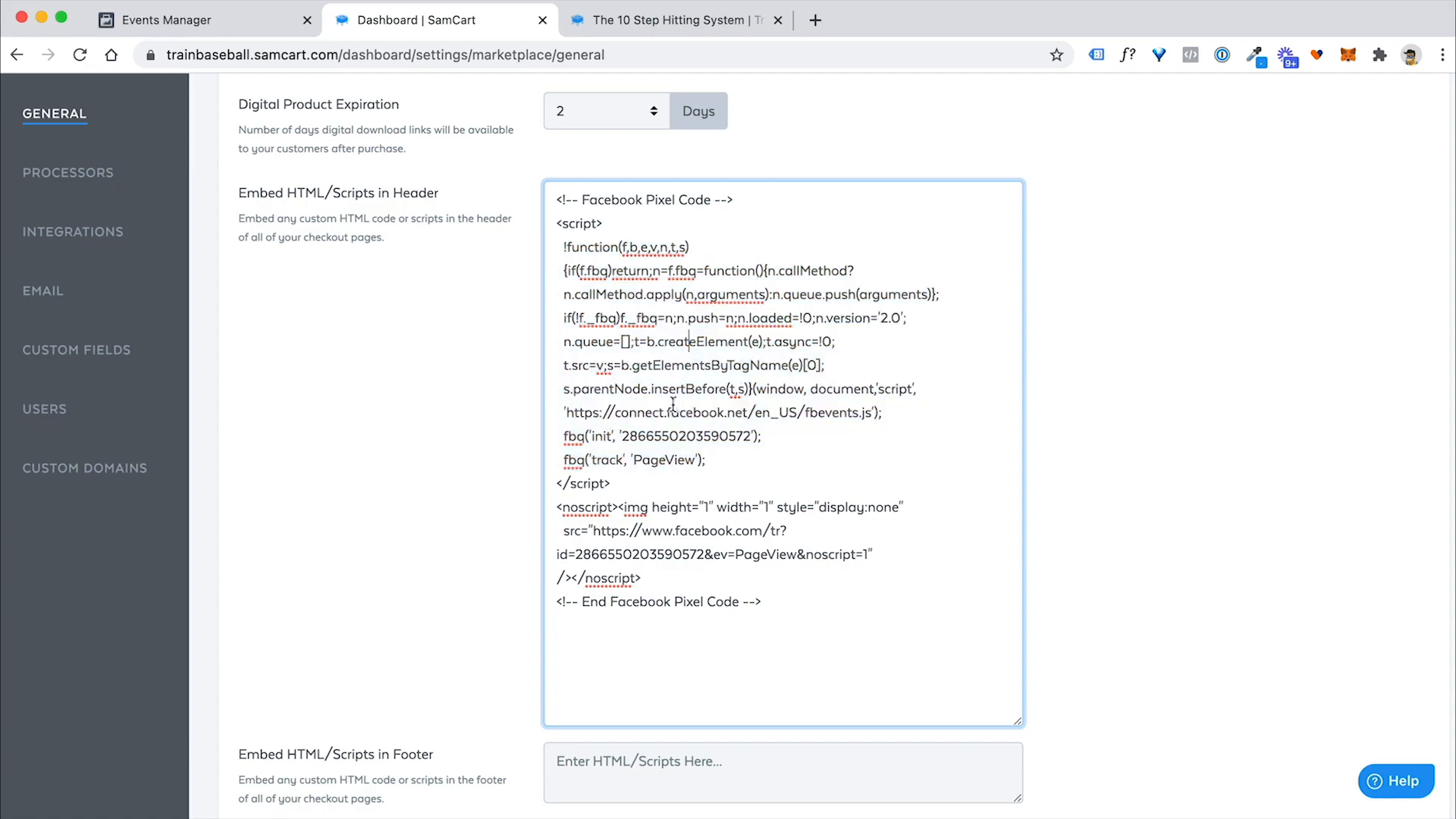
double_click(662, 460)
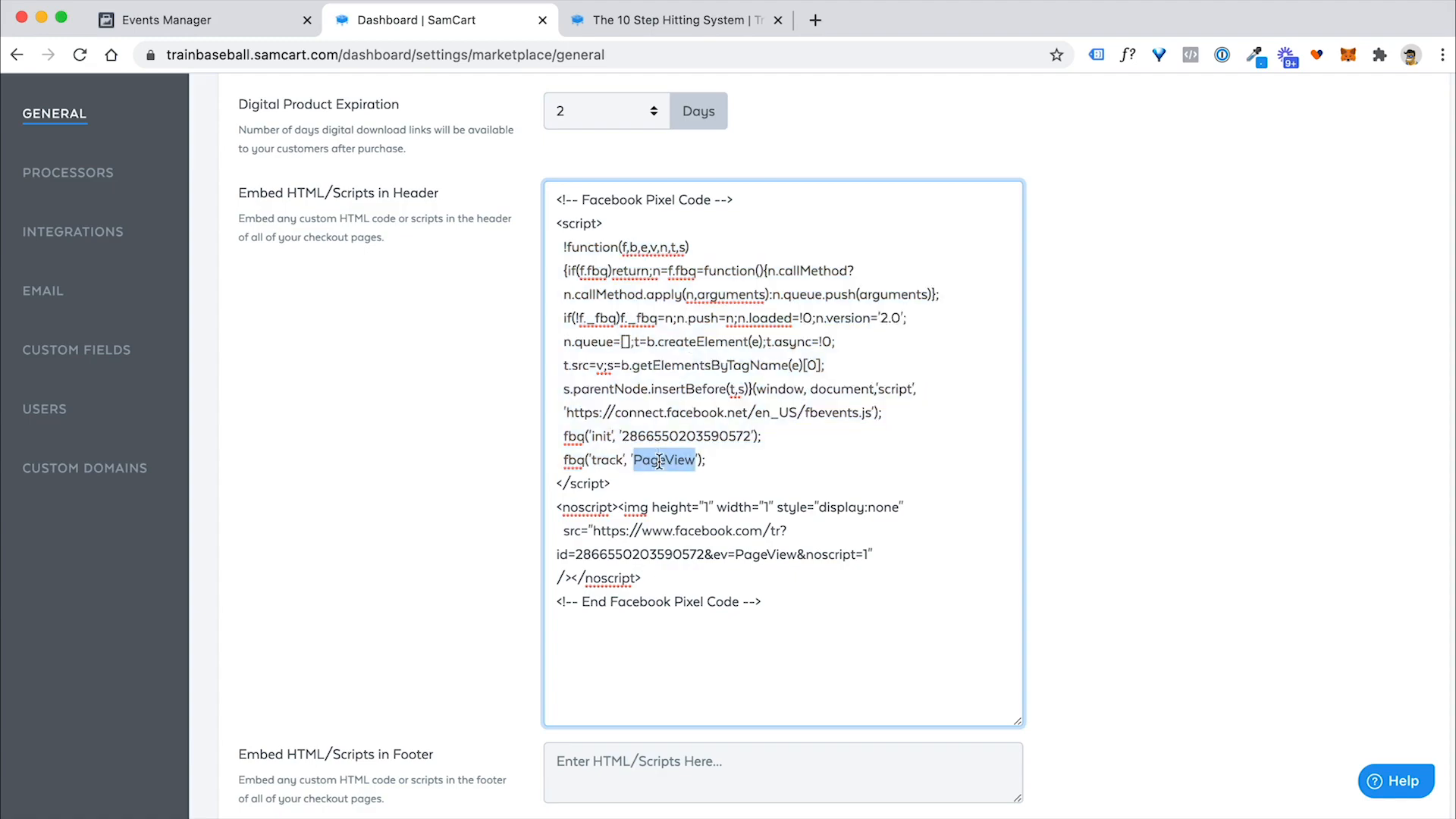
Switch to The 10 Step Hitting System checkout page and review its payment fields, one-time offer and order summary
click(673, 21)
scroll(464, 372, up, 10)
scroll(465, 372, down, 5)
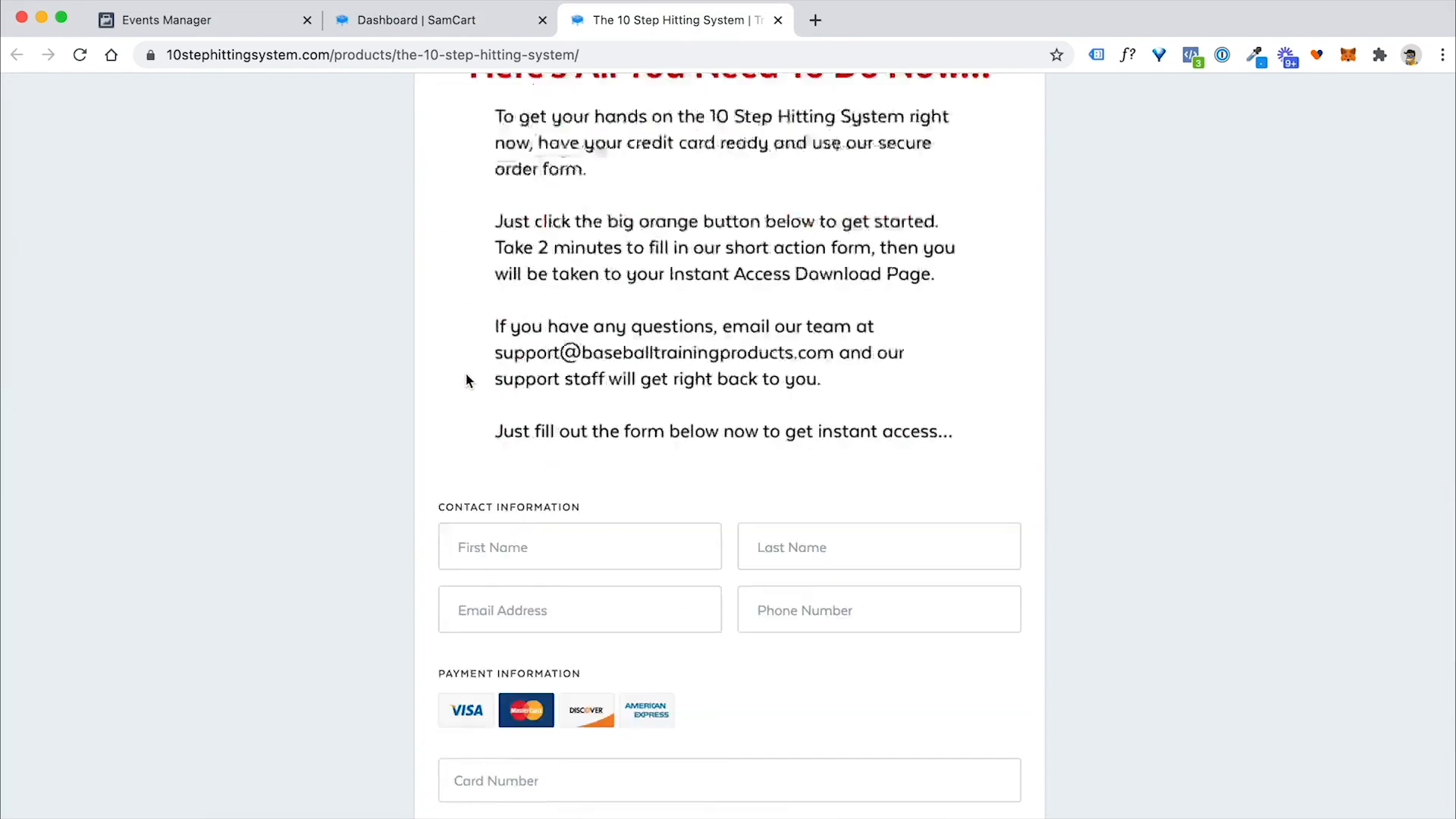
scroll(466, 371, down, 10)
drag(469, 415, 608, 447)
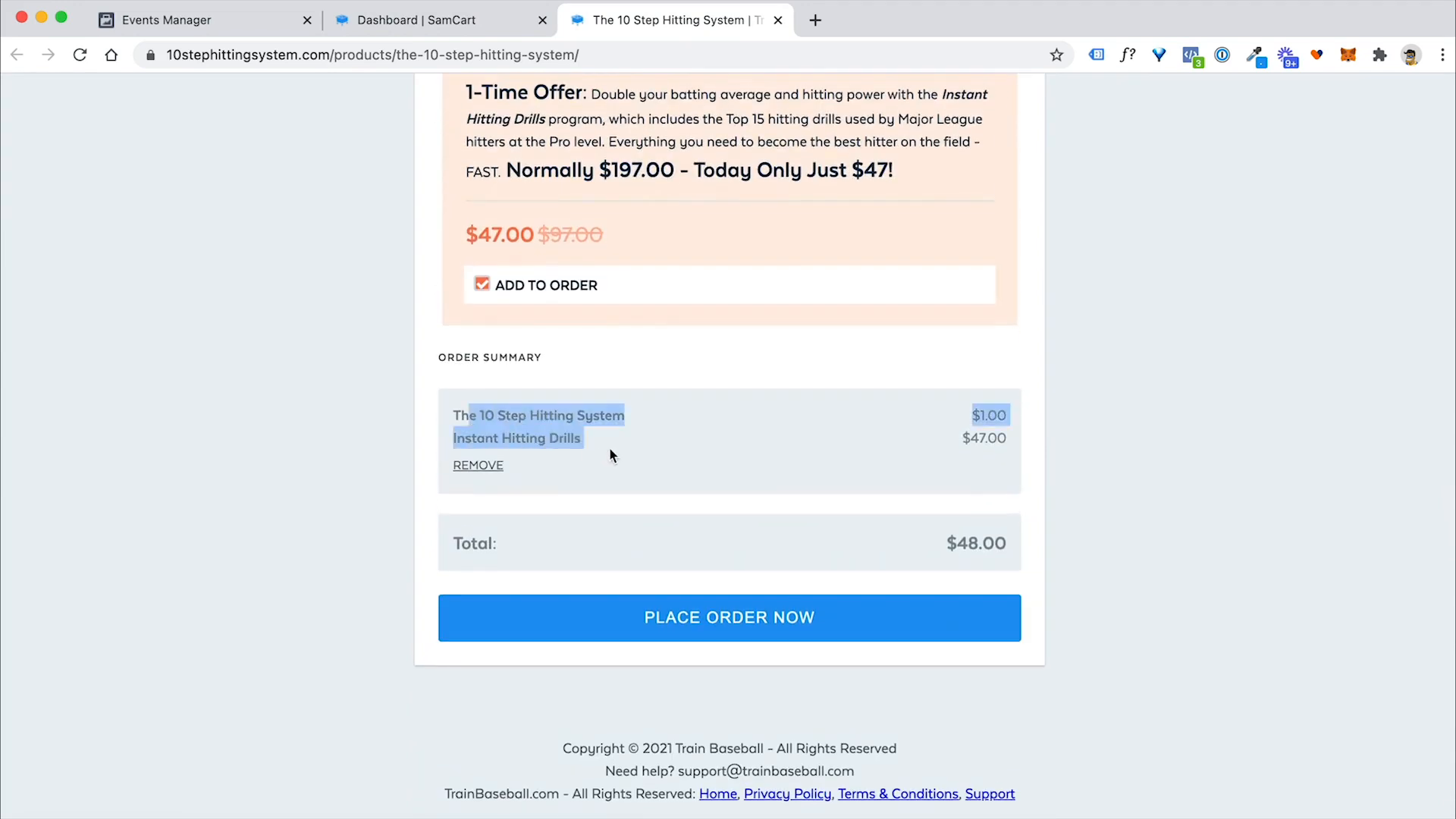
scroll(611, 455, up, 7)
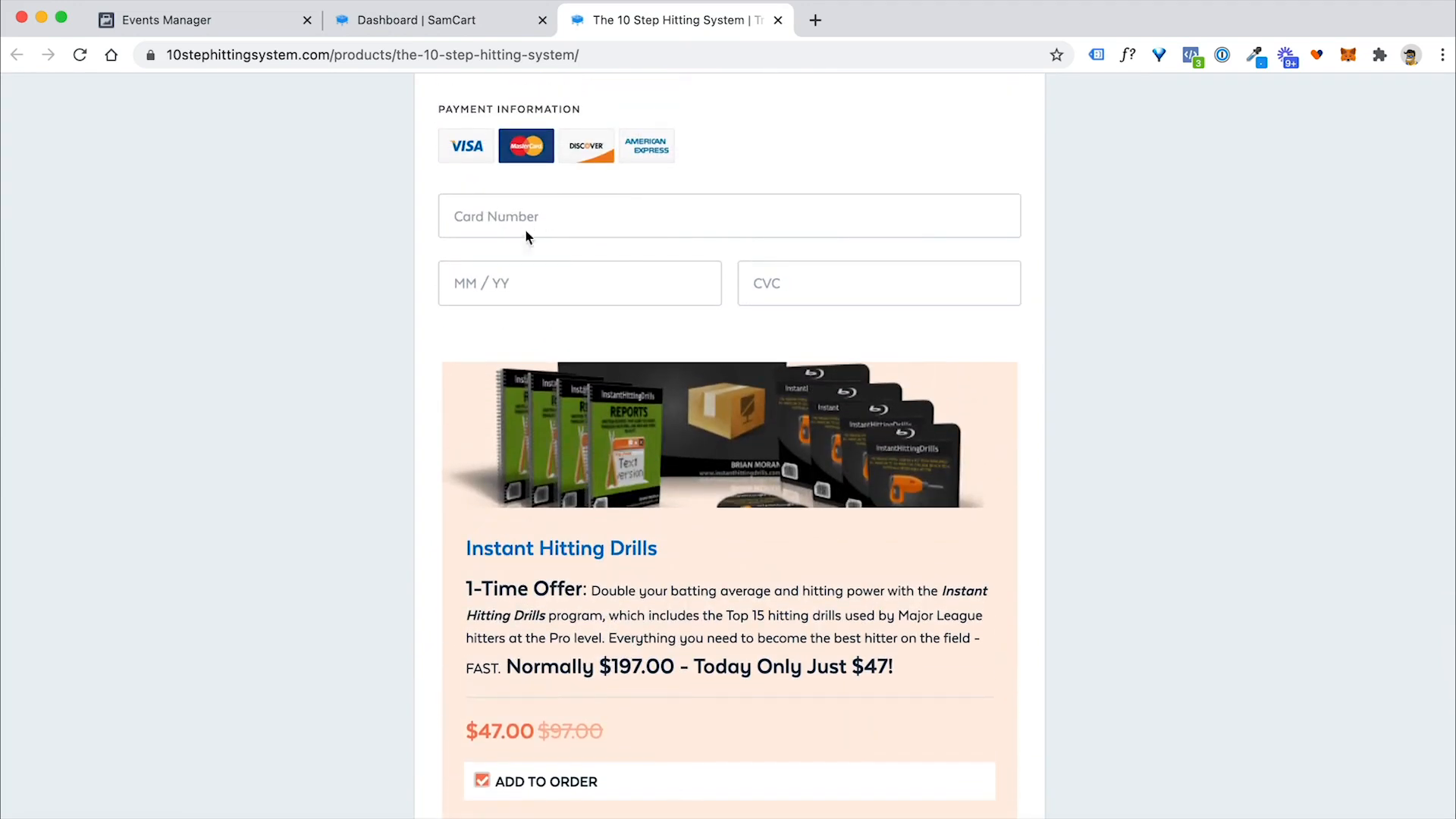
click(656, 220)
click(1082, 370)
scroll(870, 444, down, 5)
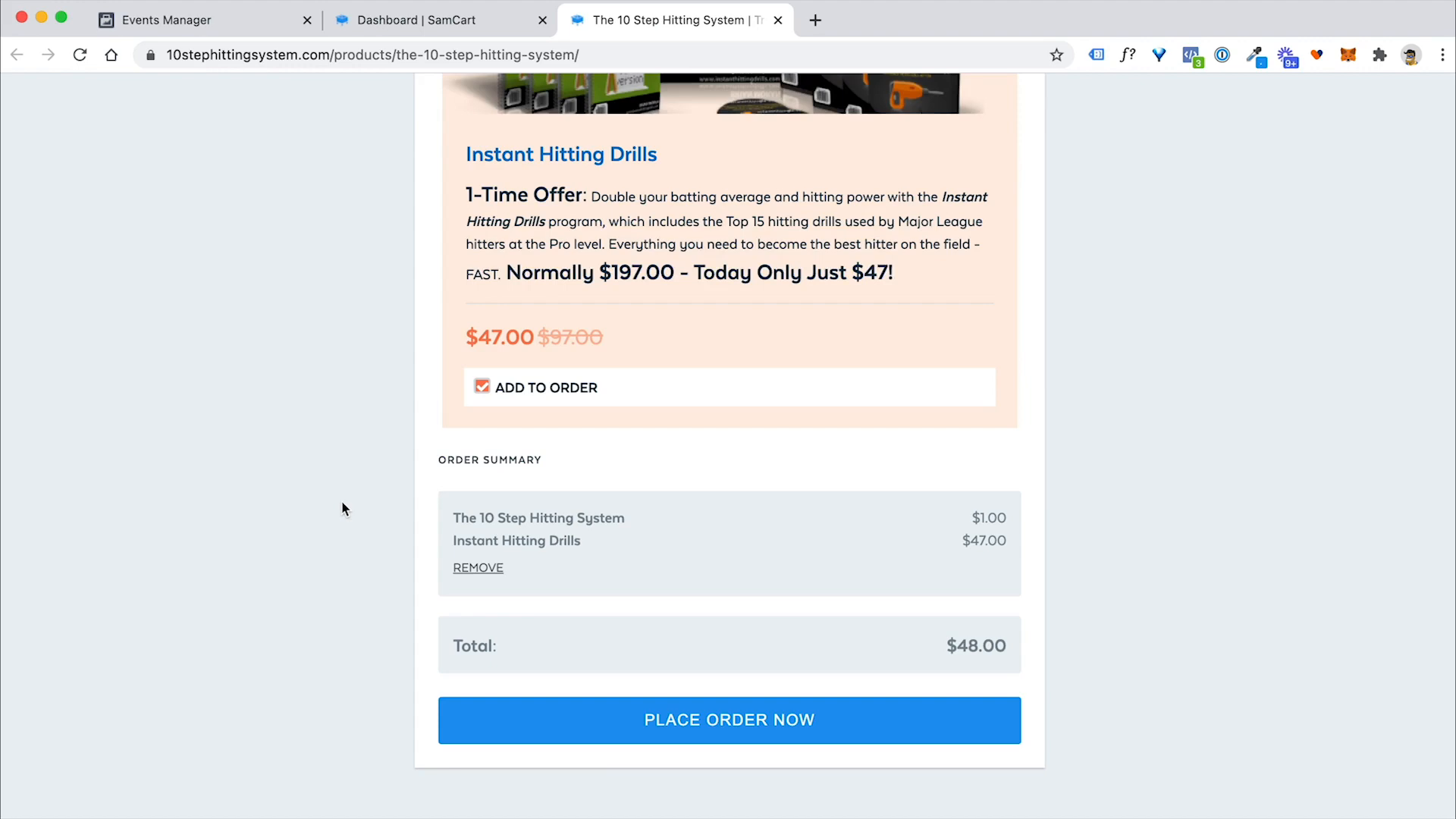
Return to SamCart and open The 10 Step Hitting System from the product list to check its price
click(459, 20)
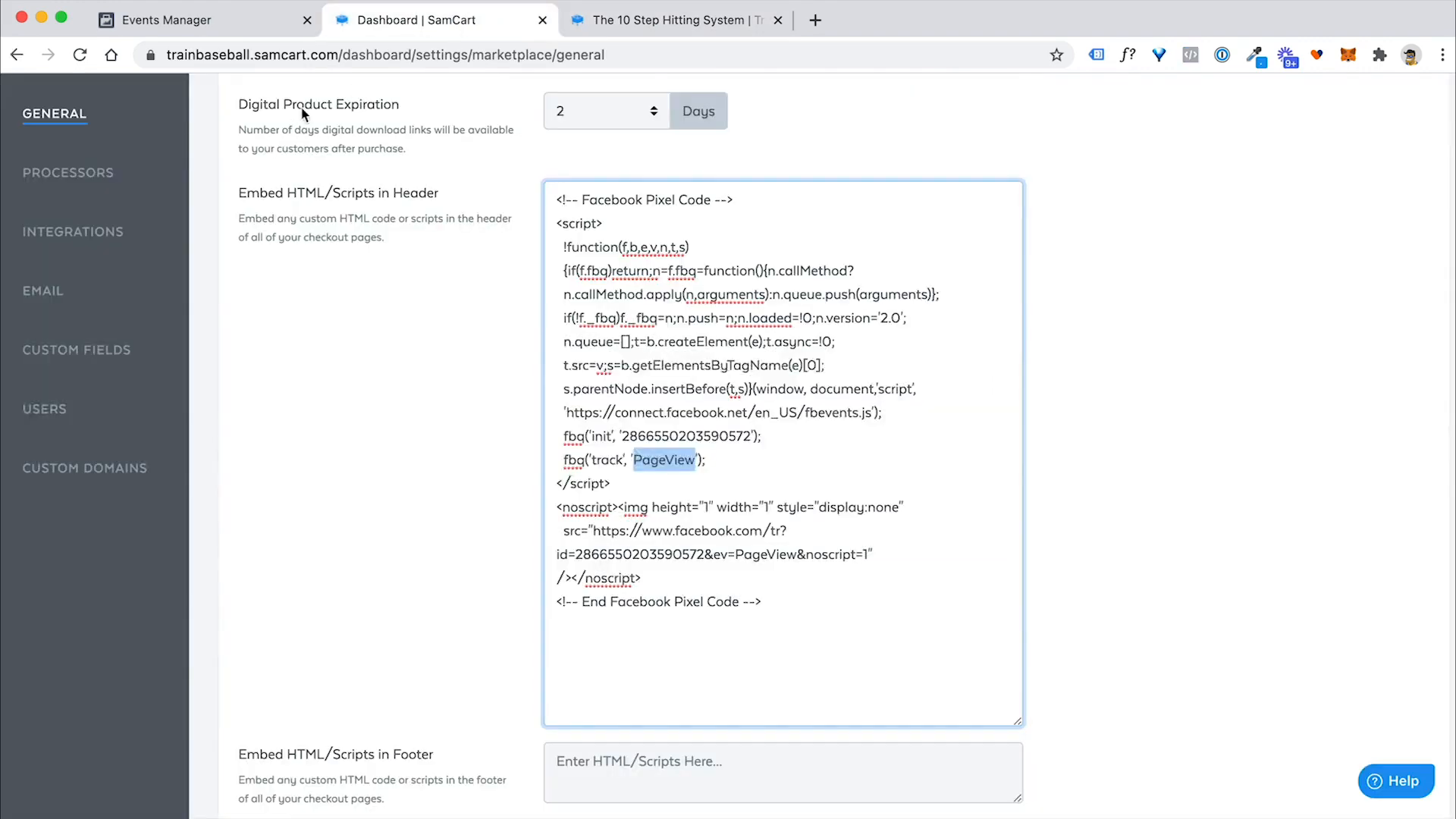
scroll(320, 294, up, 10)
click(55, 108)
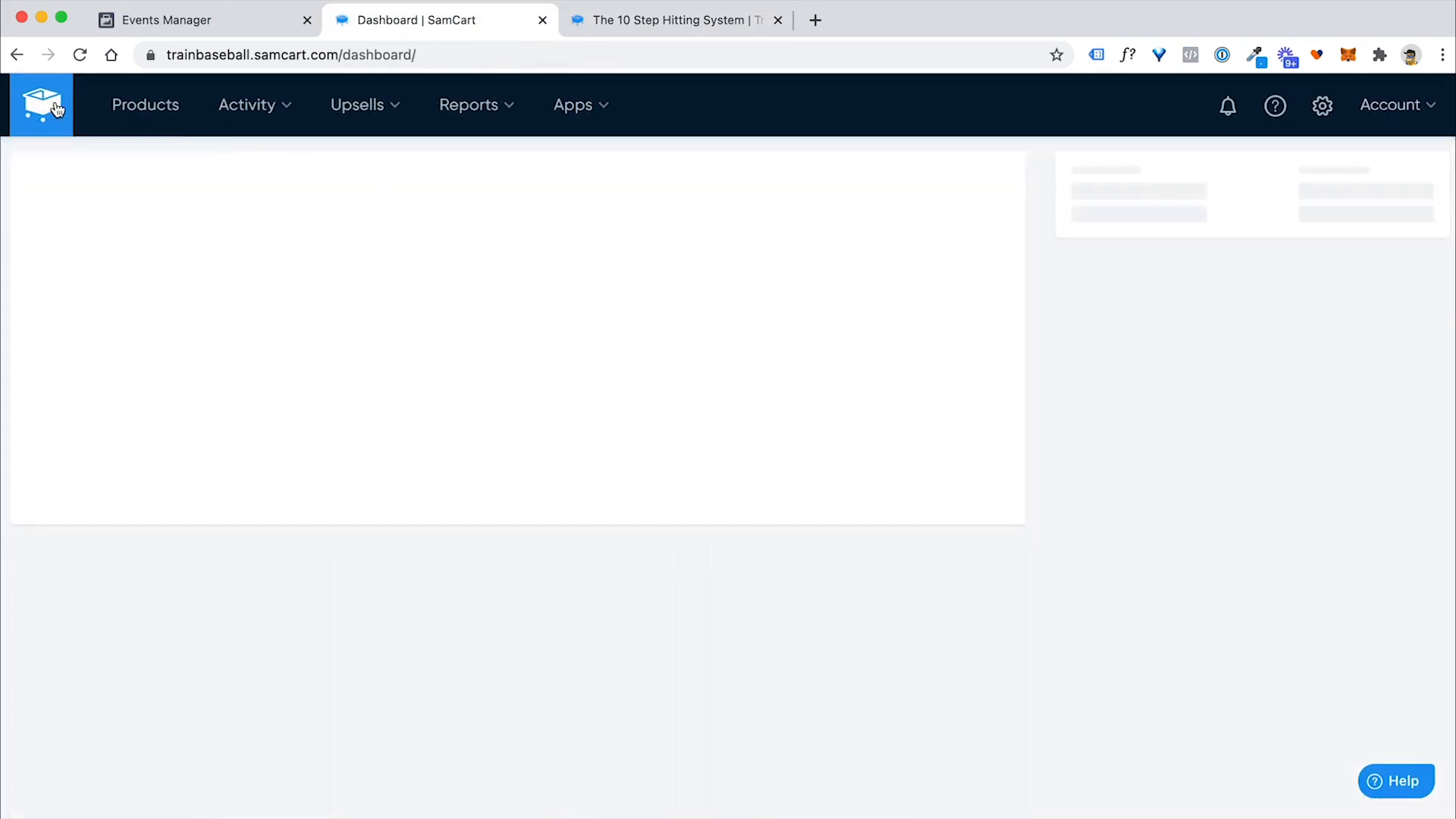
click(151, 108)
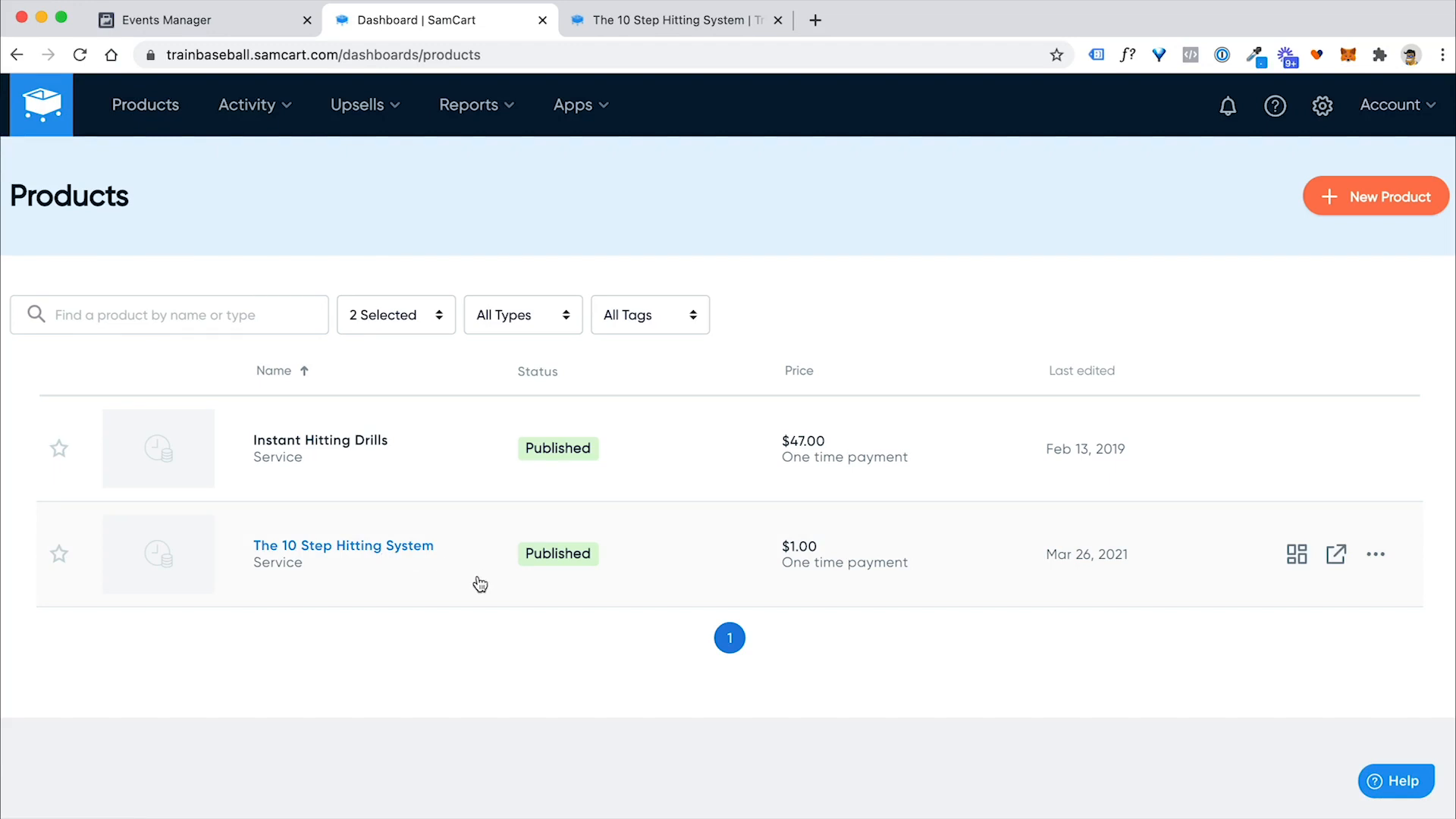
click(327, 555)
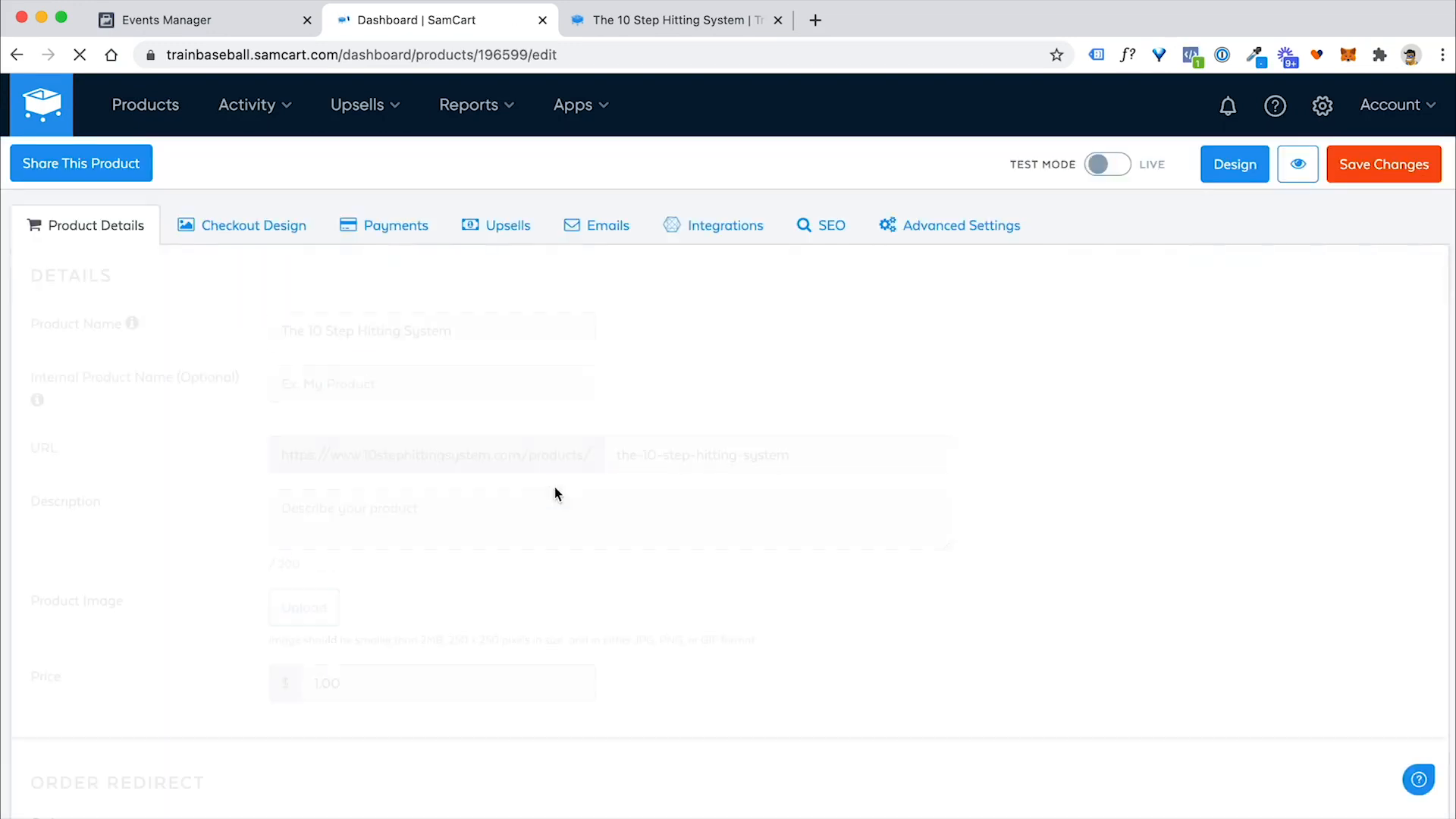
click(319, 687)
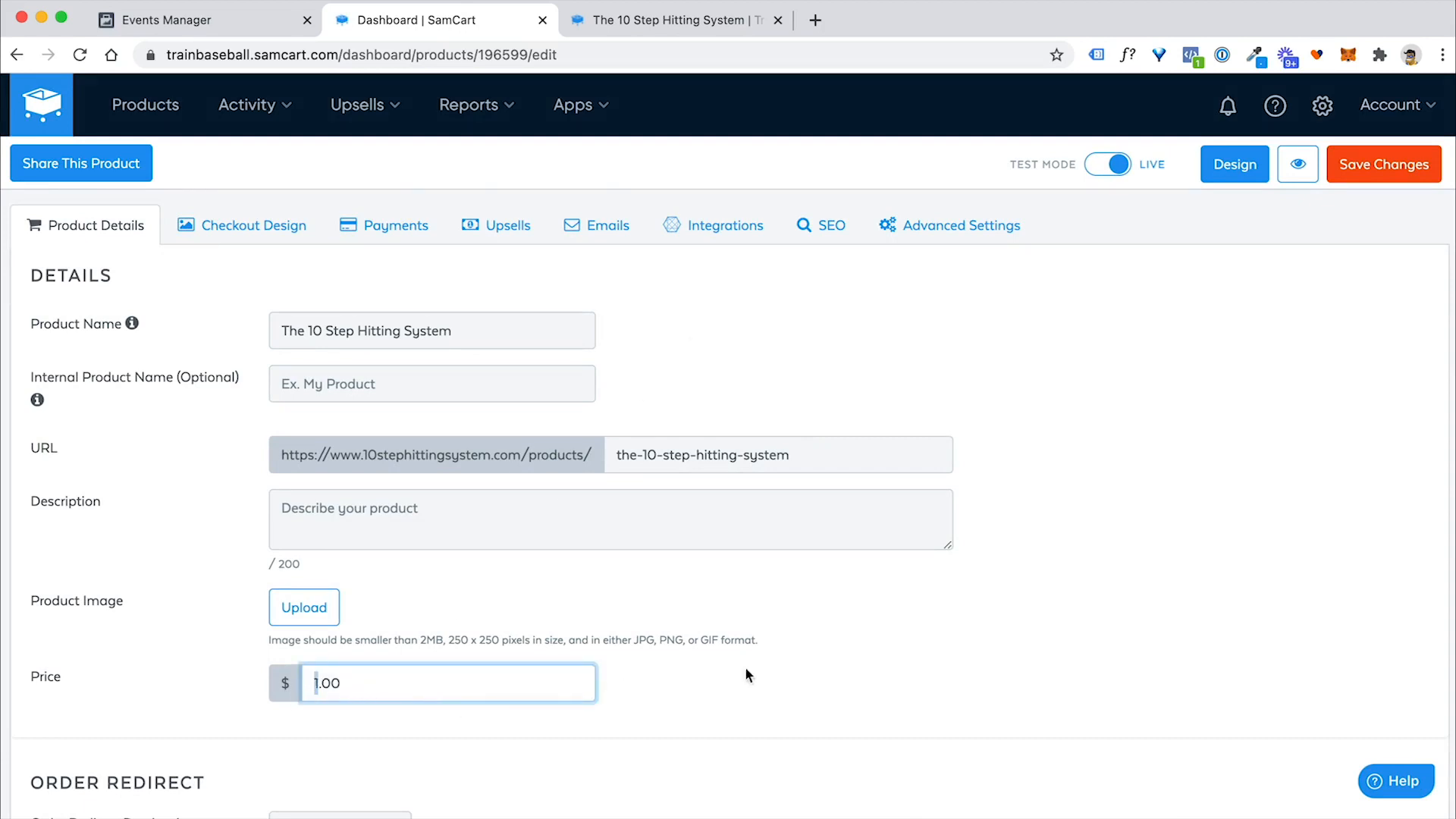
click(784, 646)
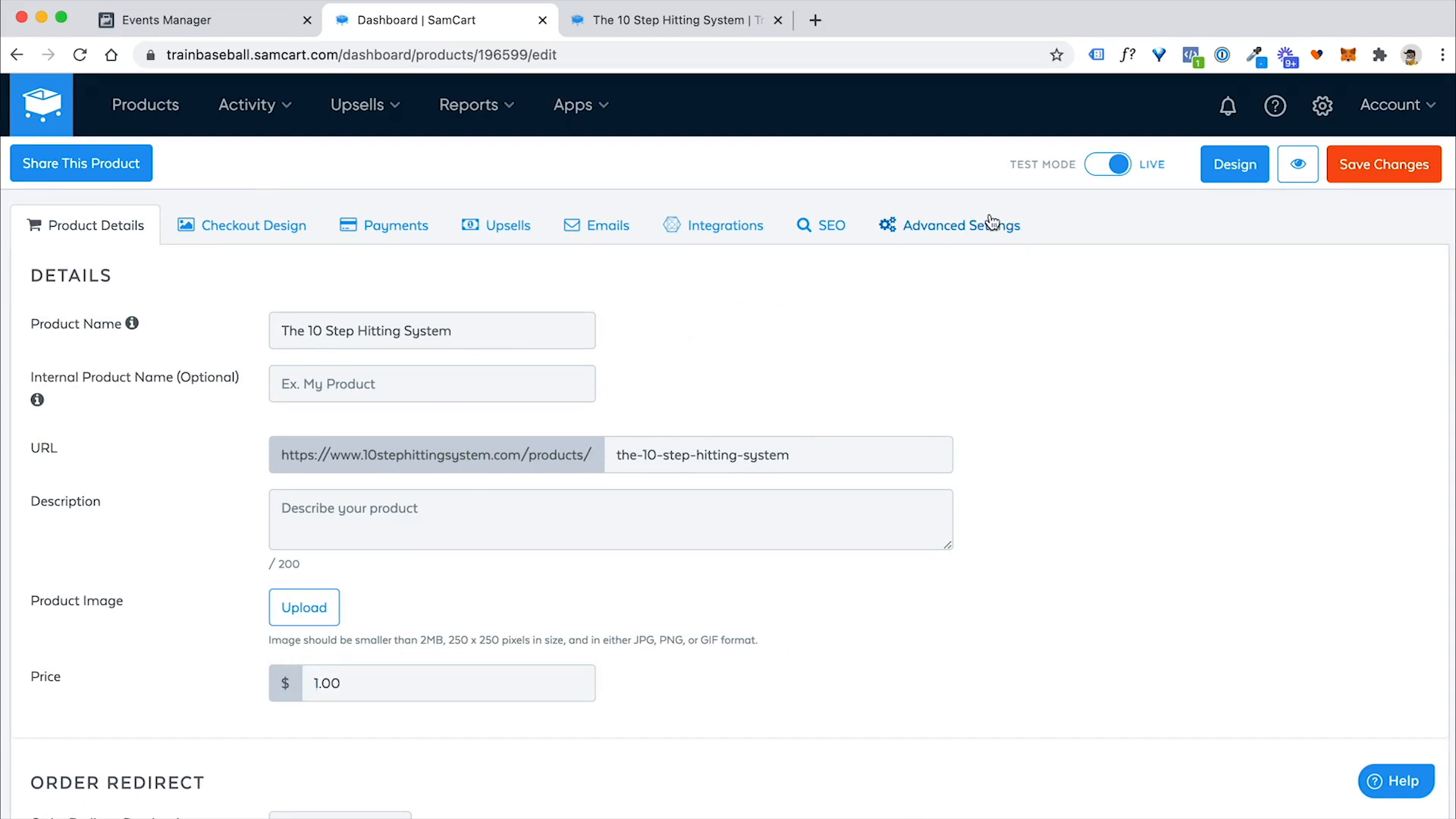
Open the product's advanced settings and examine the setting that fires pixels or scripts after an order is completed
click(968, 228)
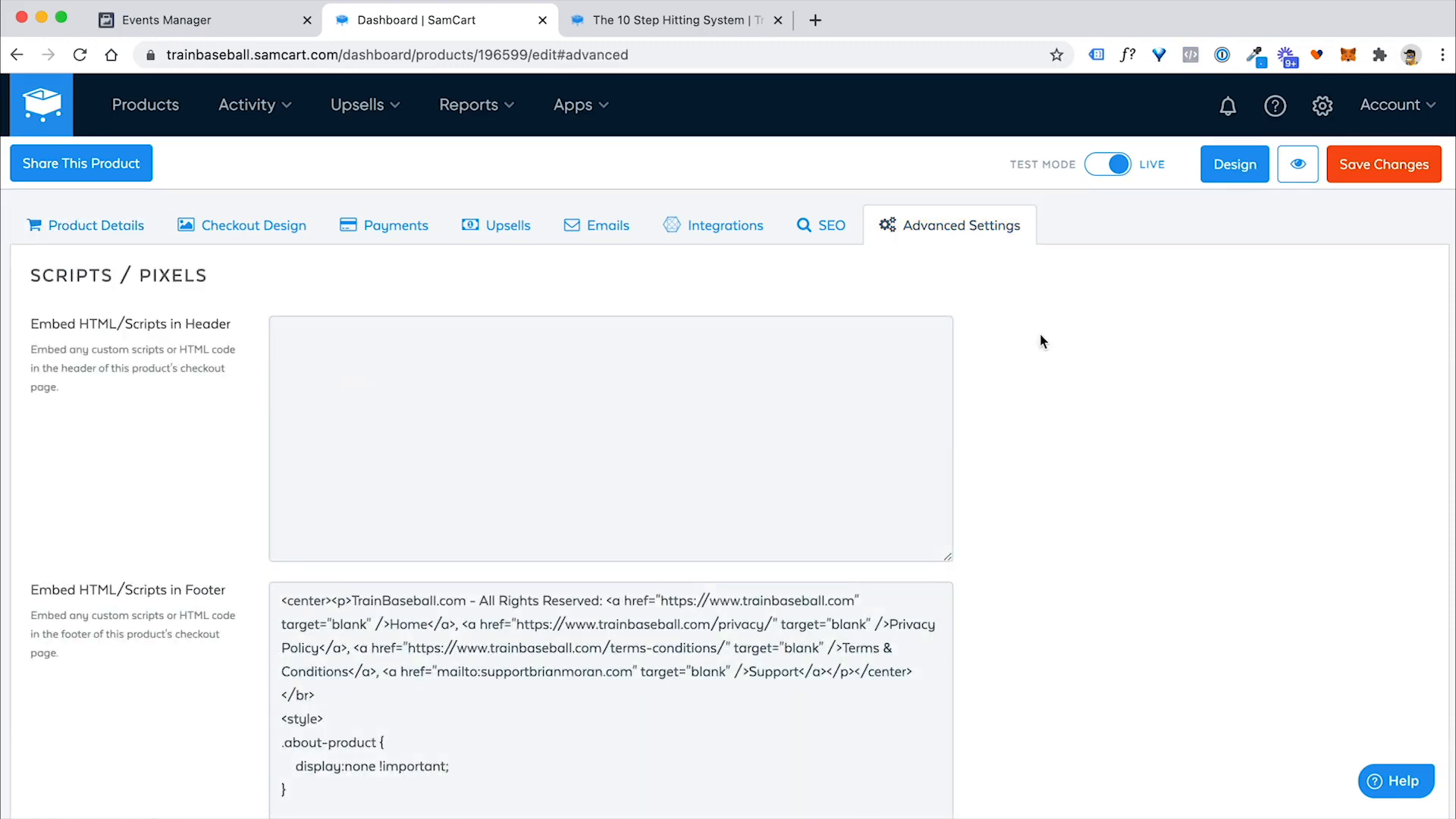
scroll(1041, 336, down, 2)
scroll(1042, 338, down, 5)
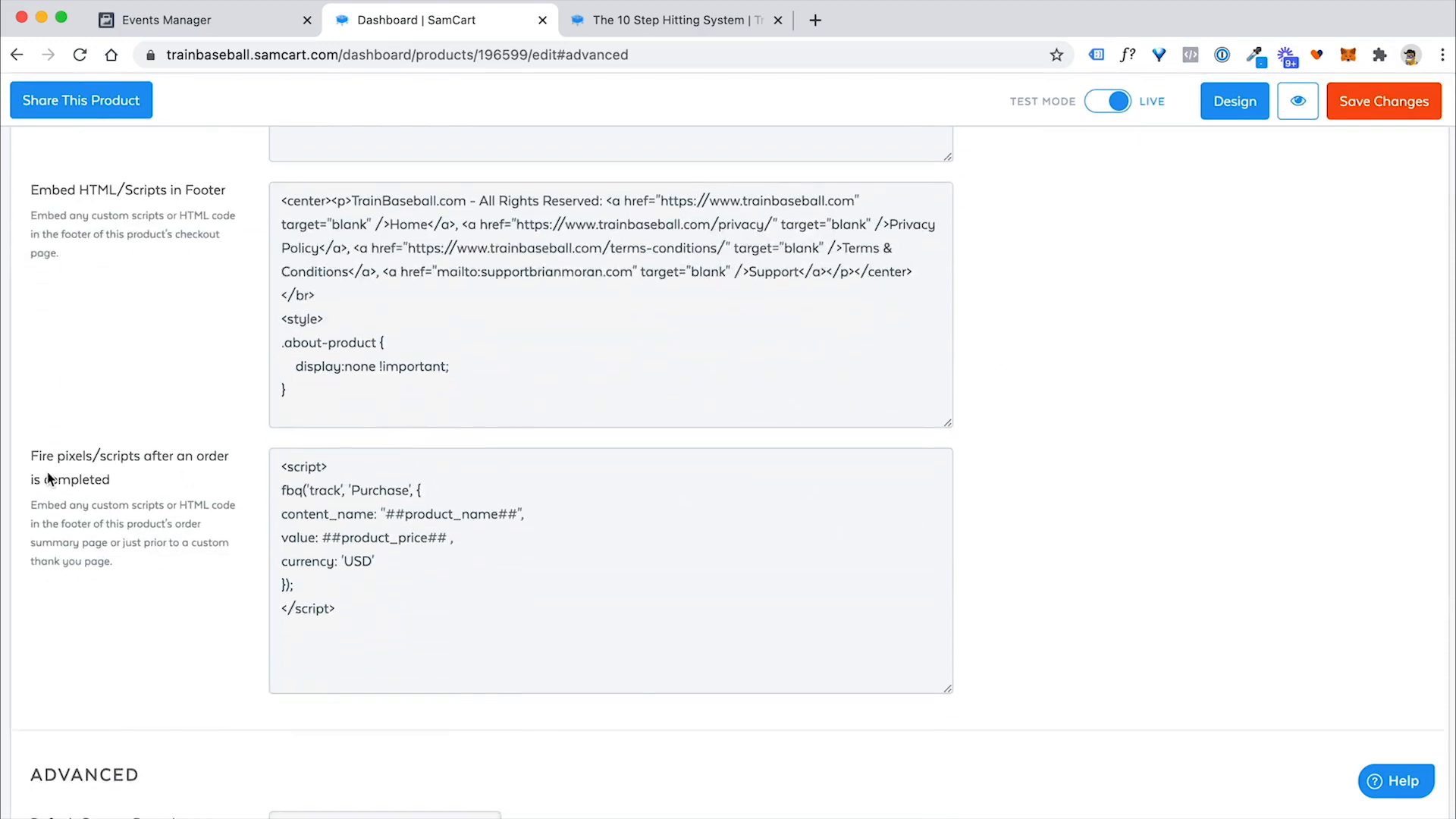
click(391, 479)
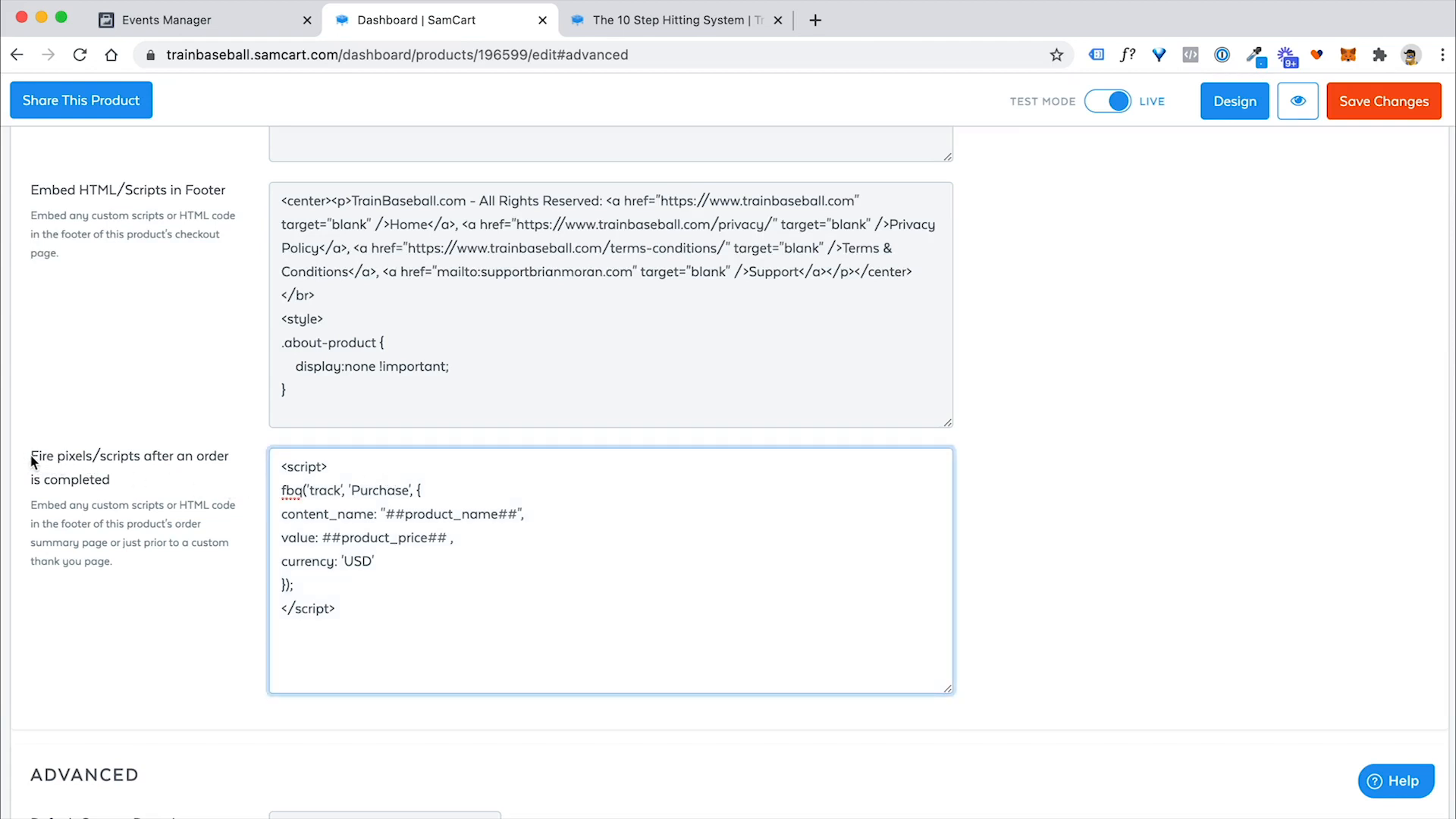
drag(31, 455, 172, 484)
click(154, 458)
click(172, 483)
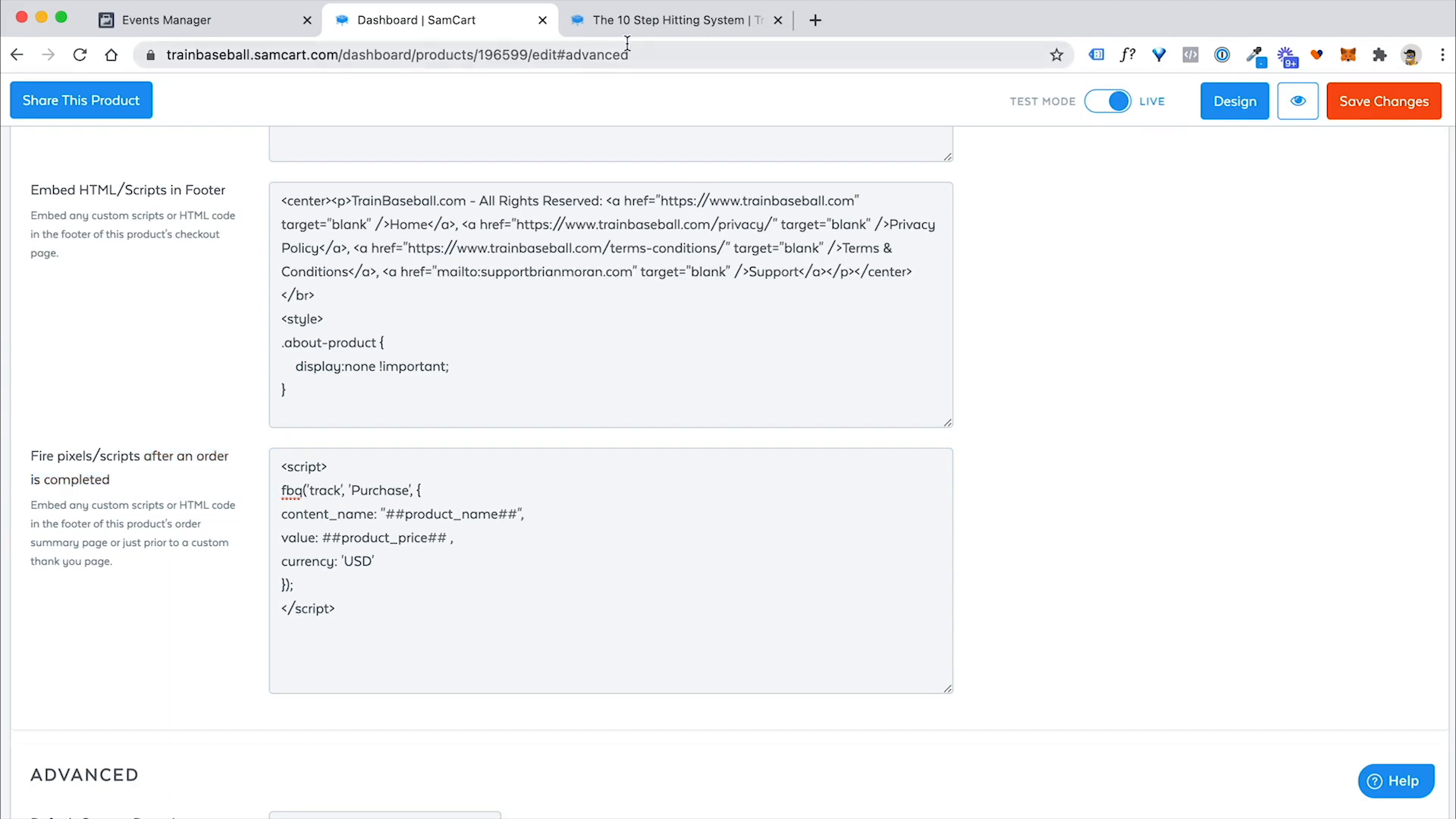
View the order button on the checkout page, then highlight the whole after-order script in the SamCart product settings
click(675, 20)
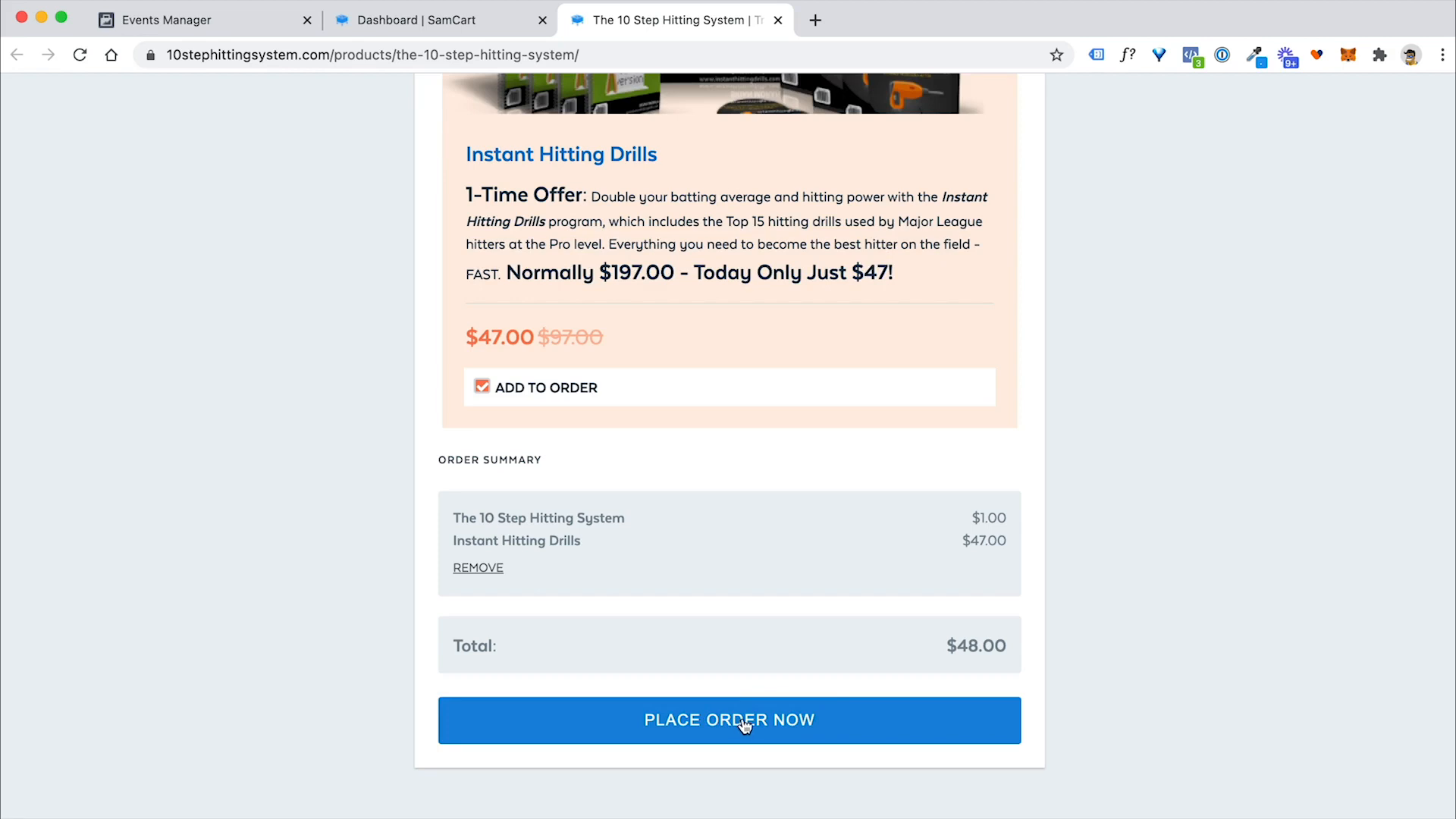
click(477, 19)
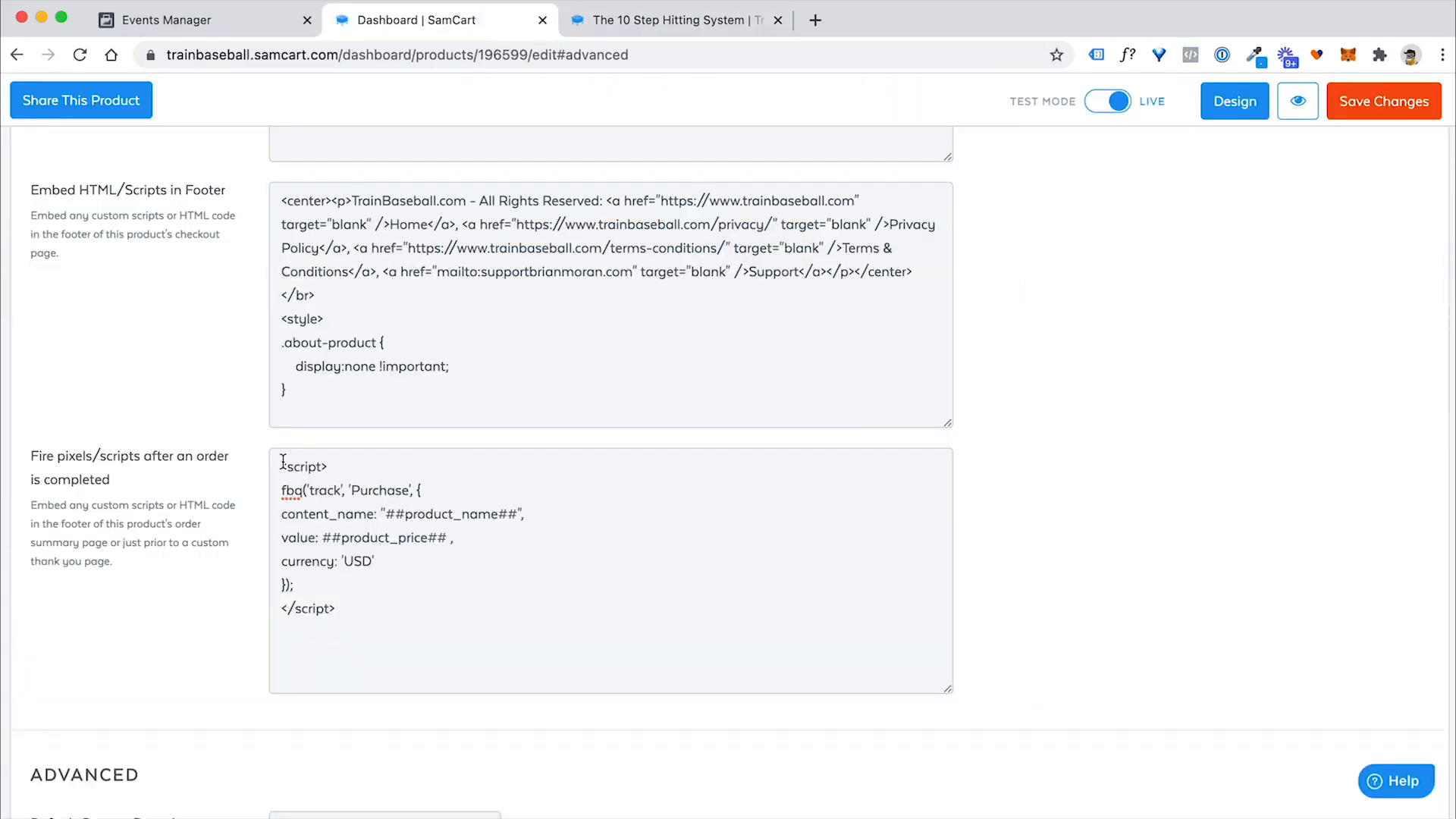
click(400, 620)
key(super+a)
click(400, 621)
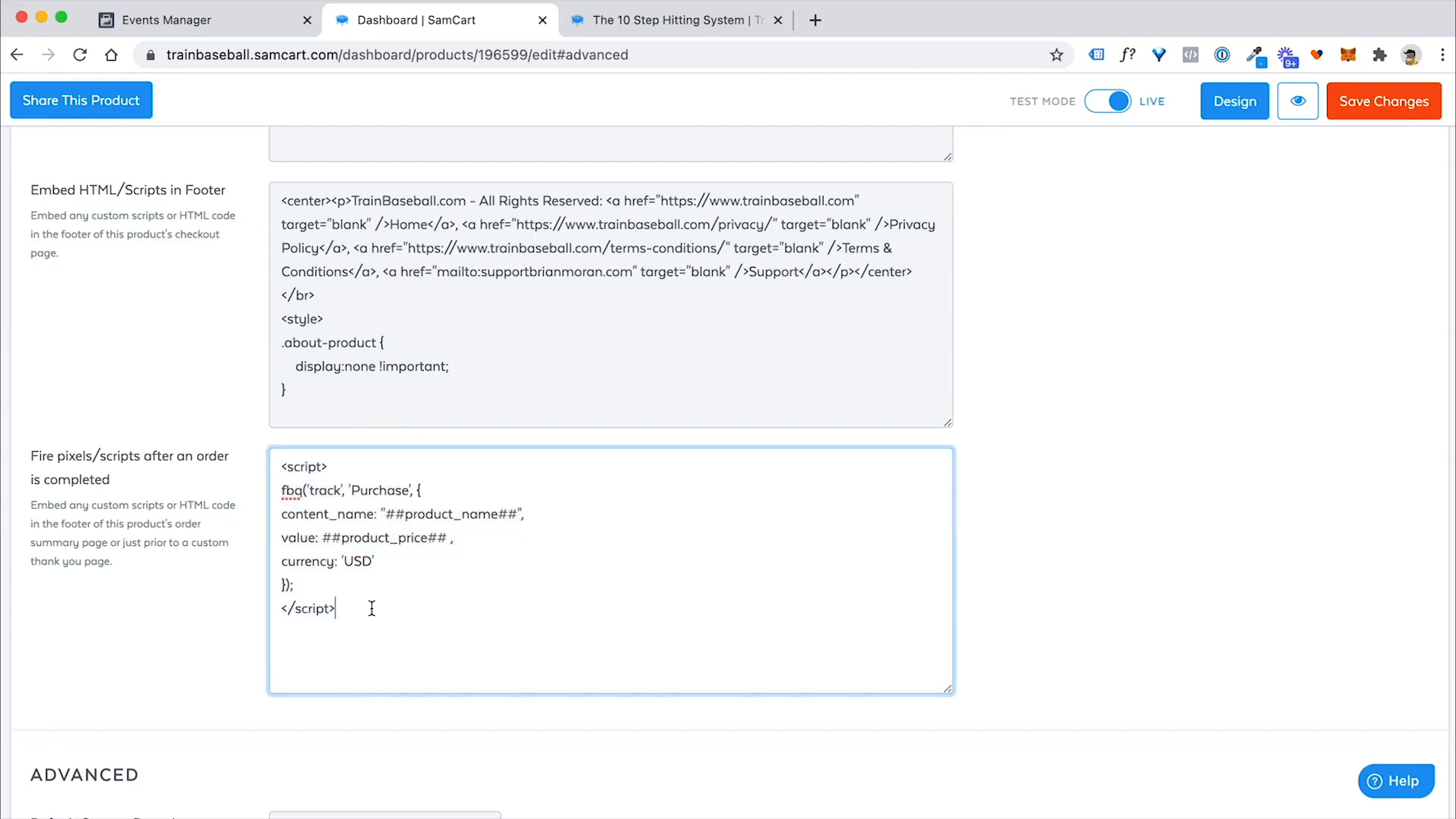
drag(360, 612, 270, 464)
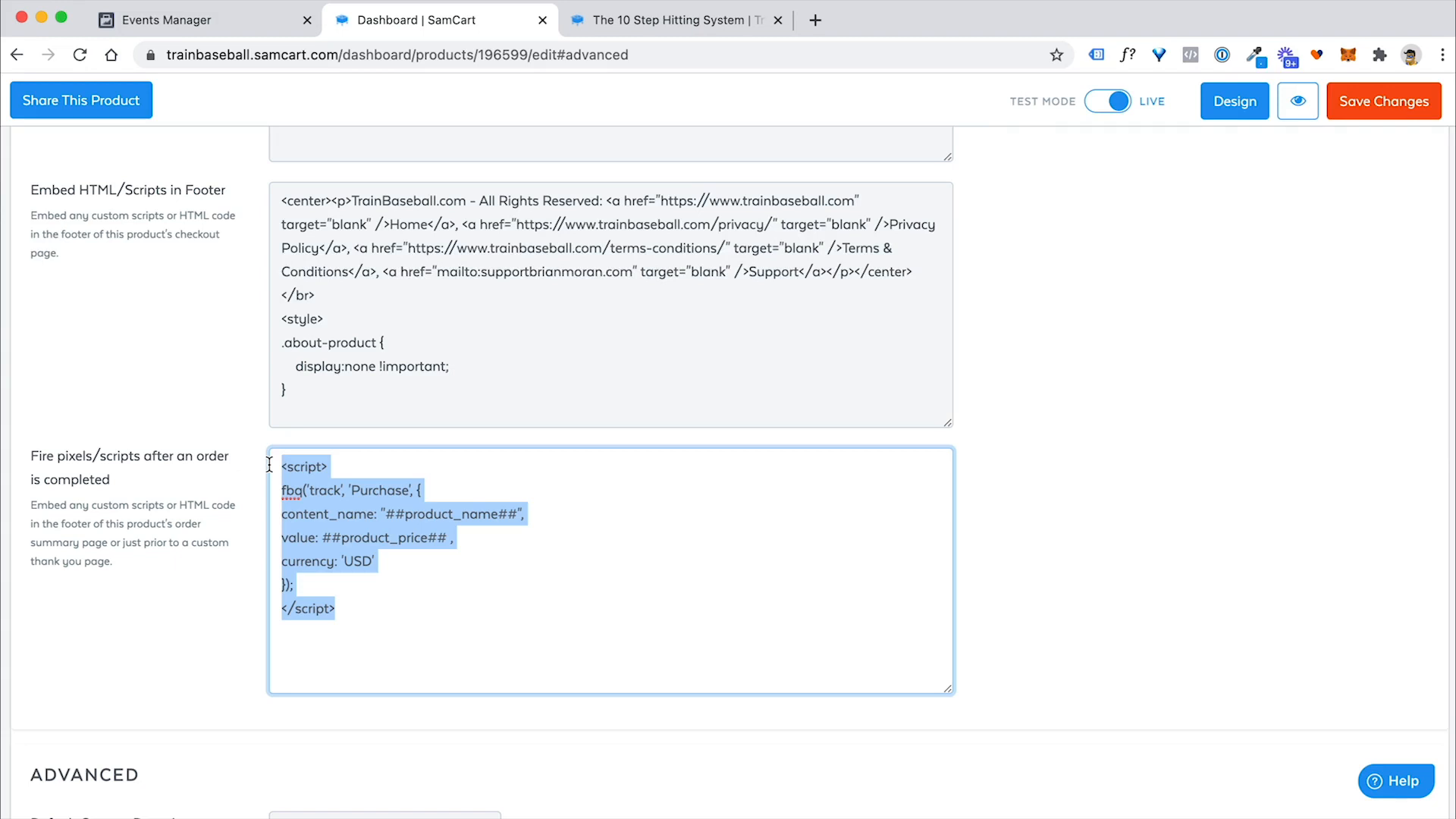
Revisit the checkout page's order button, then examine the Purchase event in the after-order script's tracking line
click(663, 21)
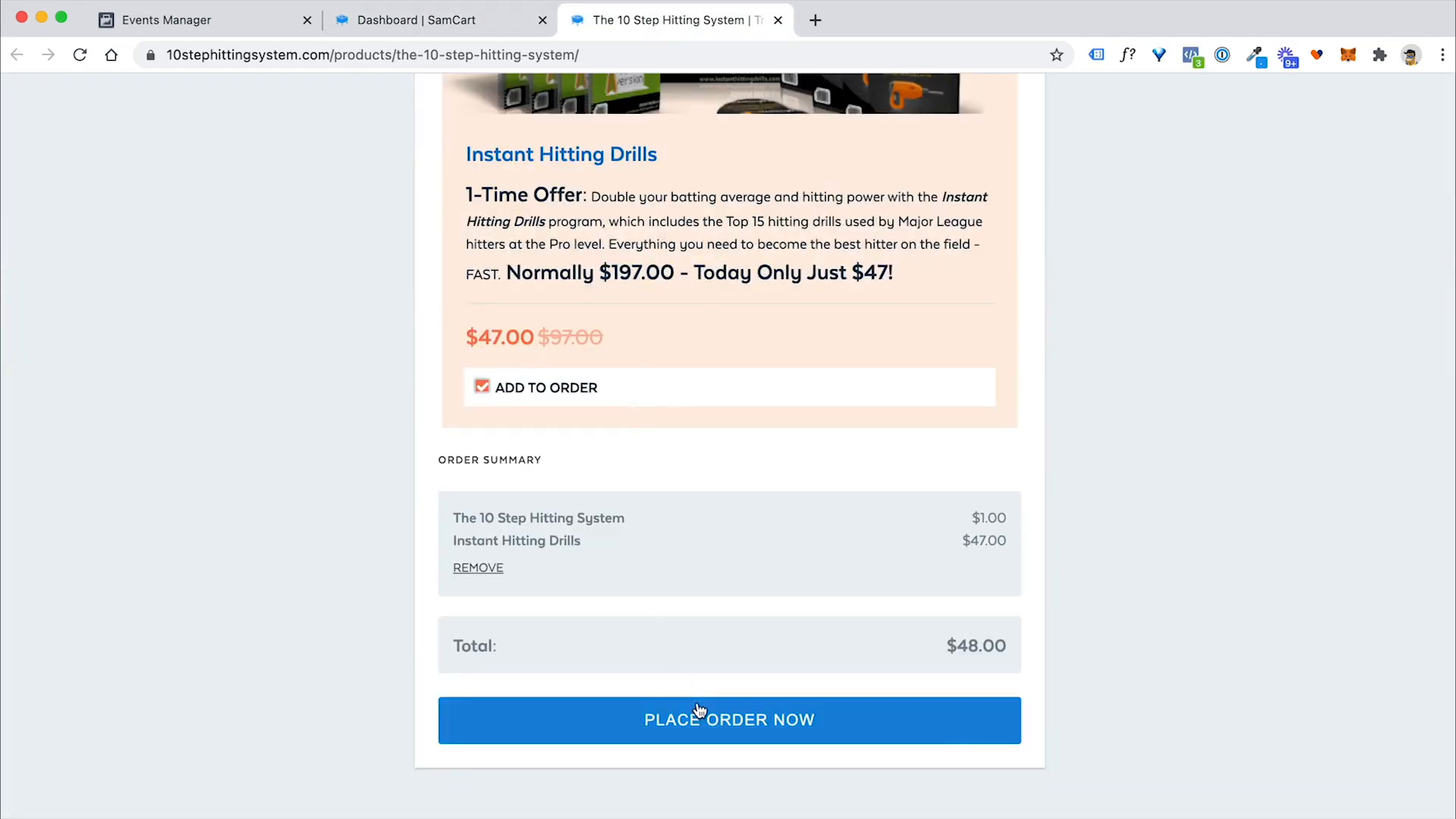
click(455, 20)
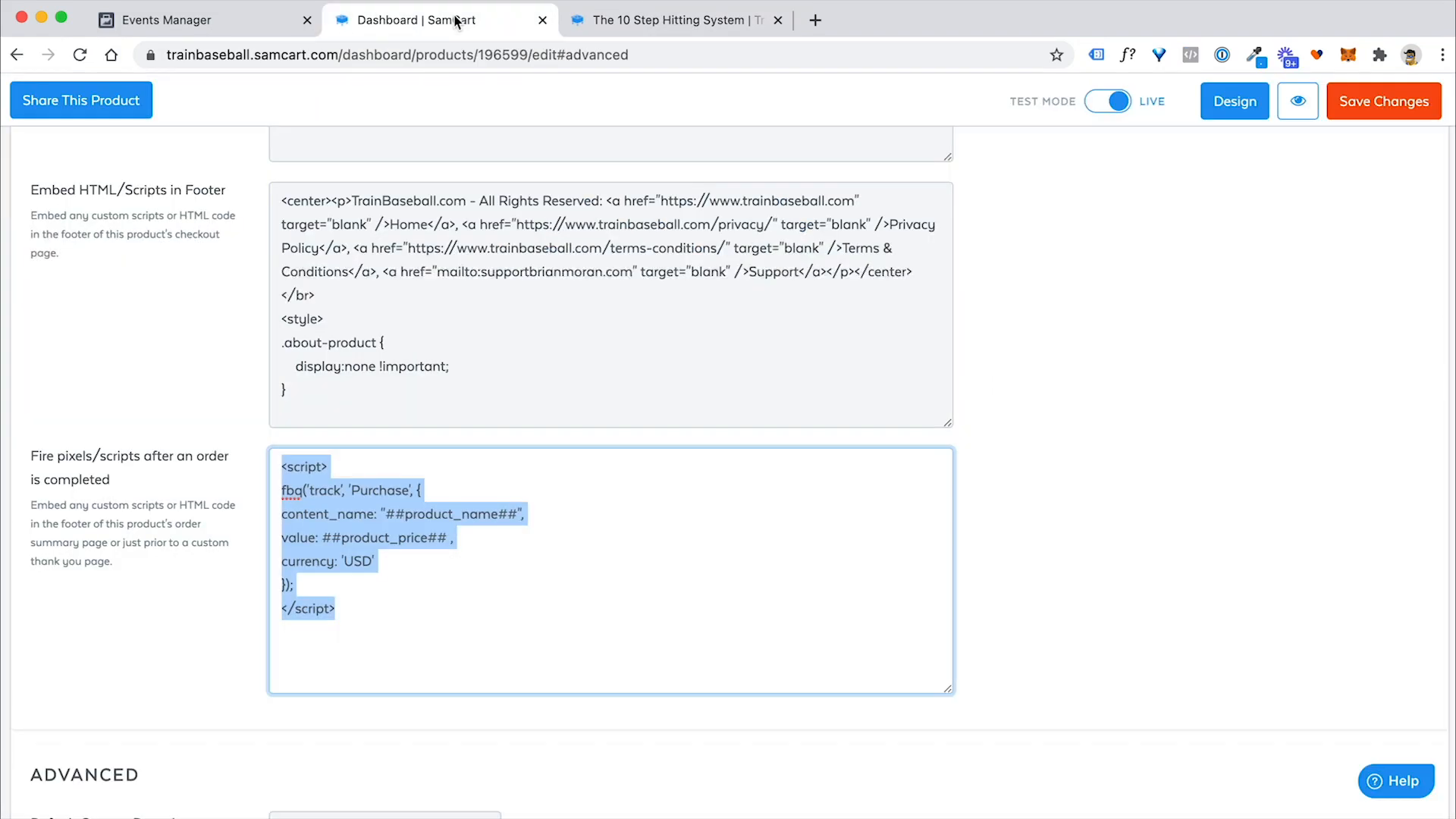
click(354, 604)
drag(354, 604, 273, 471)
click(354, 464)
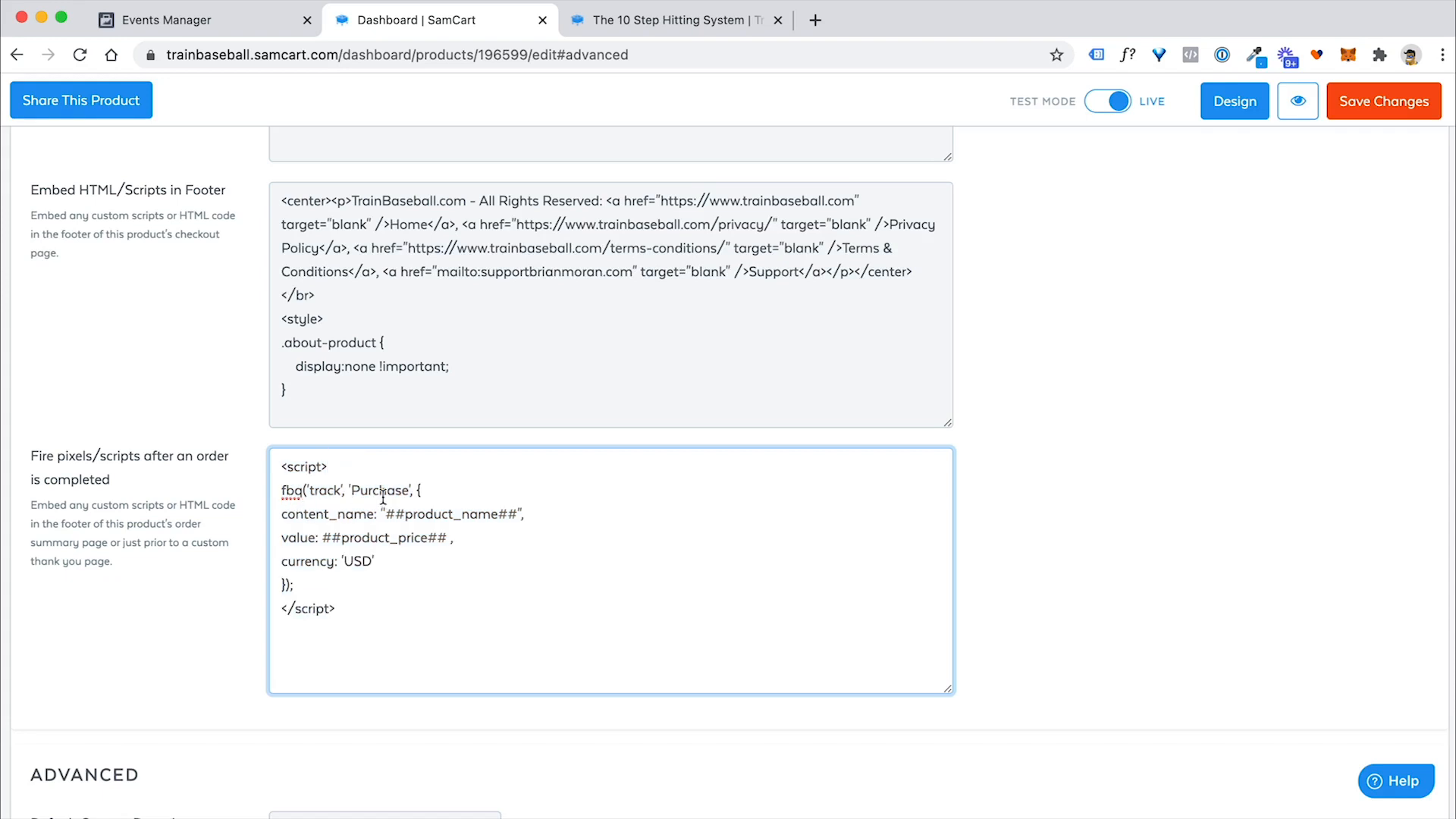
double_click(330, 490)
click(371, 486)
double_click(371, 489)
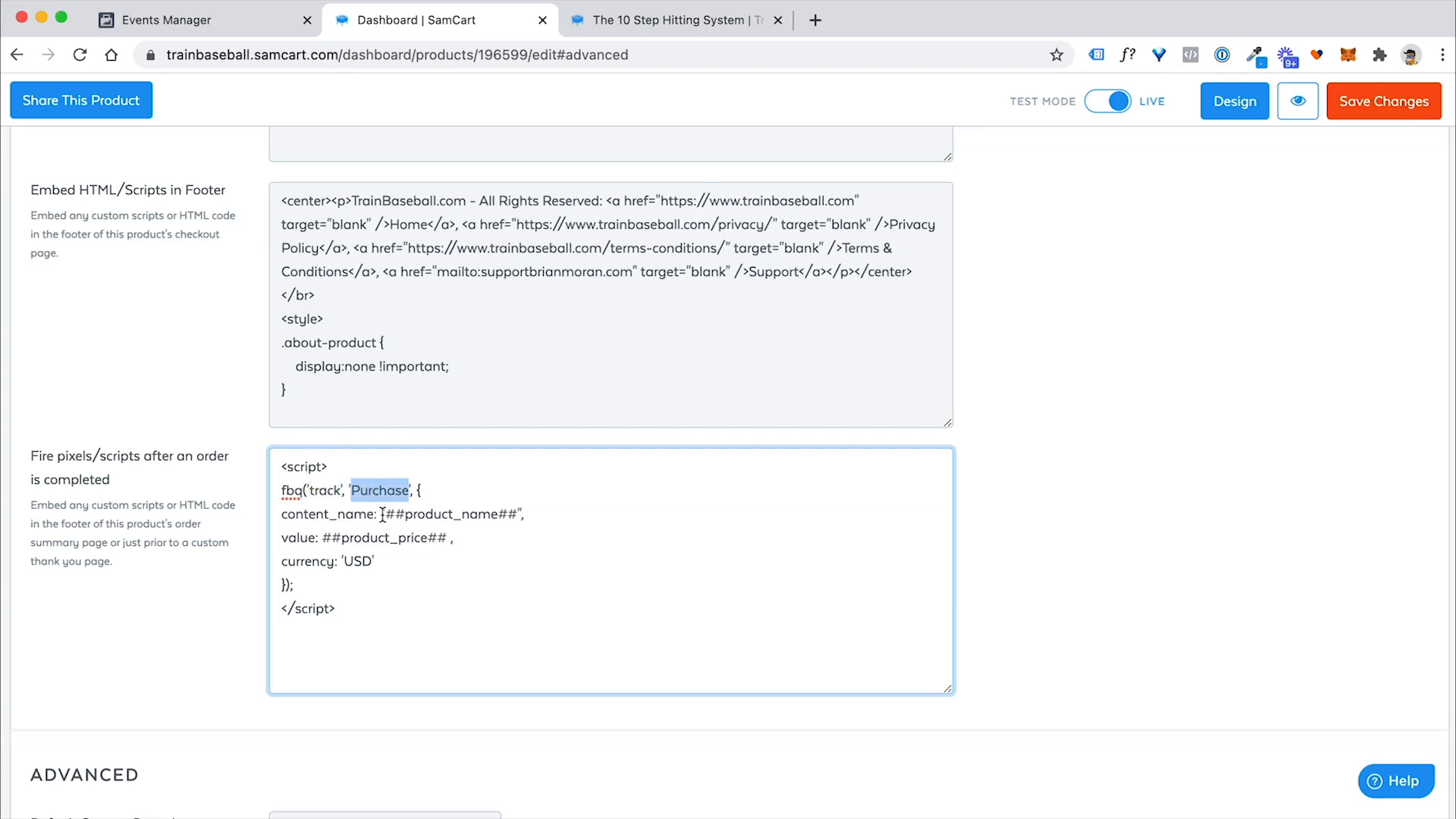
Examine the product name and price placeholders in the after-order script, then highlight the whole script
drag(385, 514, 518, 516)
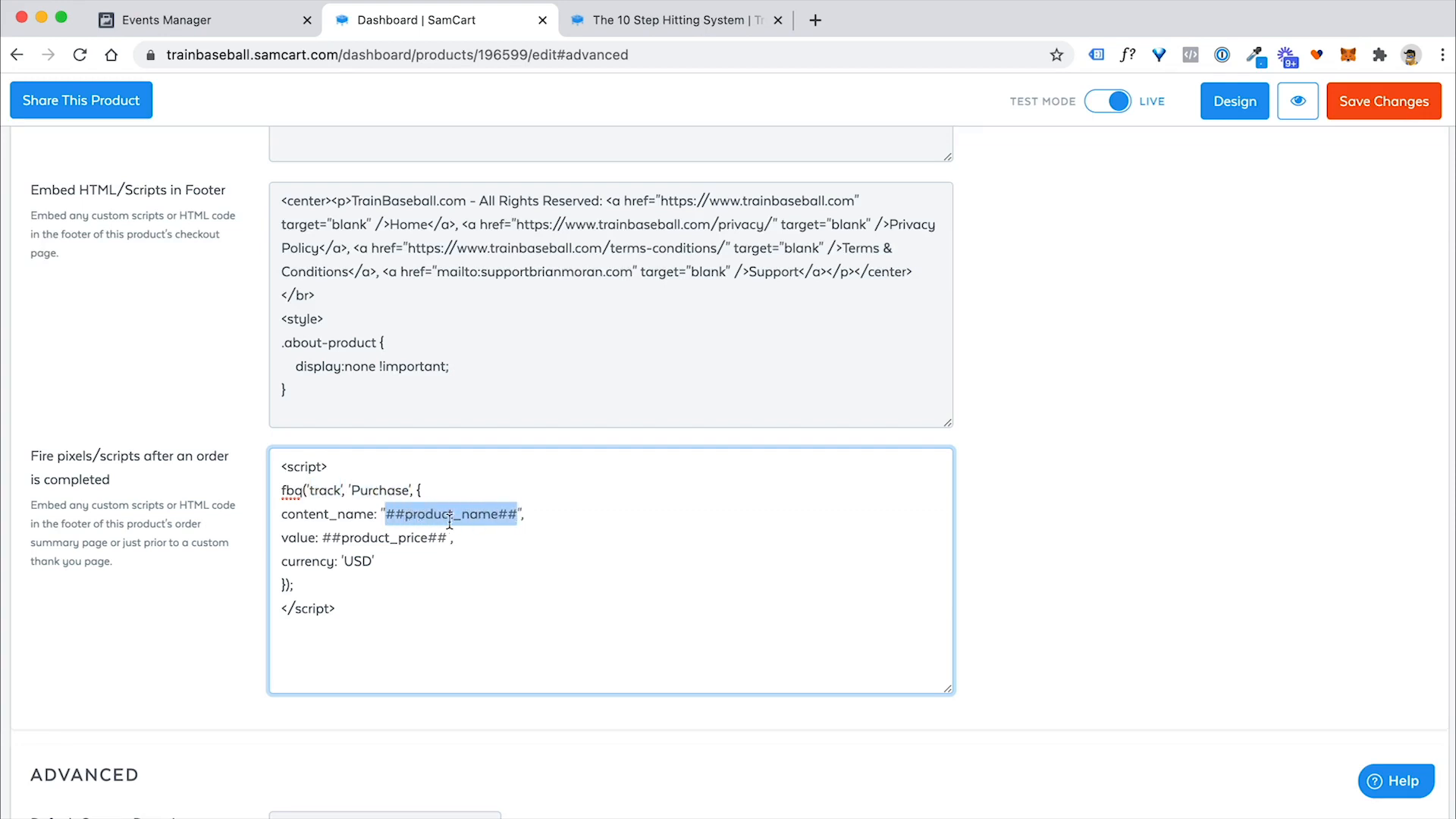
drag(322, 538, 443, 541)
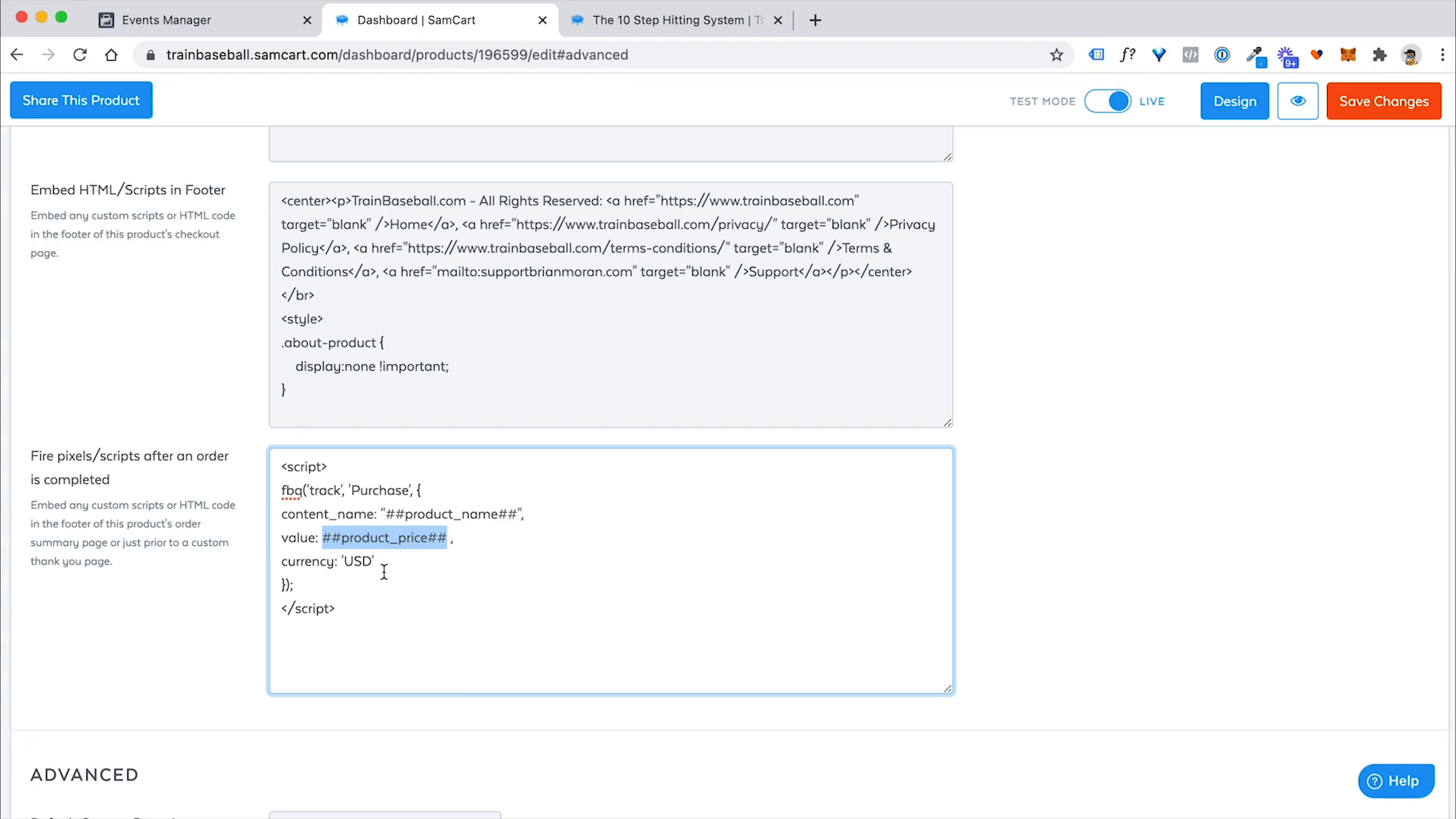
click(392, 497)
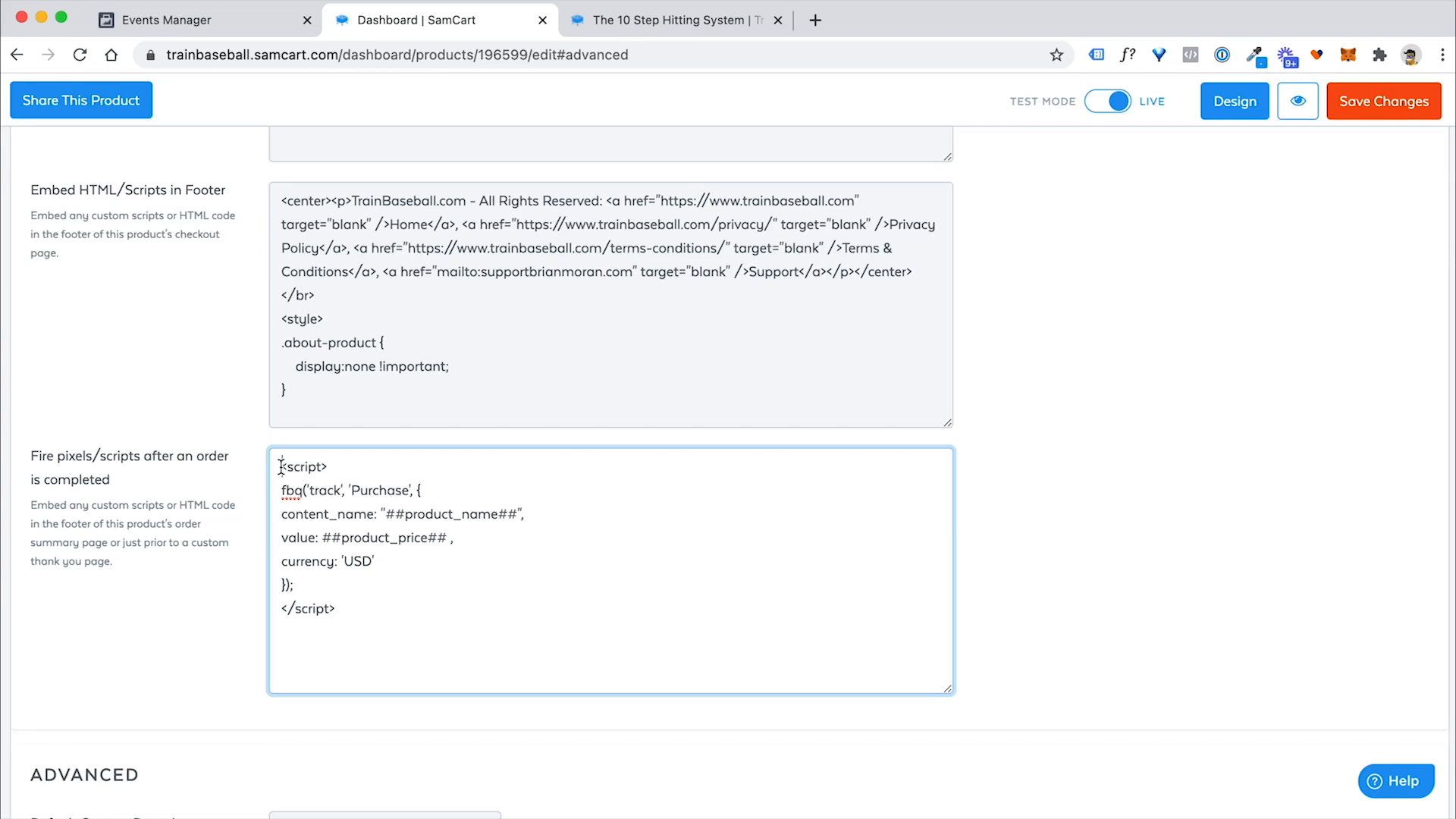
drag(278, 465, 364, 602)
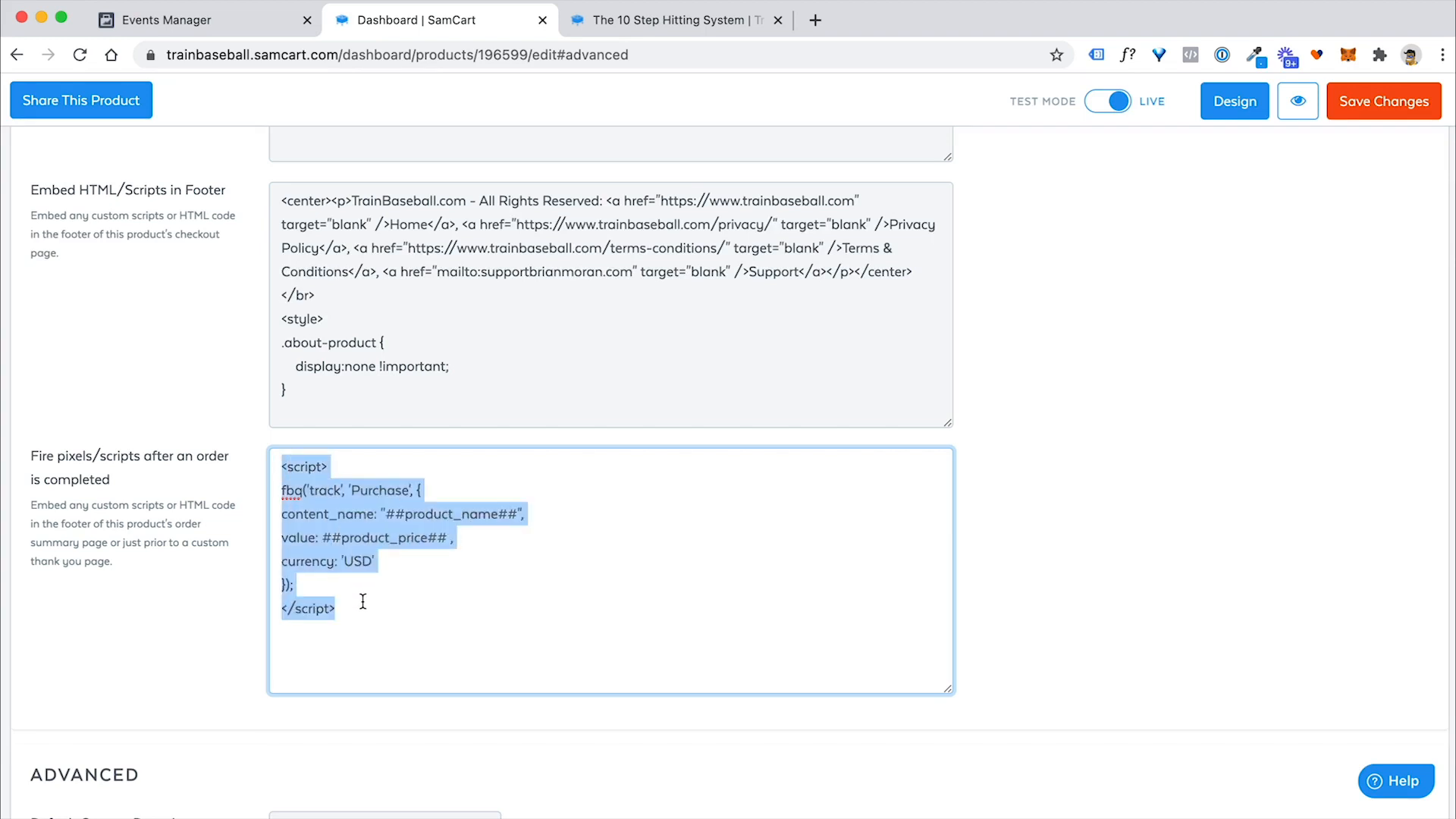
click(380, 584)
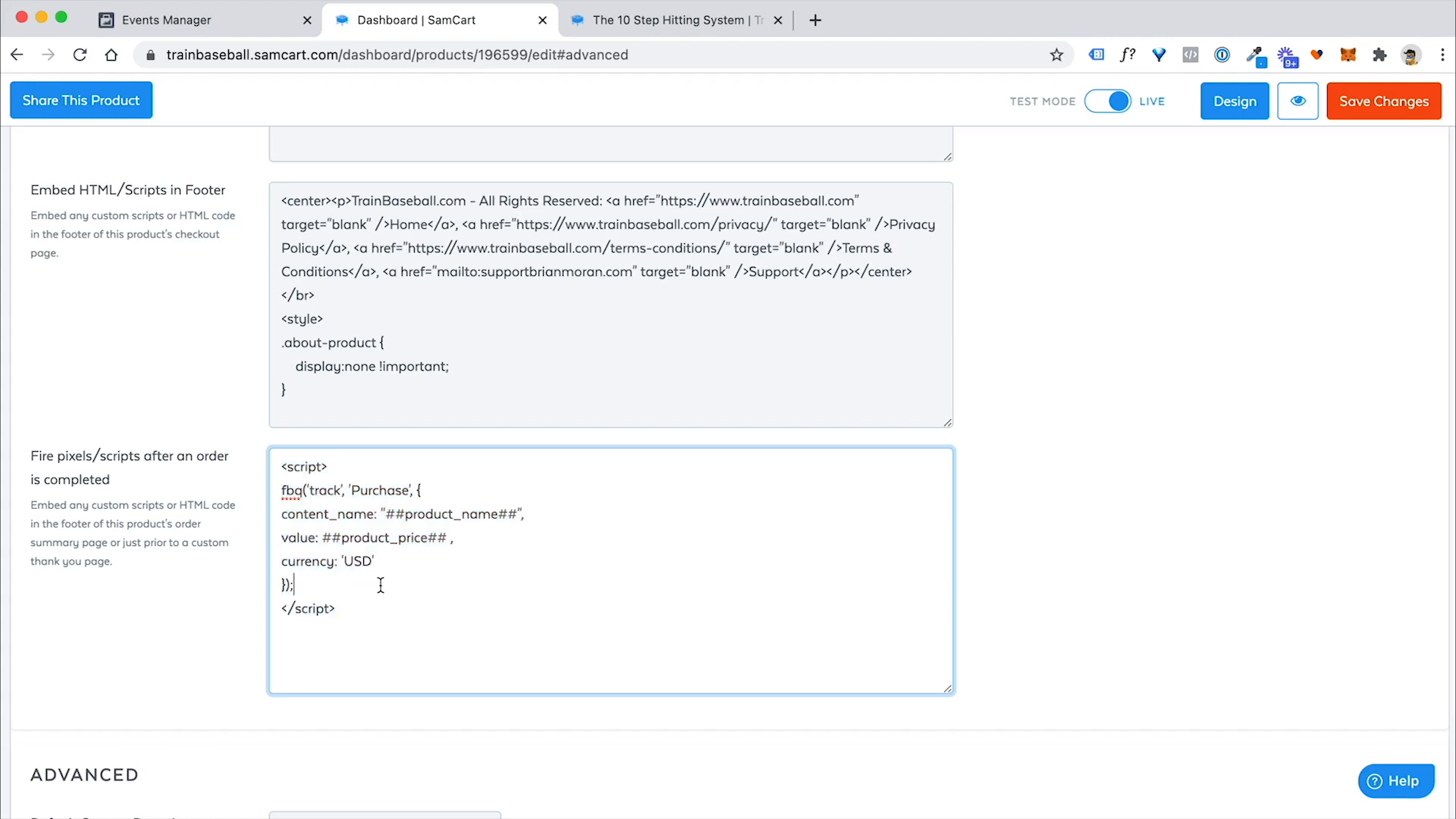
Examine the content_name, value and currency lines of the Purchase event, including the ##product_name## and ##product_price## placeholders
drag(381, 513, 401, 512)
drag(516, 514, 520, 514)
drag(394, 515, 517, 518)
click(517, 518)
drag(321, 538, 448, 537)
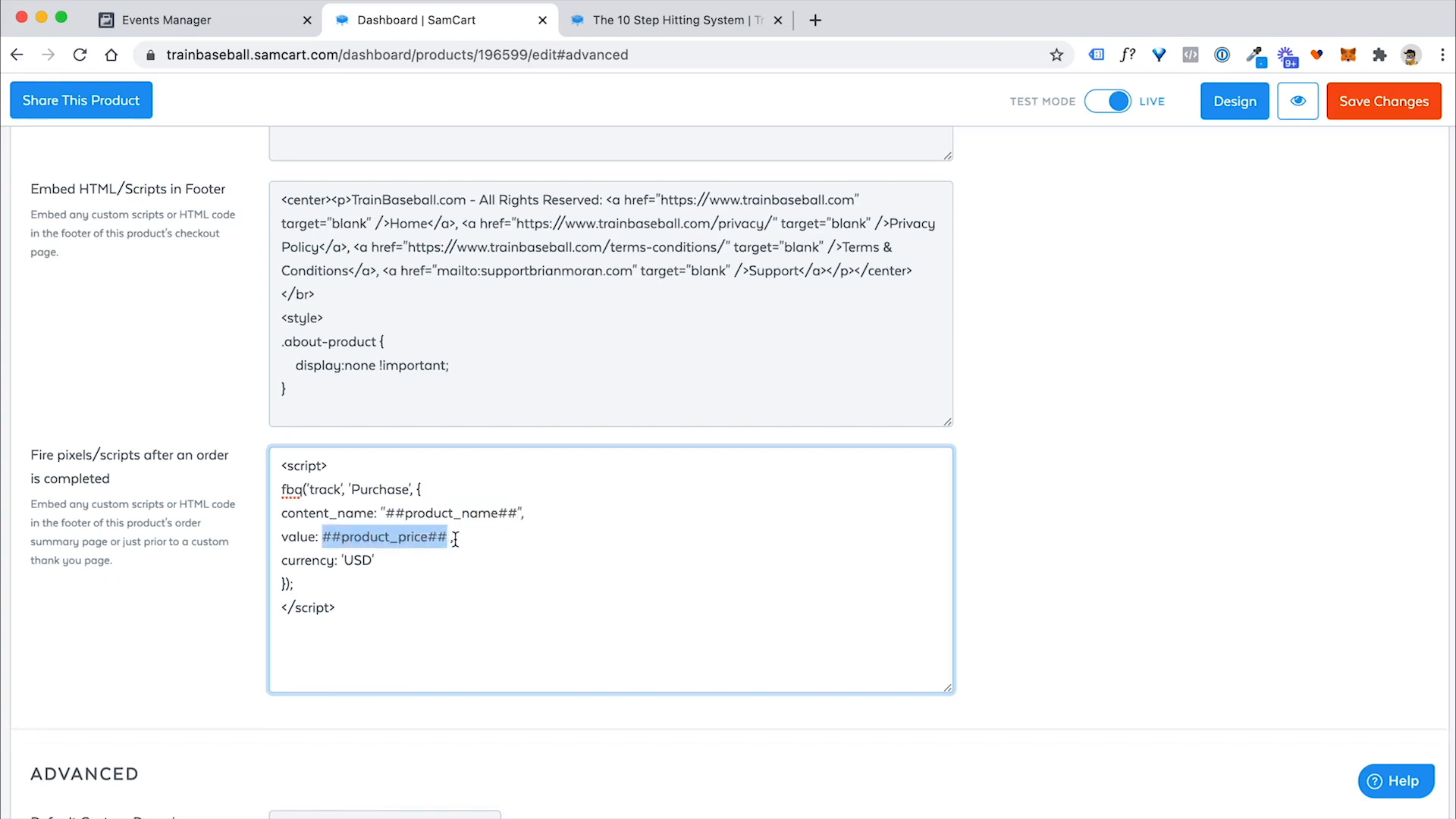
click(452, 537)
click(525, 514)
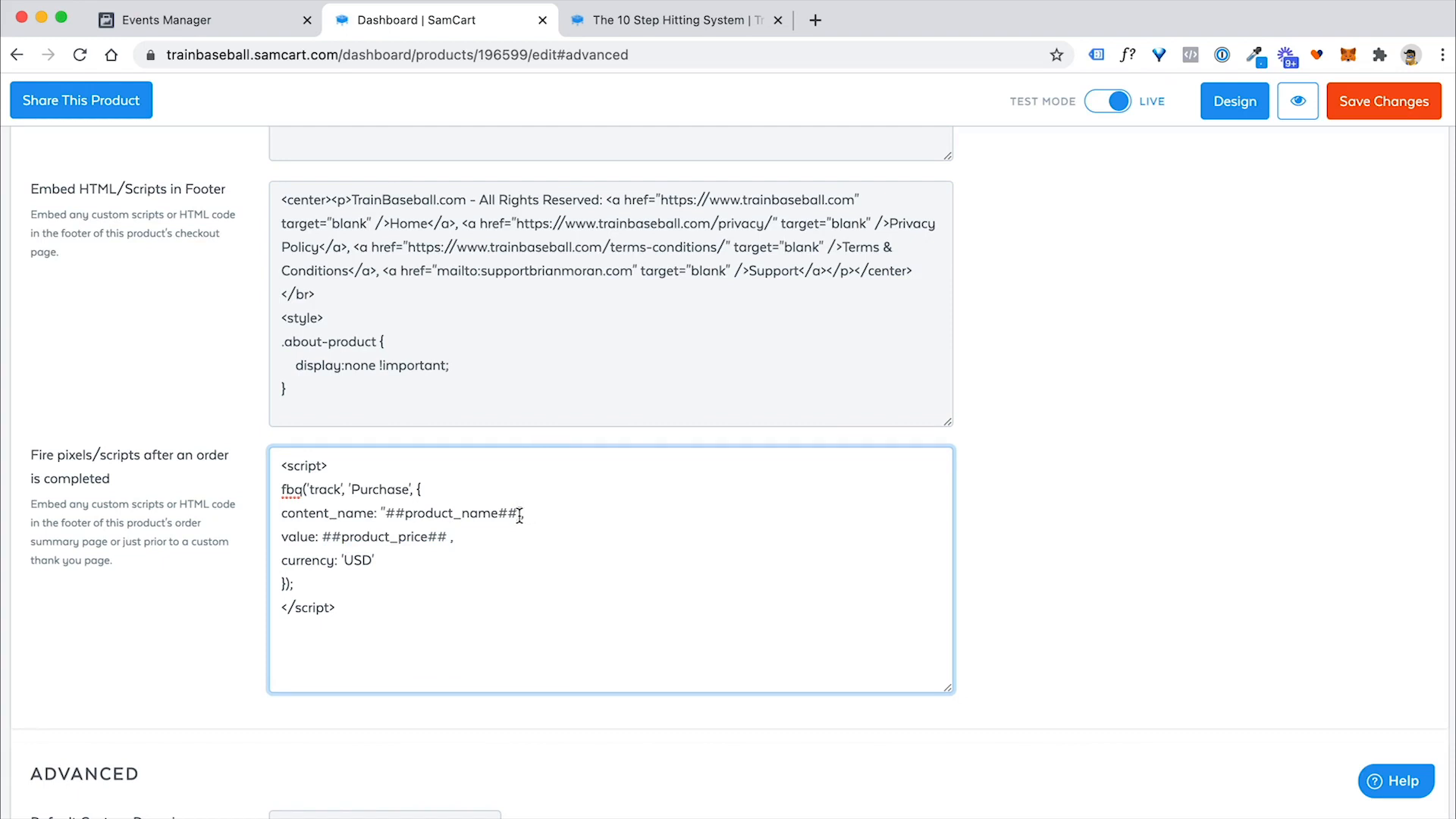
drag(455, 537, 308, 513)
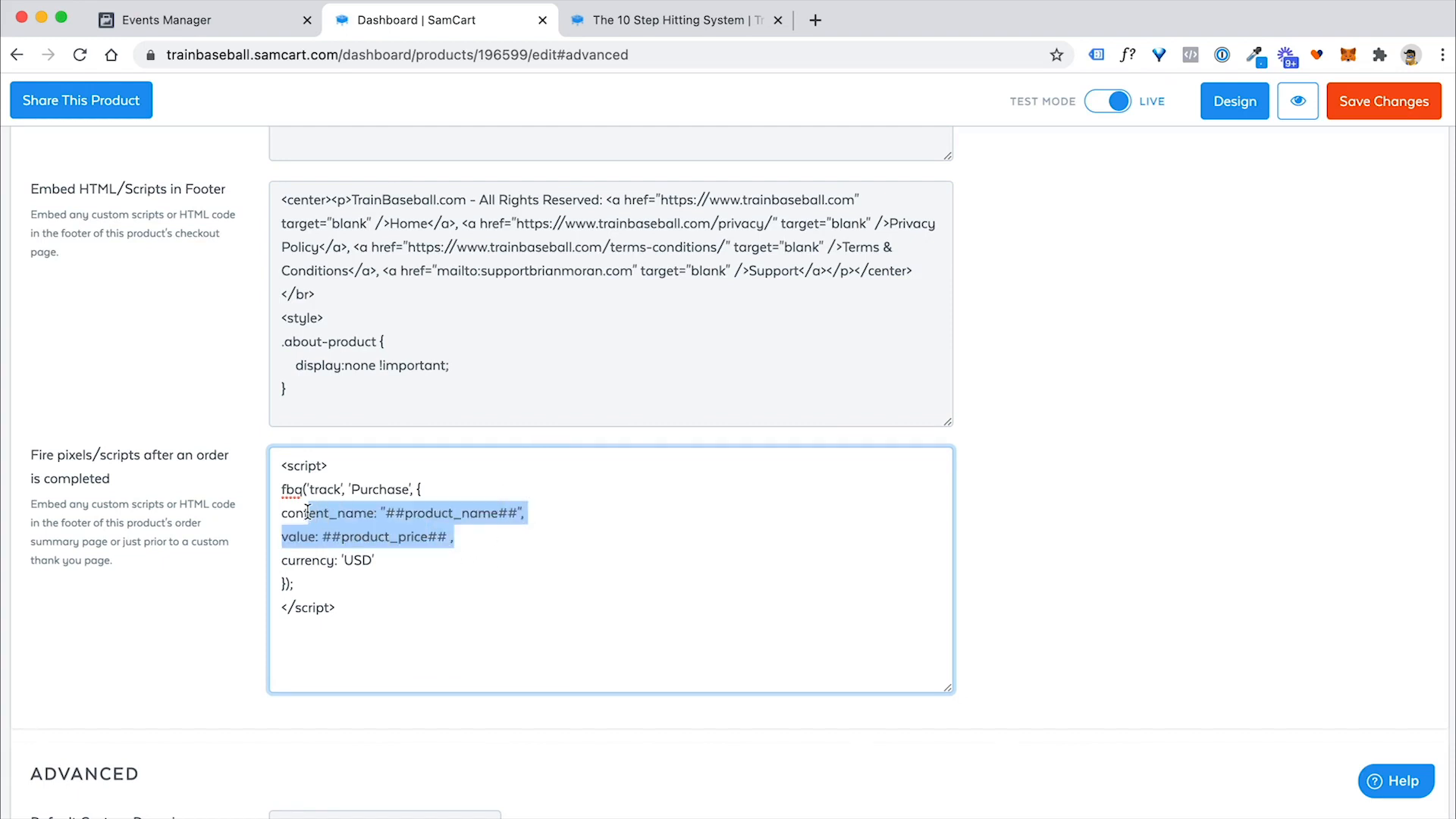
drag(376, 560, 278, 560)
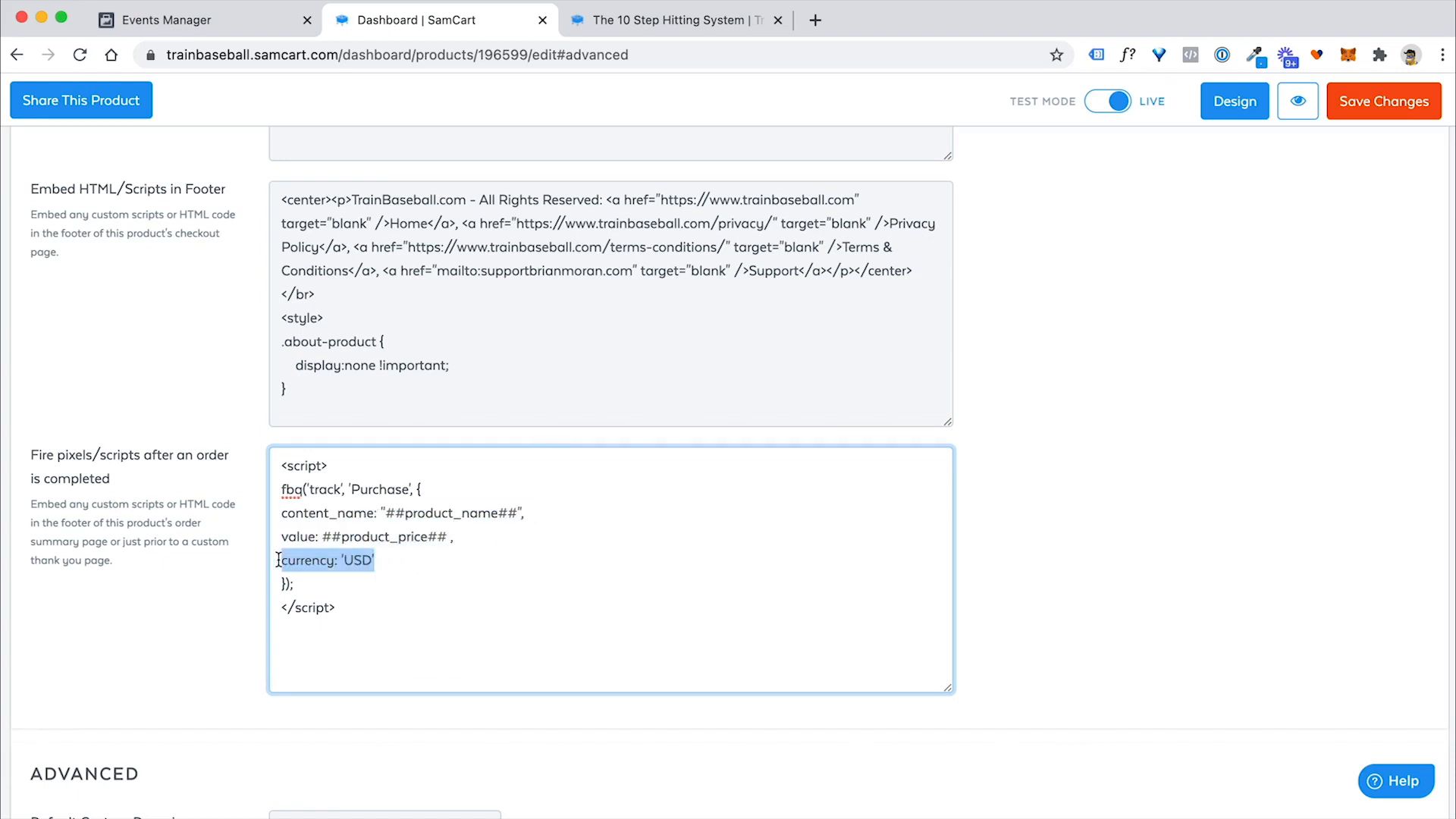
click(289, 471)
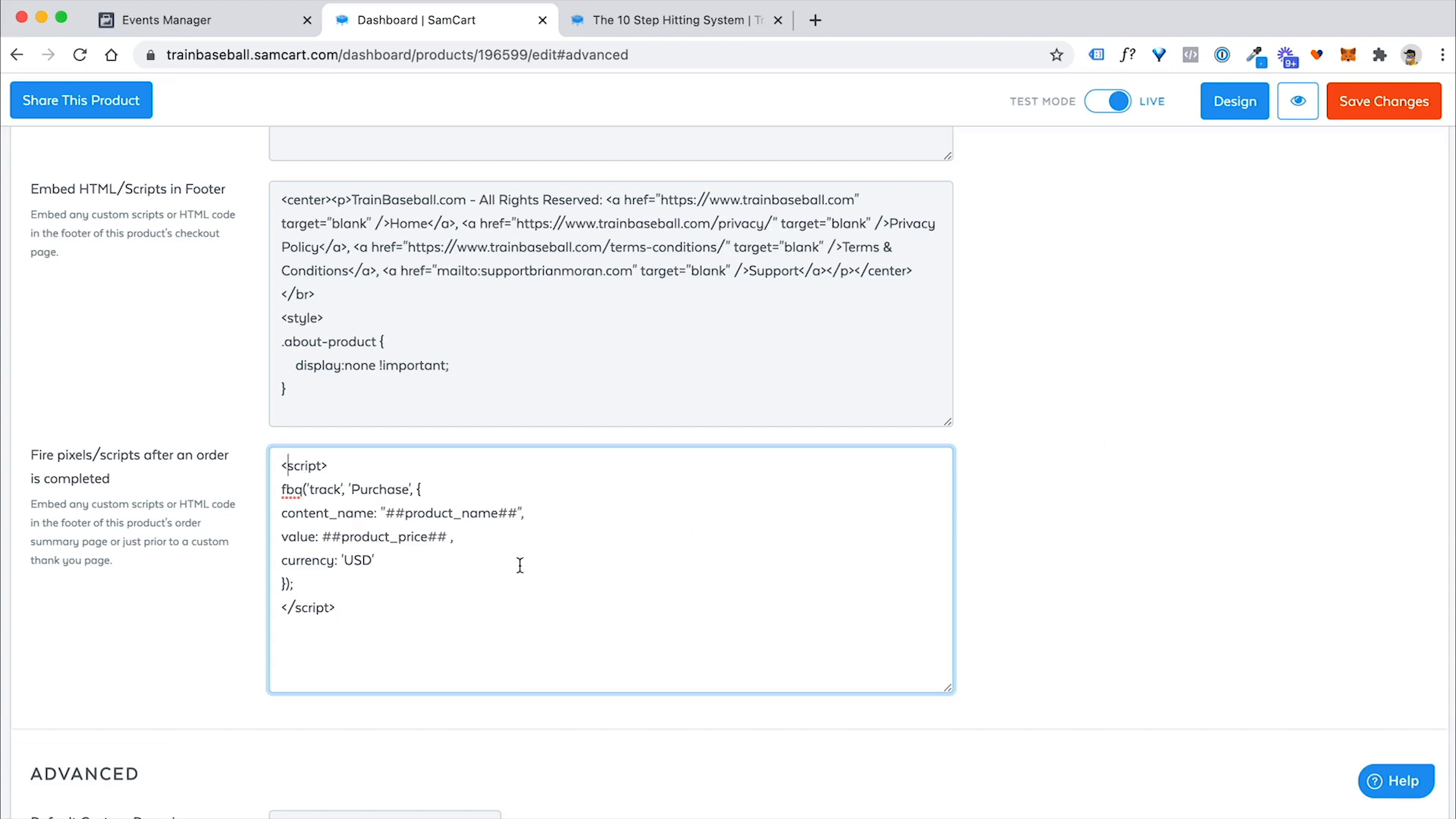
Copy the entire after-order Purchase script and save the product's changes
drag(368, 624, 274, 462)
key(super+c)
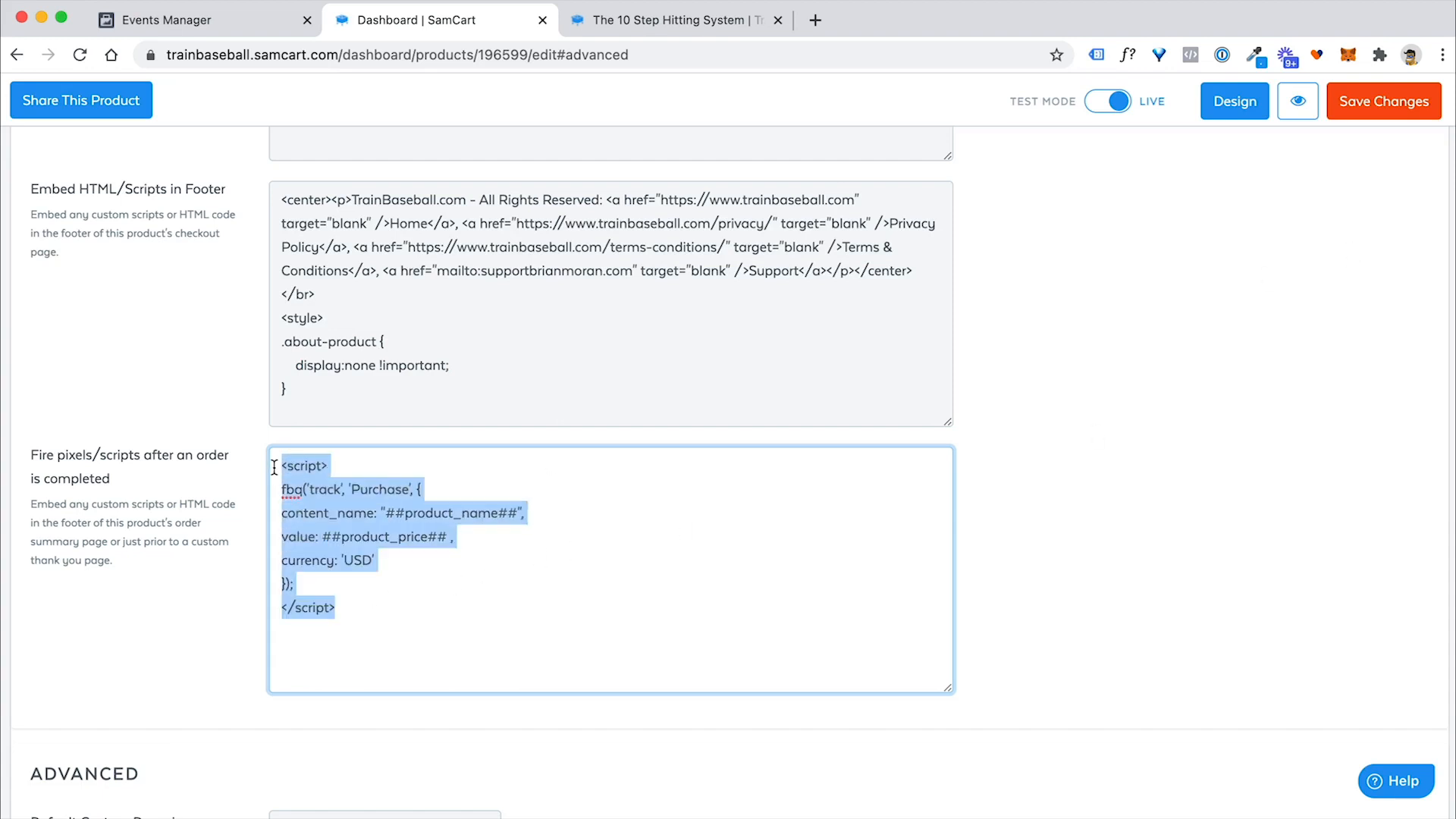
click(1384, 100)
scroll(239, 411, up, 10)
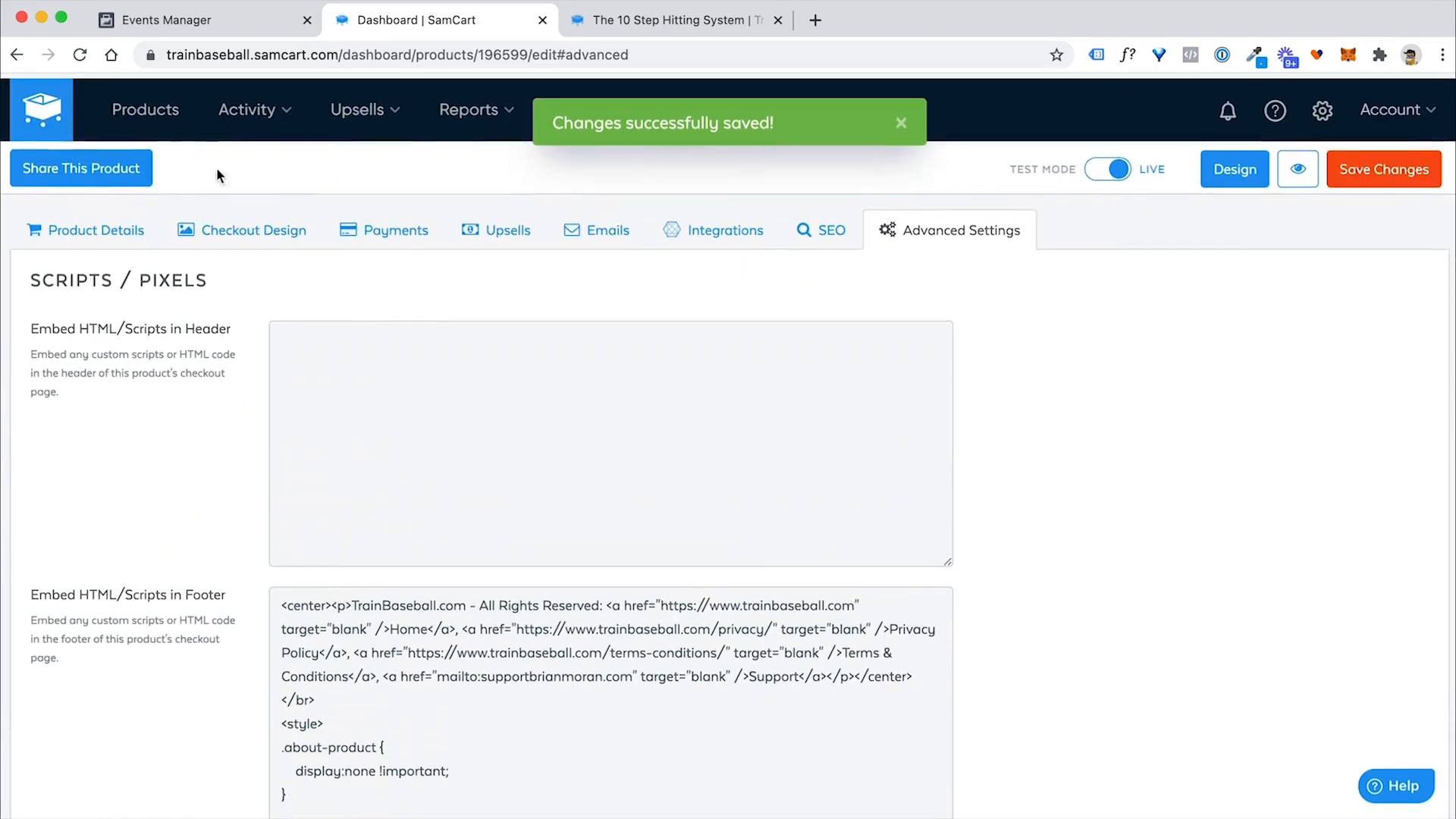
Open the Instant Hitting Drills product and go to the after-order pixel script in its advanced settings
click(148, 110)
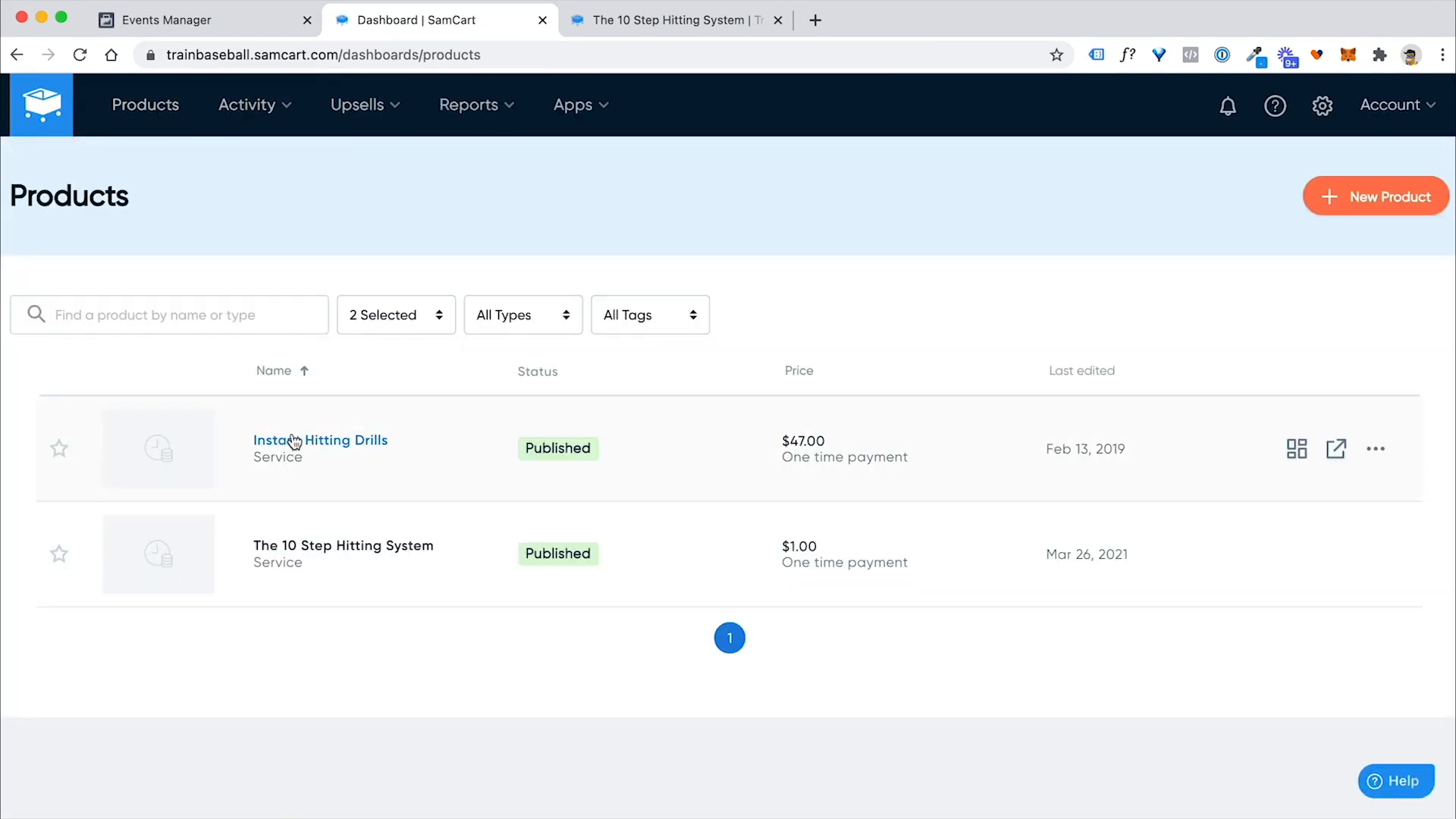
click(300, 442)
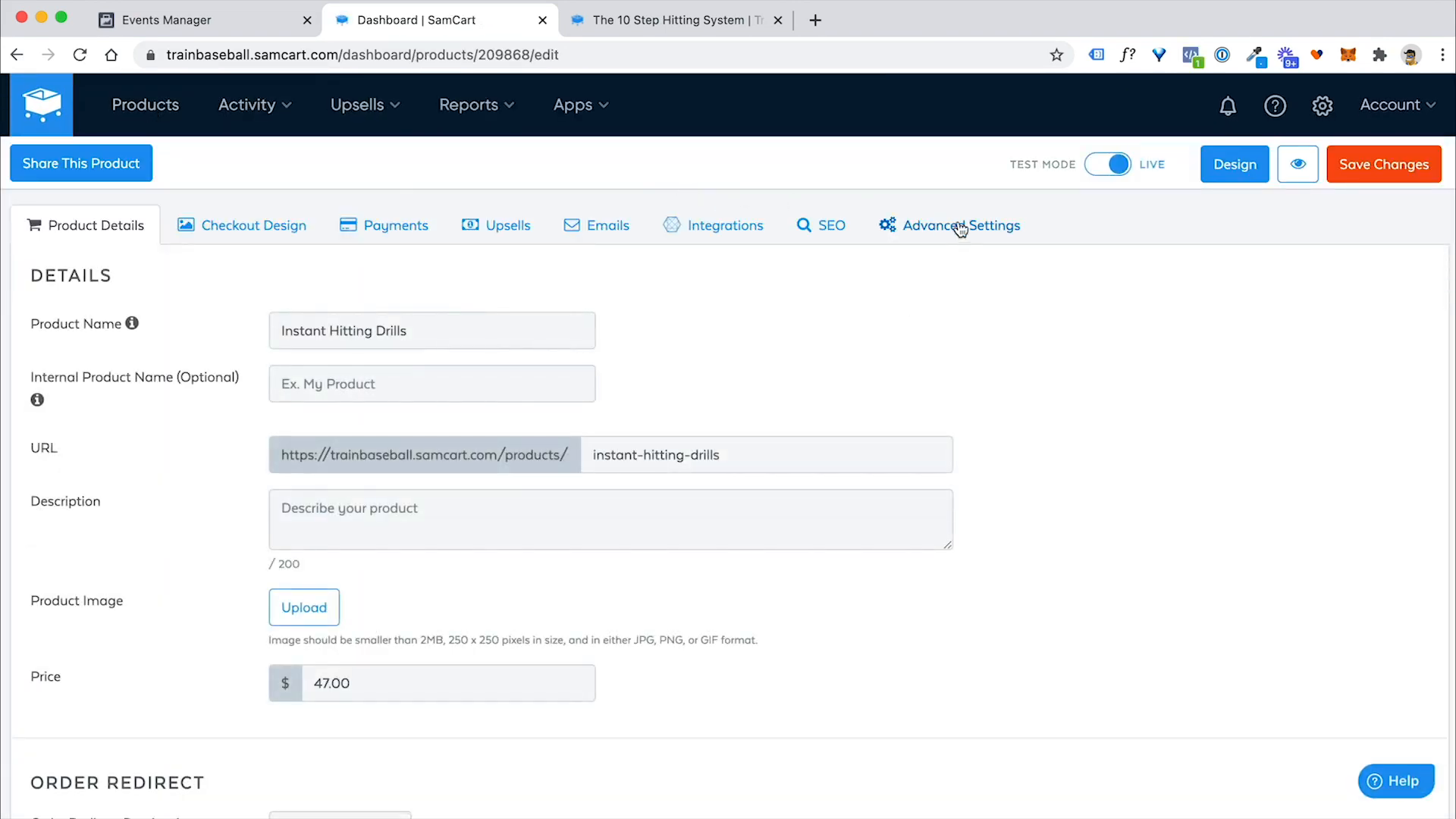
click(965, 230)
scroll(1001, 375, down, 5)
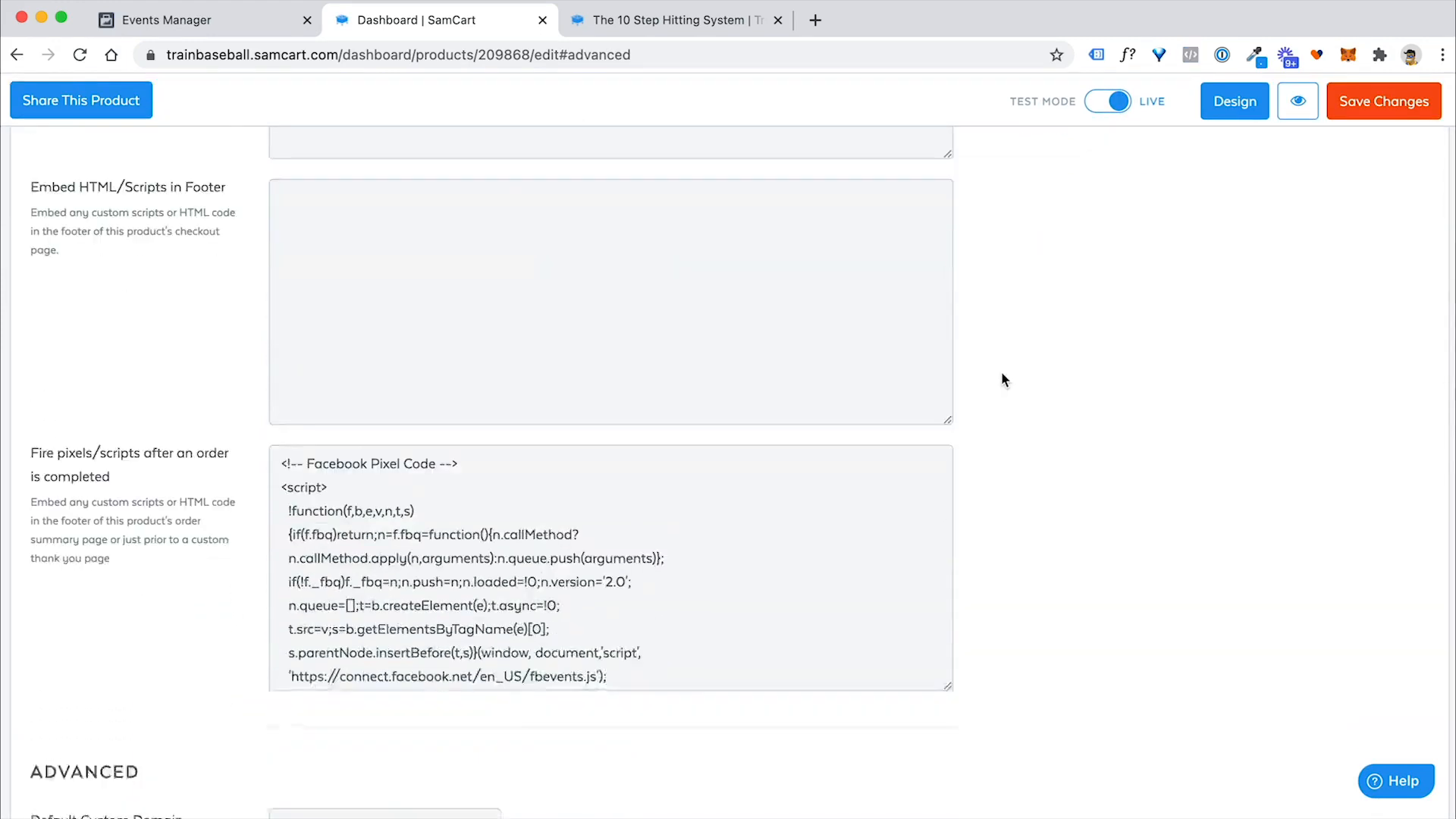
scroll(509, 475, down, 5)
Replace the whole after-order script of Instant Hitting Drills with the copied Purchase script and save the changes
click(448, 481)
key(ctrl+a)
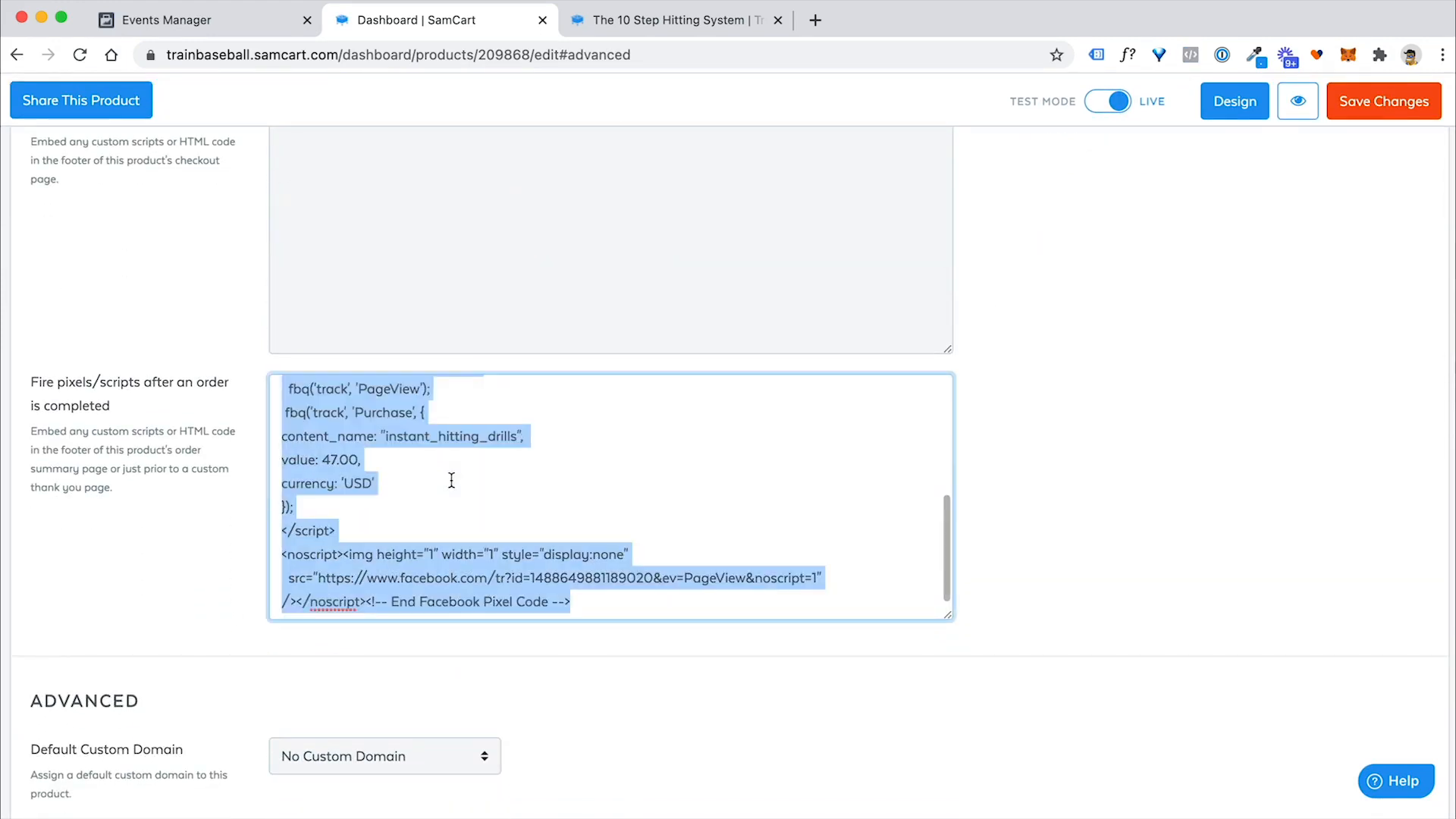
key(BackSpace)
key(super+v)
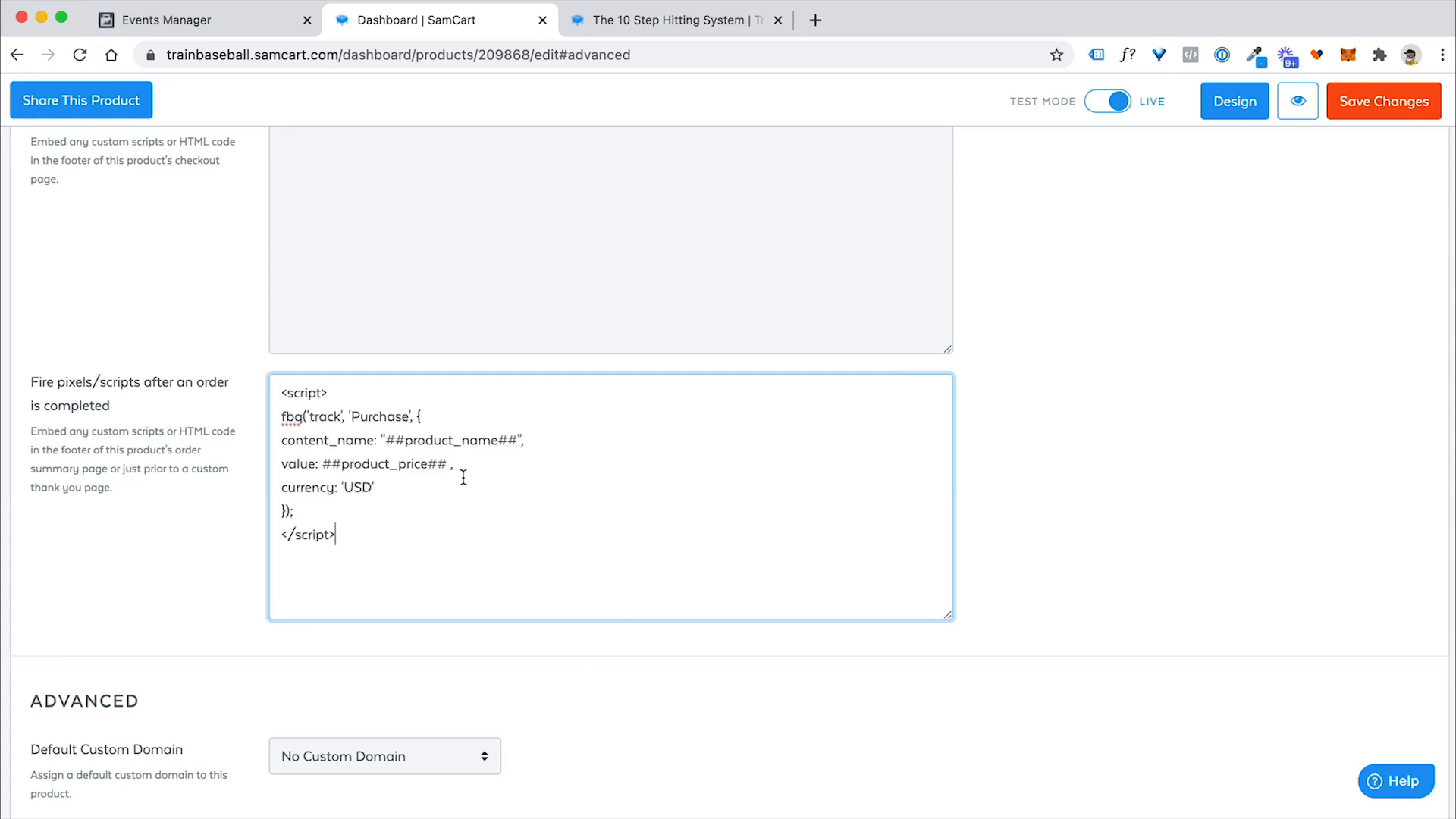
click(380, 488)
click(1358, 101)
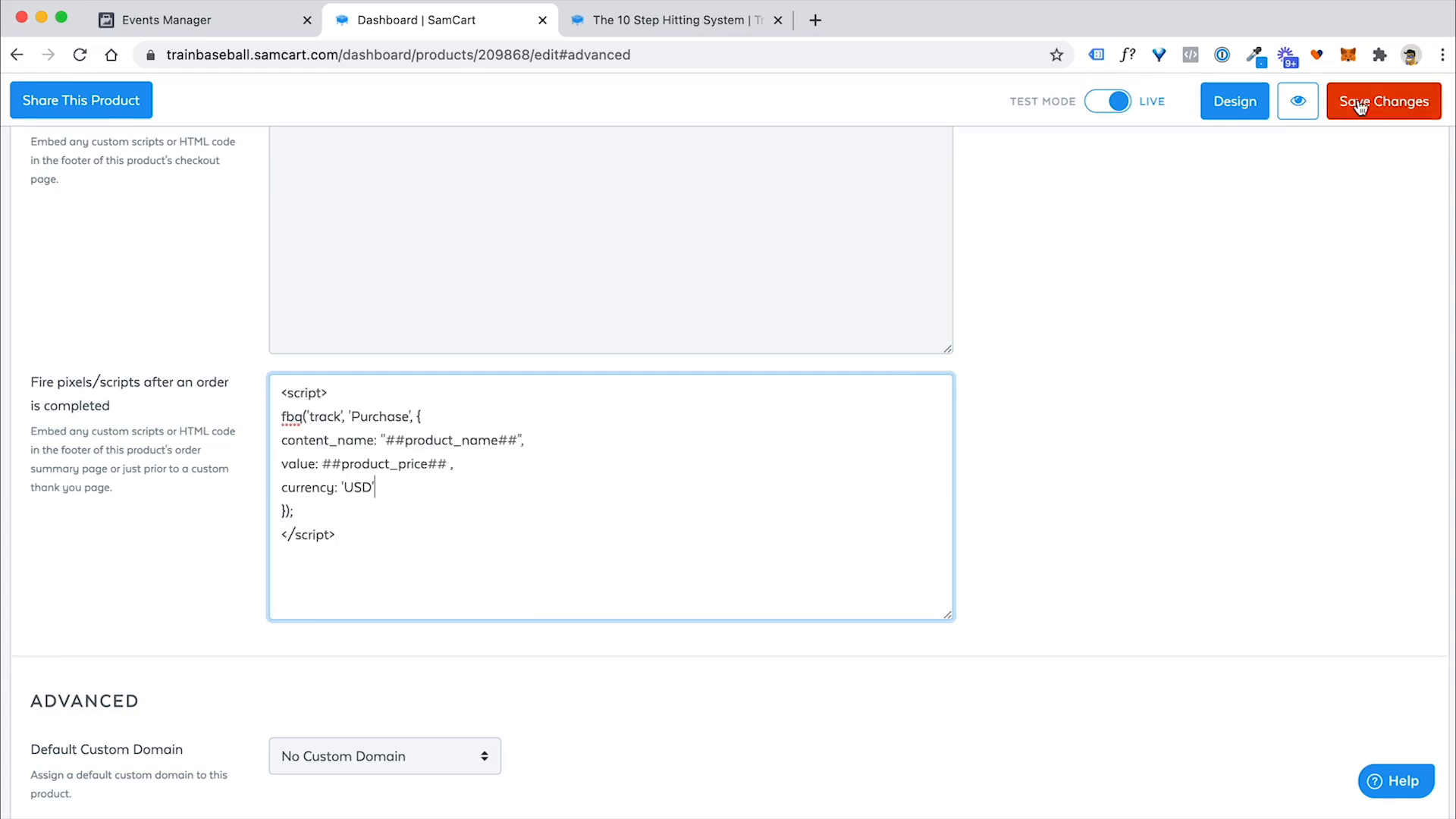
Review the after-order script setting of Instant Hitting Drills, highlighting its label and the ##product_price## placeholder
scroll(269, 379, up, 3)
scroll(272, 388, up, 1)
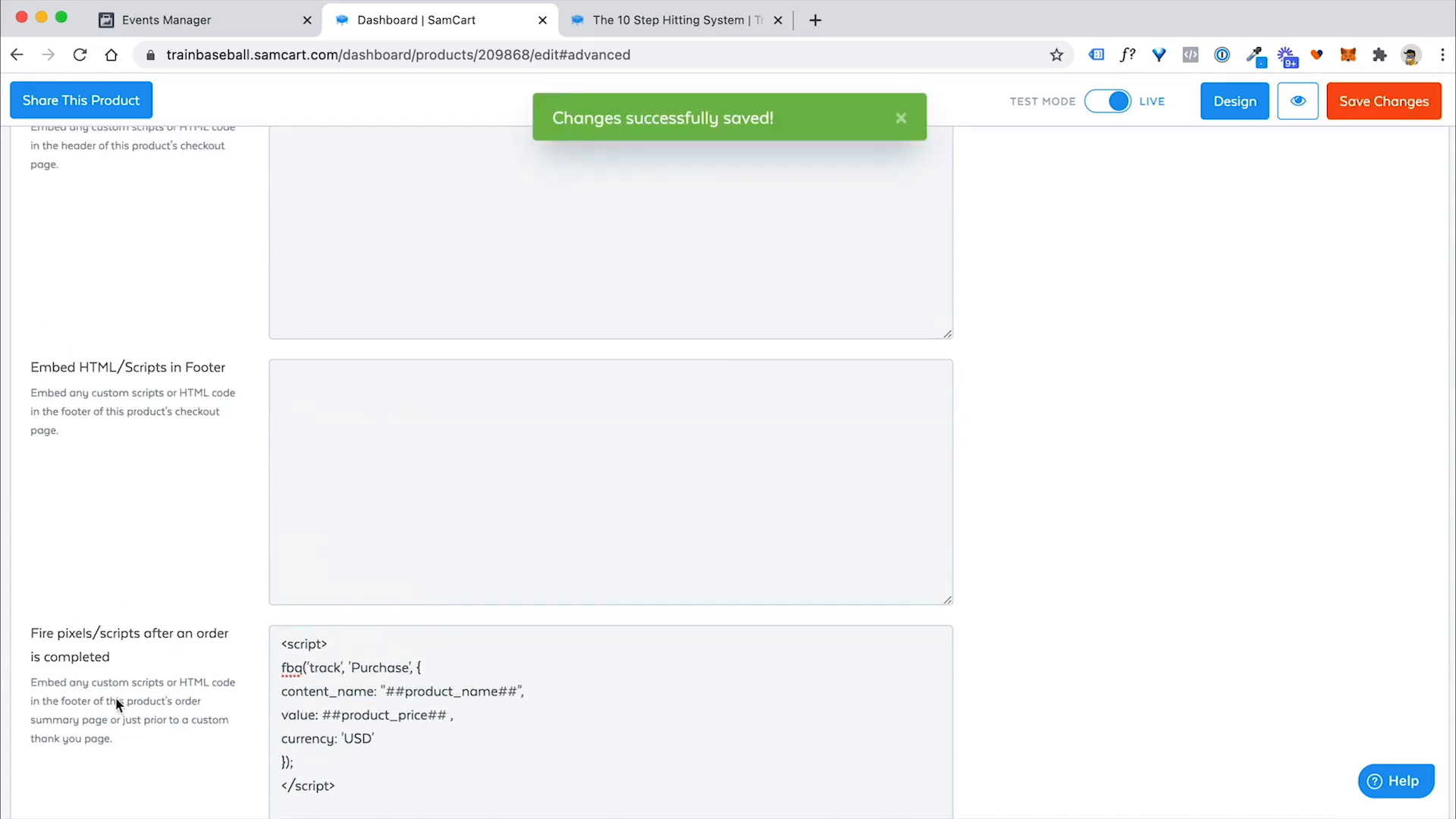
drag(47, 634, 161, 662)
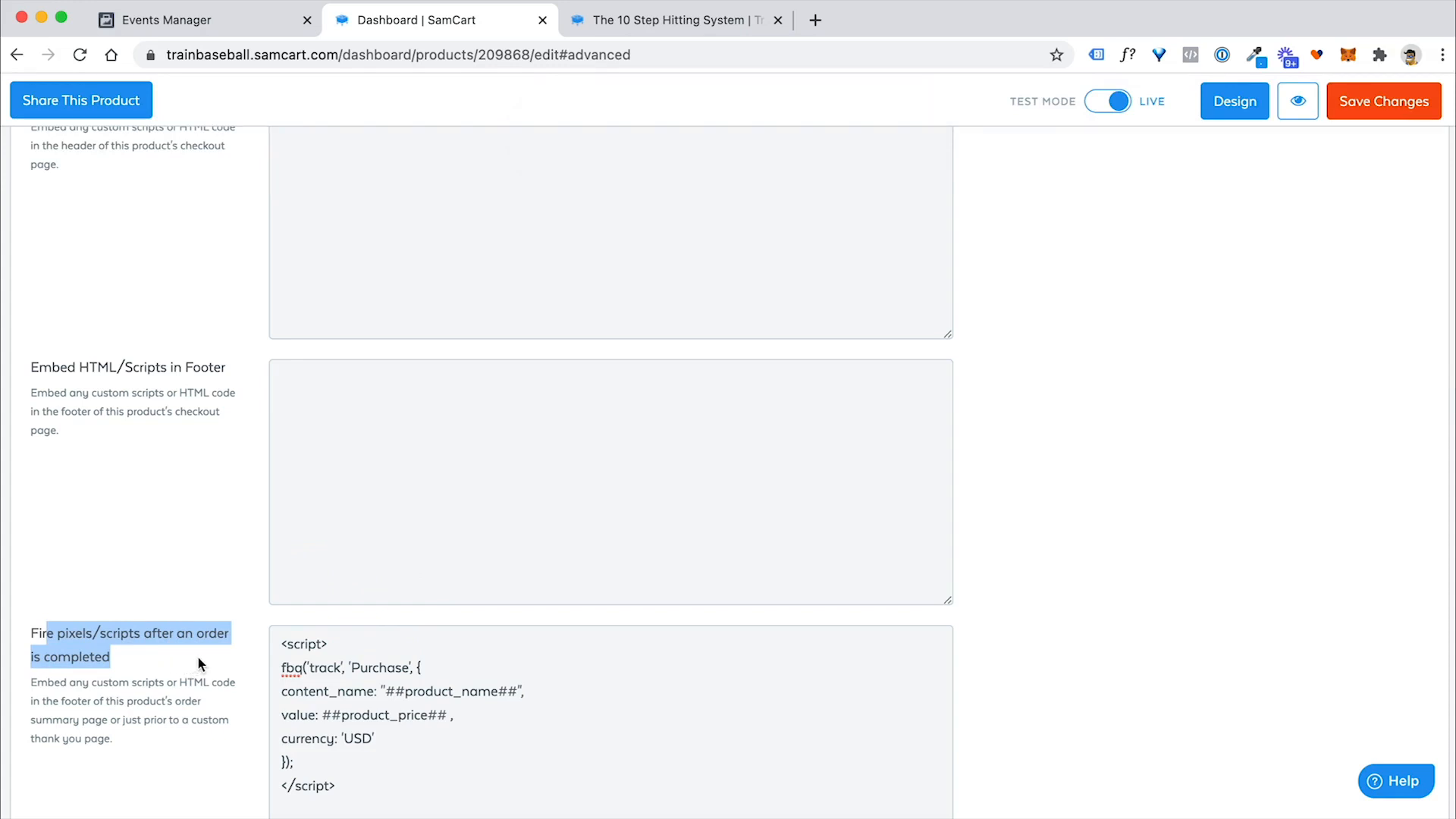
drag(519, 692, 333, 721)
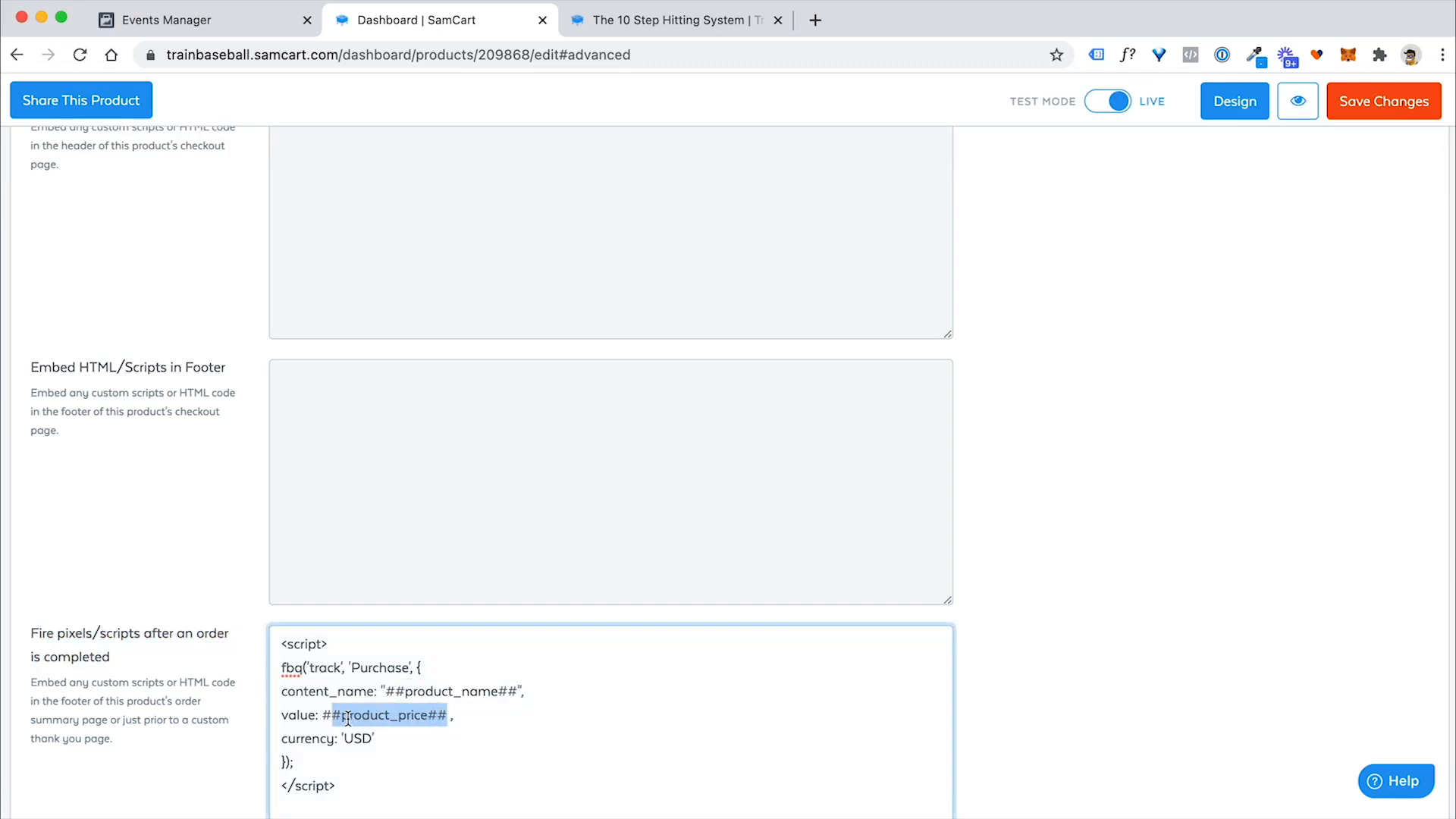
click(349, 719)
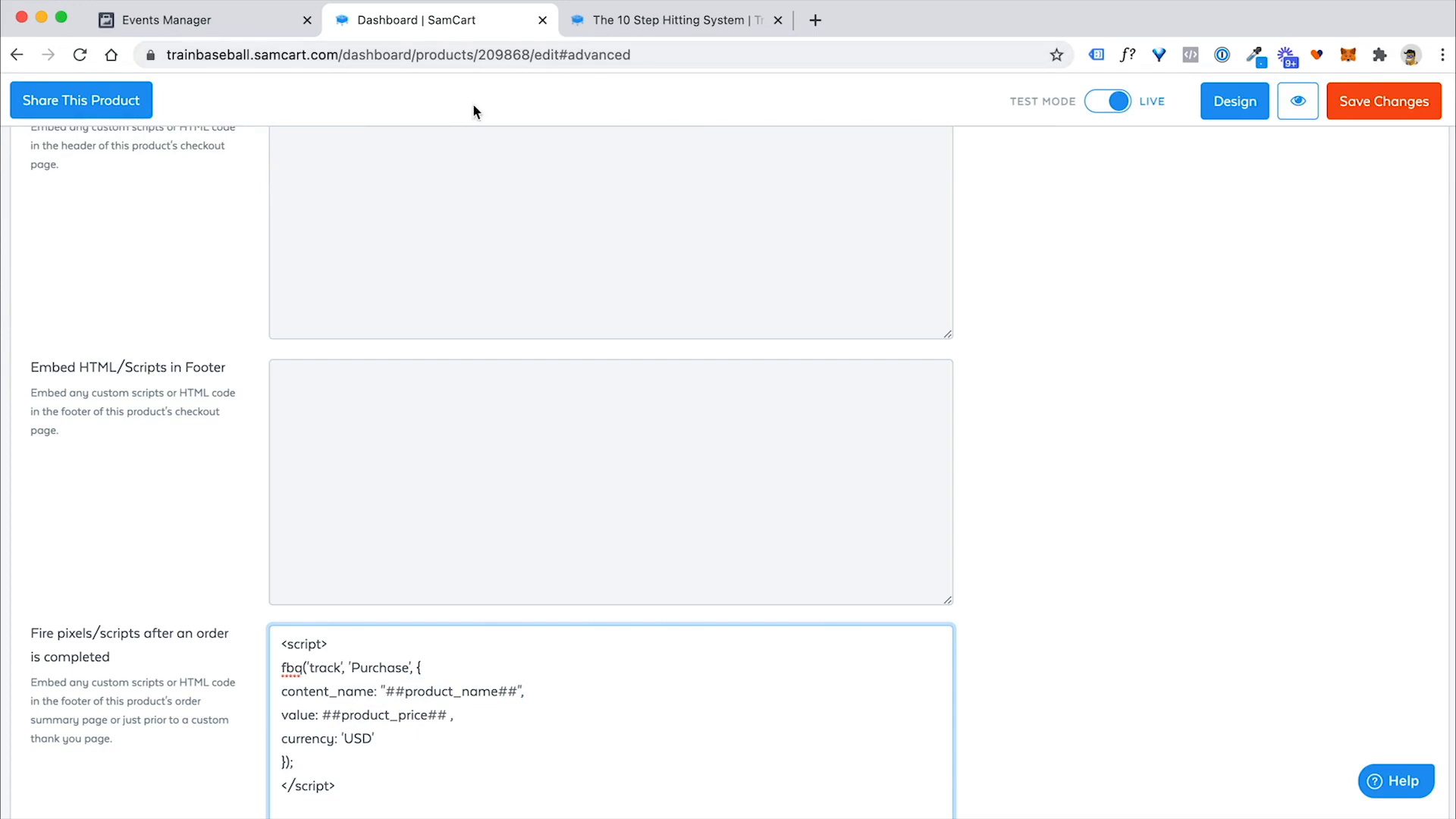
click(231, 21)
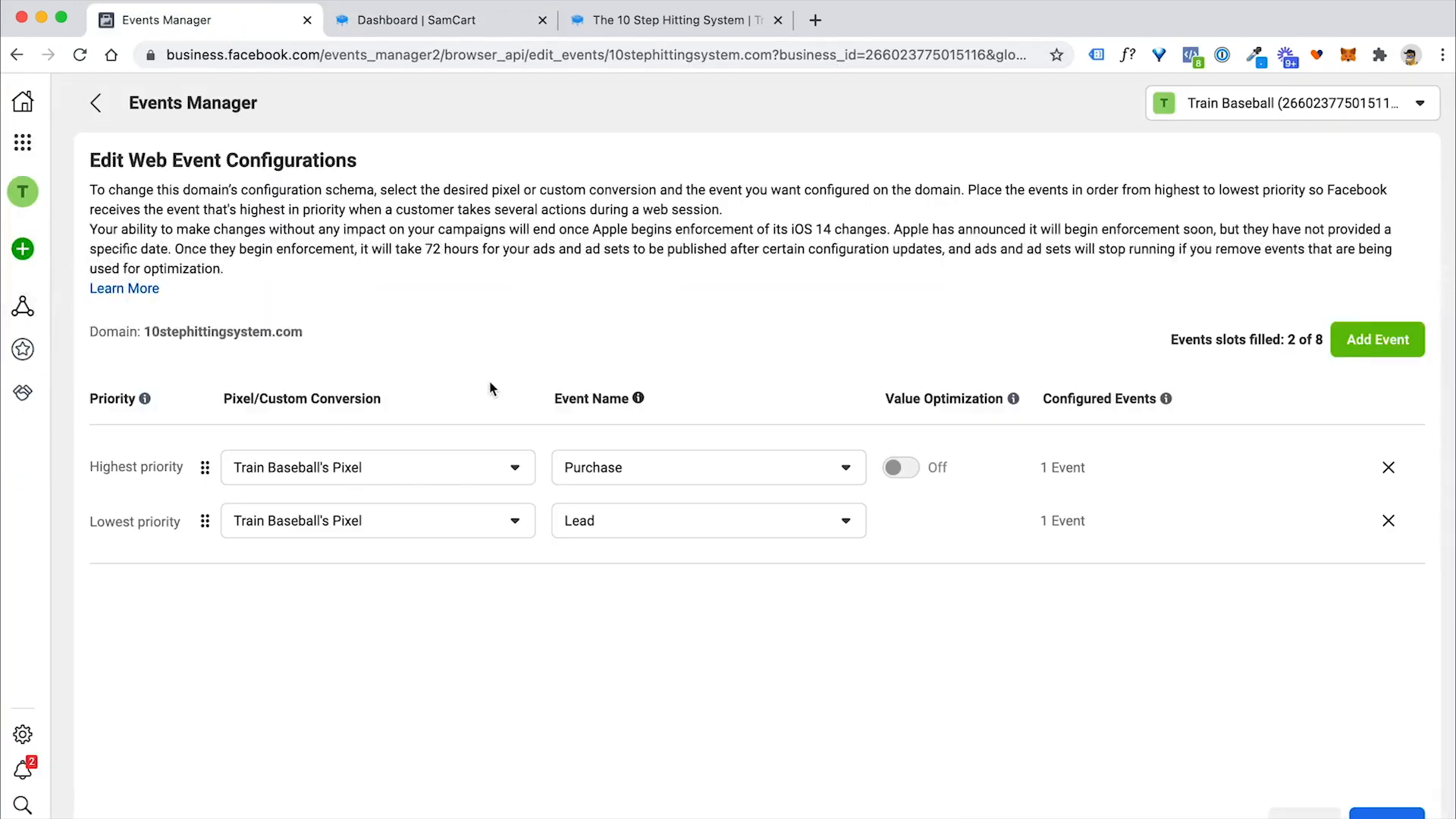
click(22, 148)
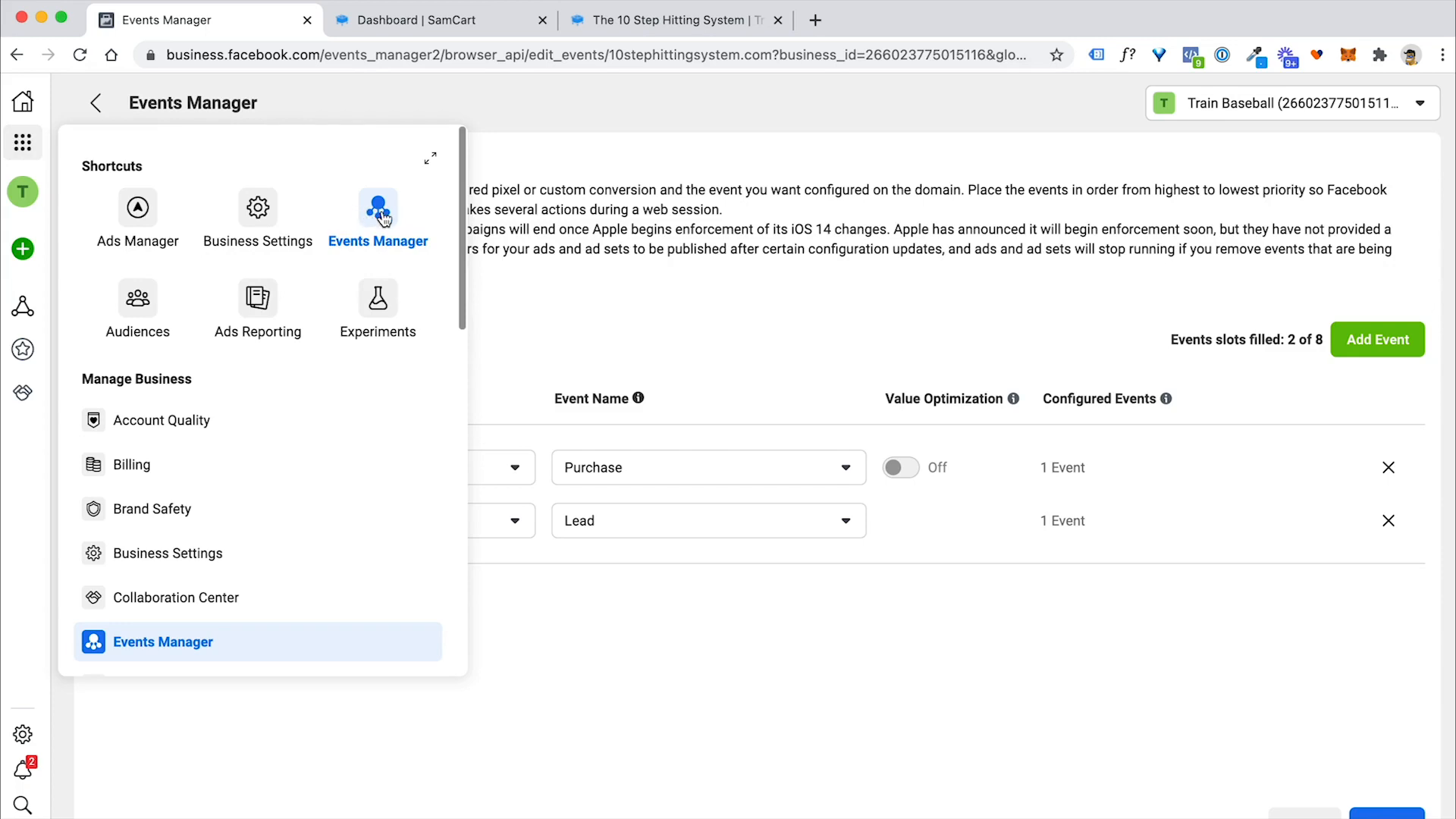
click(383, 218)
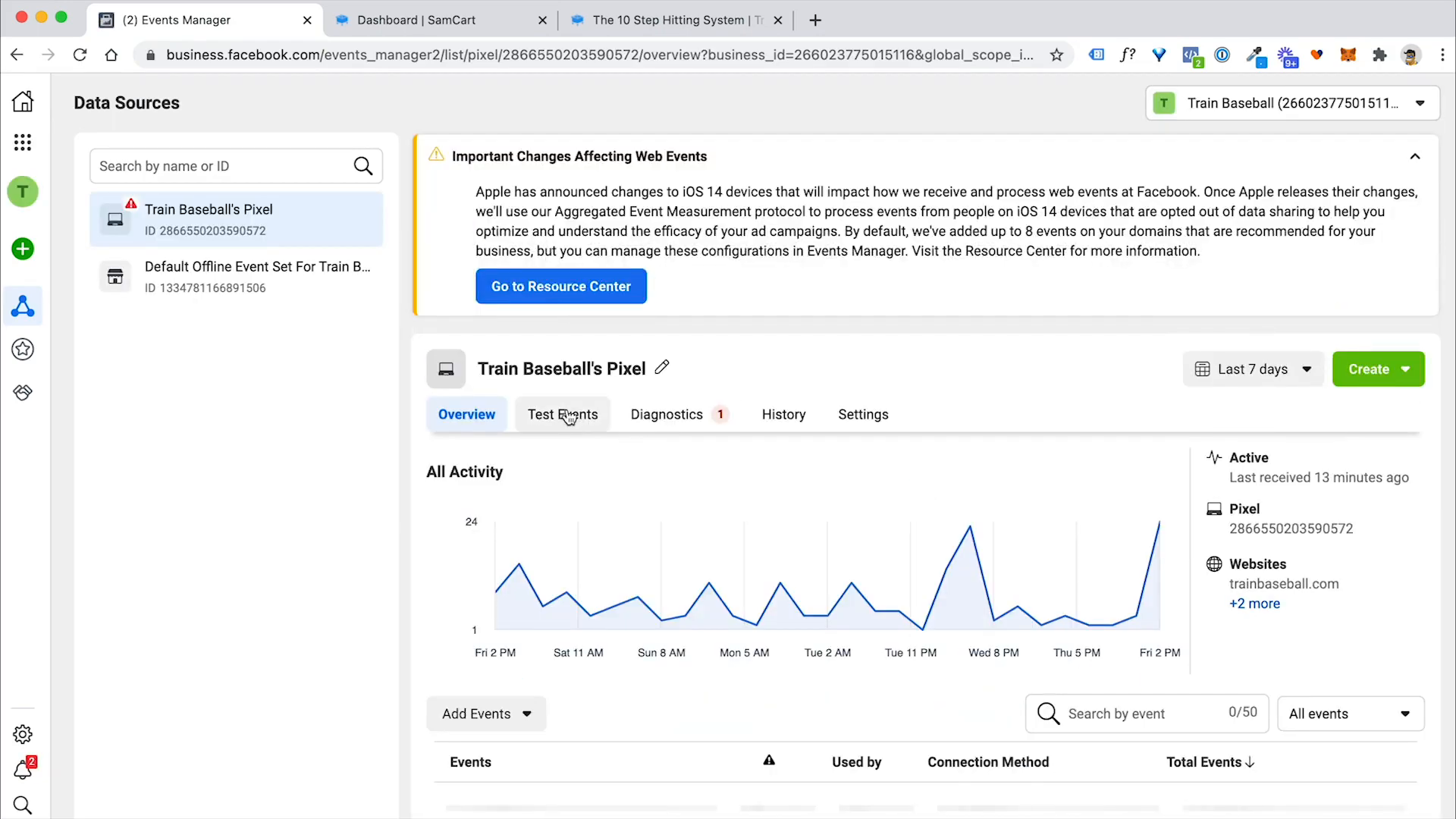
click(568, 418)
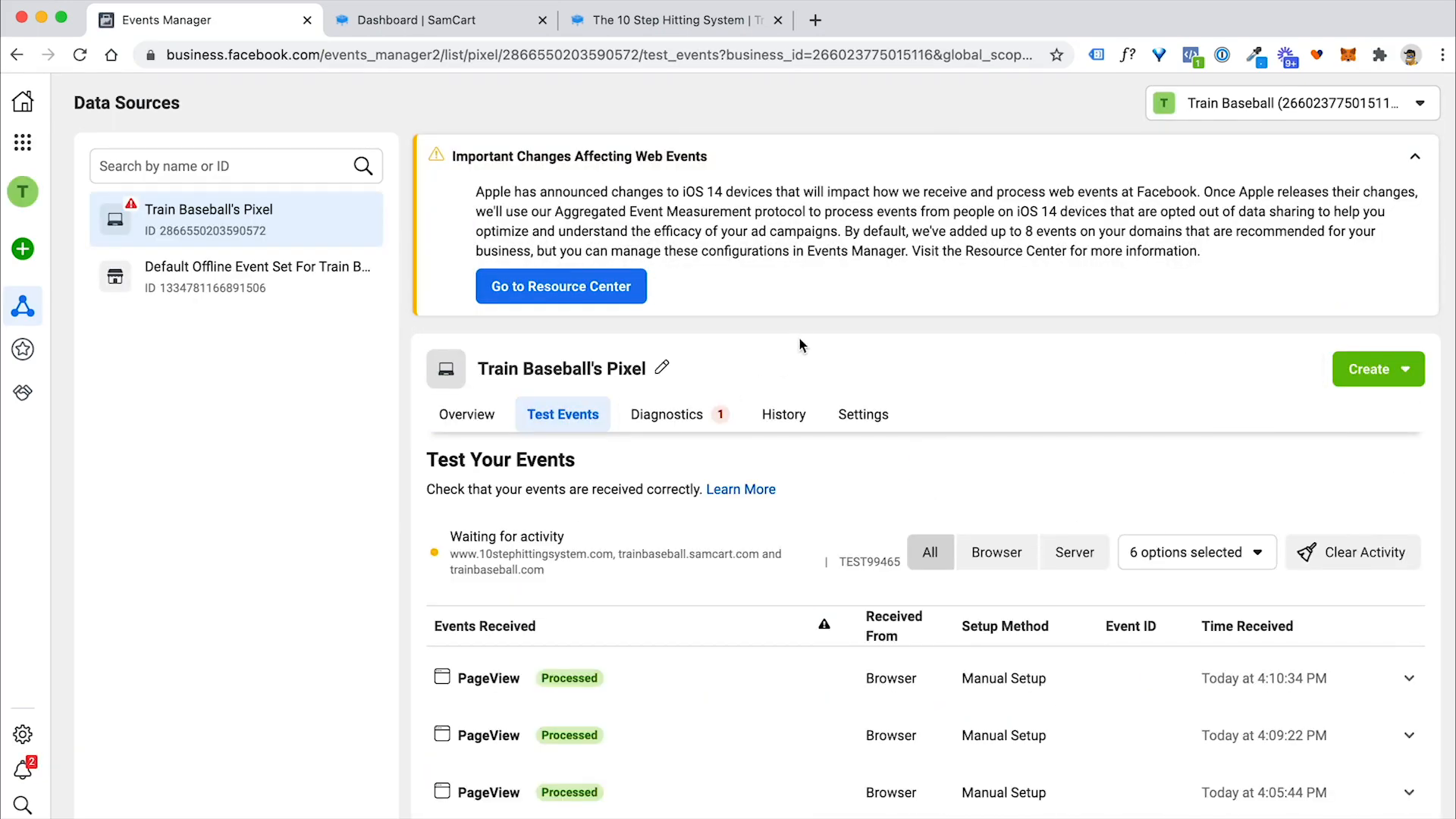
Clear all activity recorded in the pixel's test session
click(1353, 554)
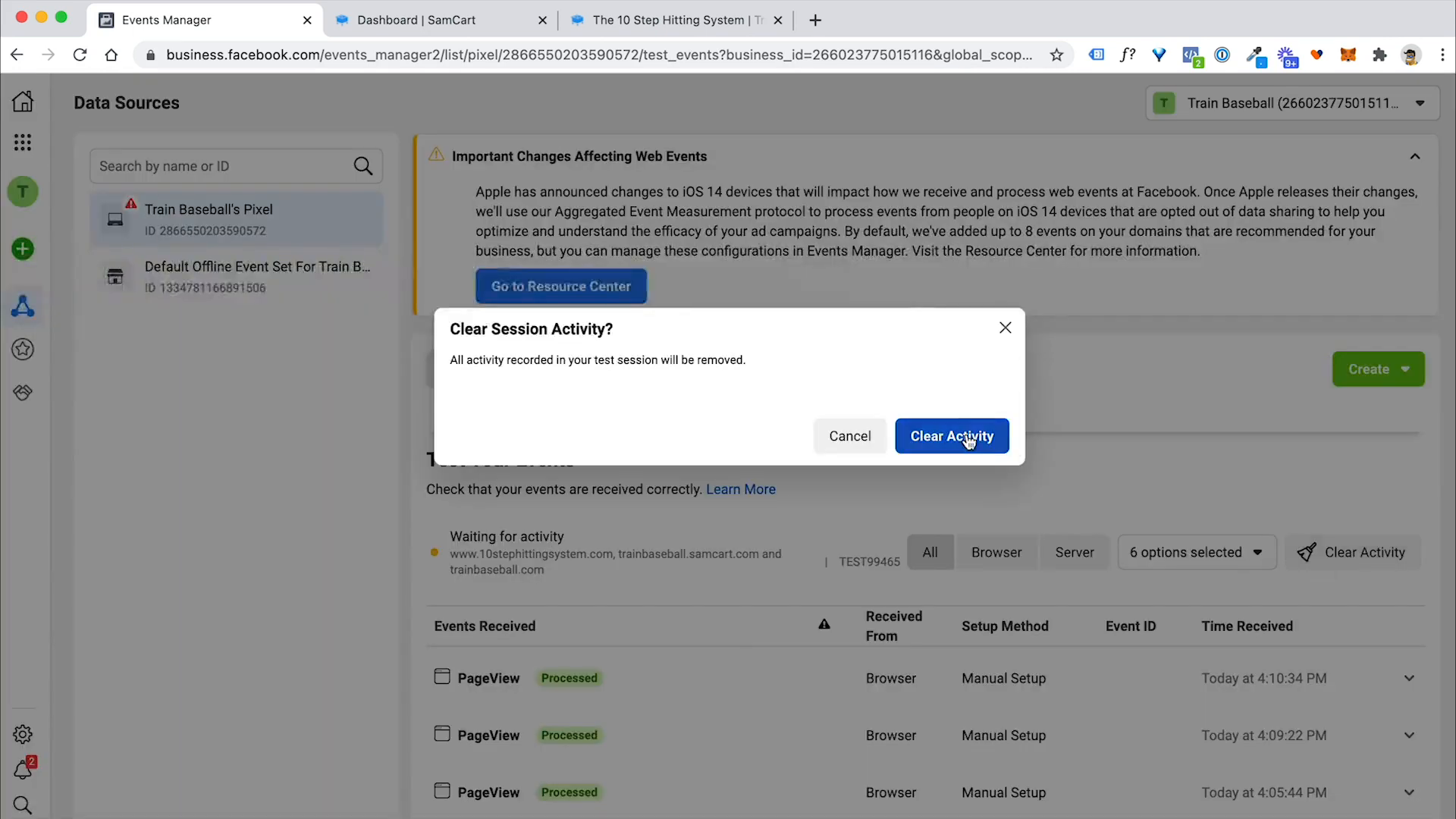
click(953, 436)
scroll(693, 487, down, 4)
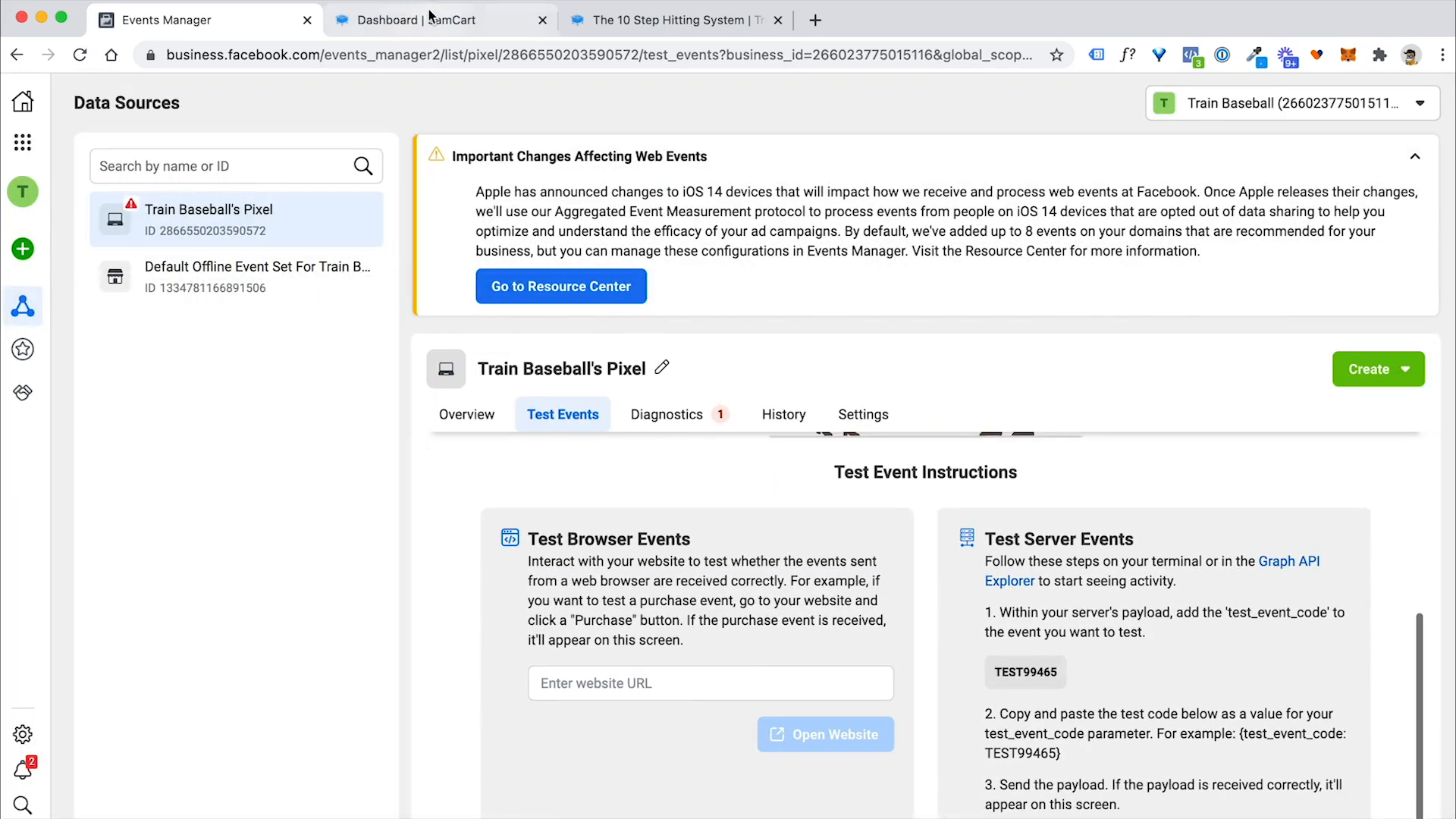
click(430, 17)
click(581, 18)
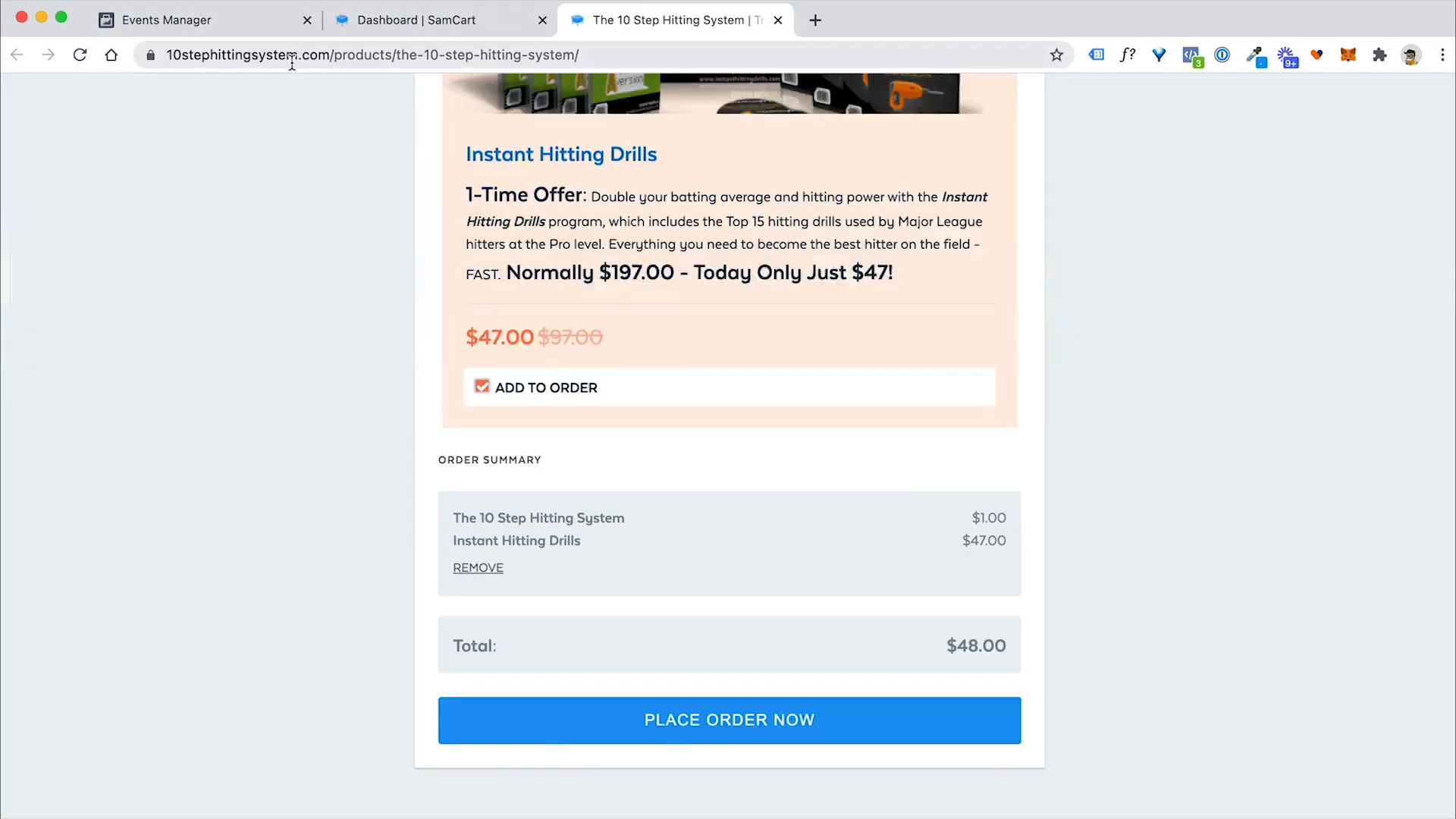
drag(327, 56, 159, 65)
key(super+c)
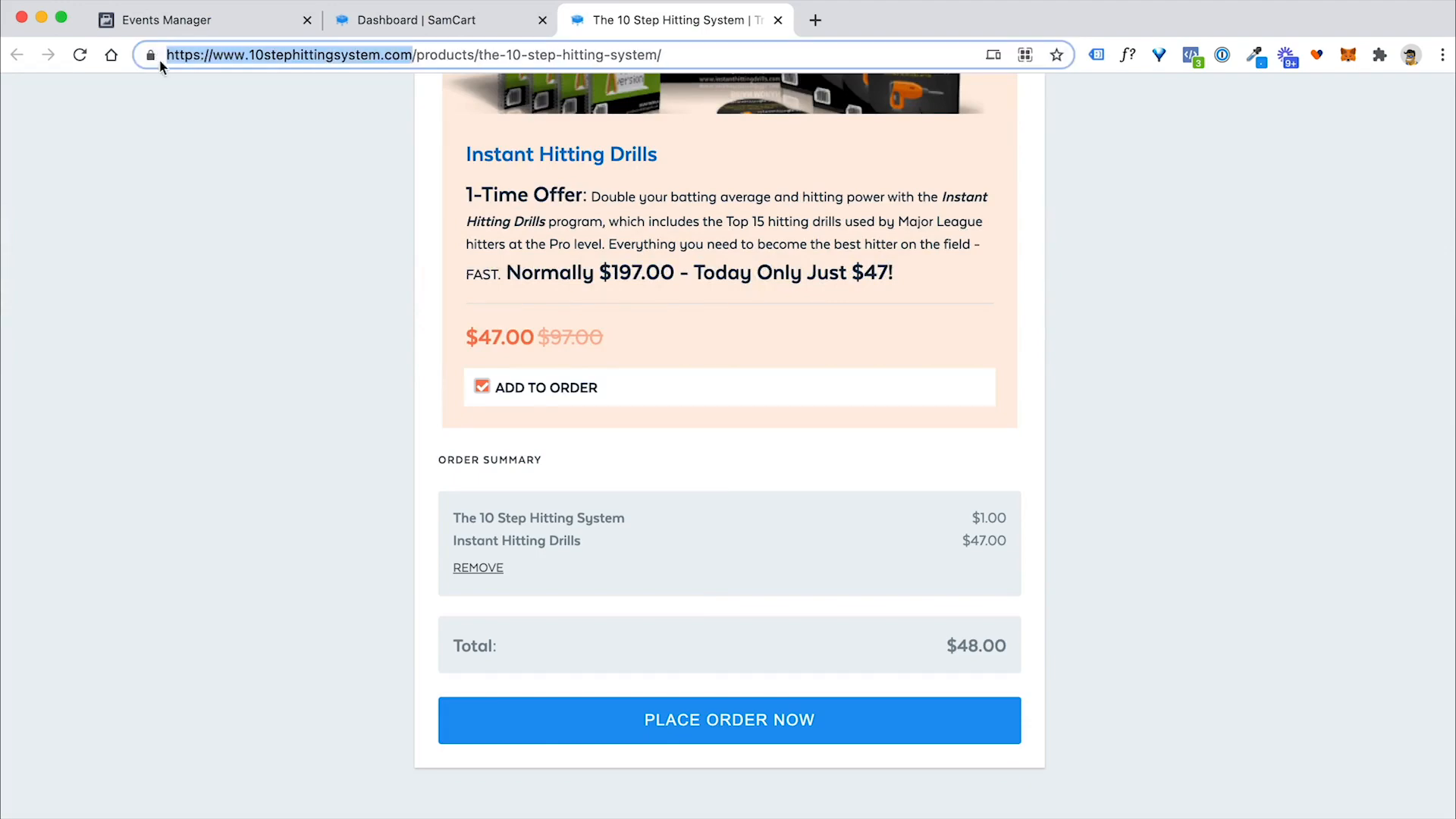
click(200, 29)
click(682, 680)
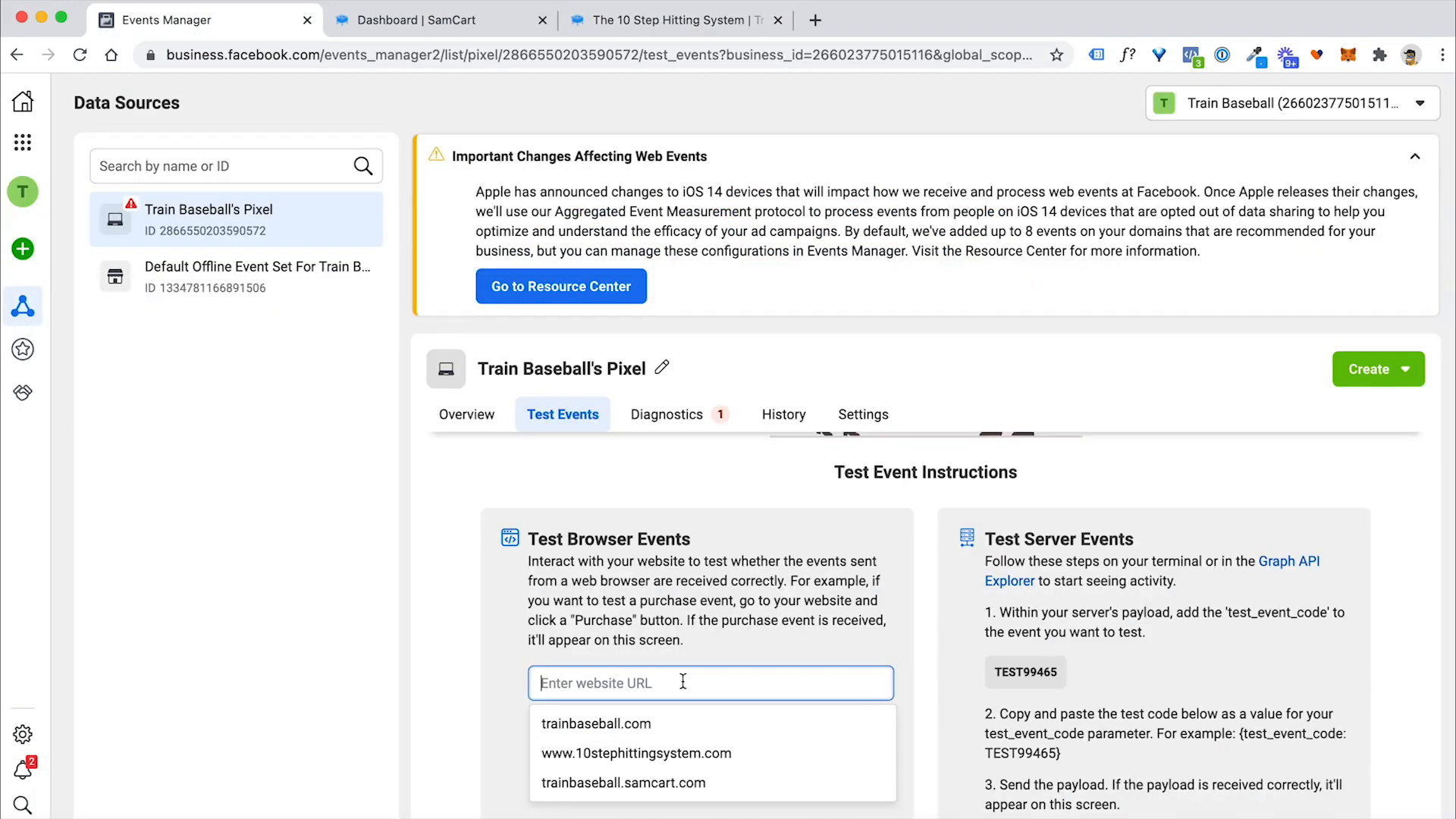
key(super+v)
Check the website address entered for the browser event test and open that website from Events Manager
triple_click(556, 535)
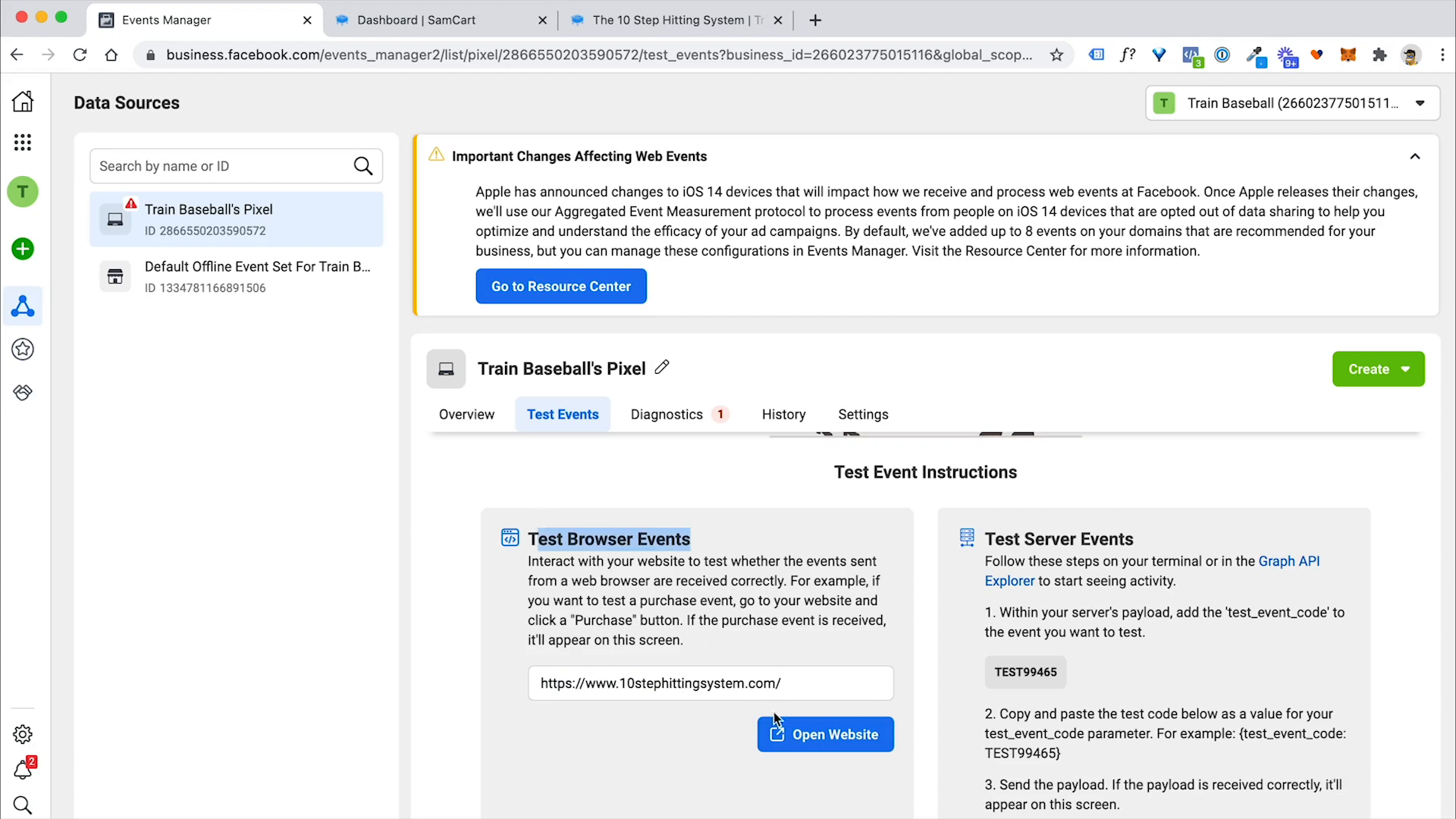
drag(585, 684, 765, 684)
click(766, 642)
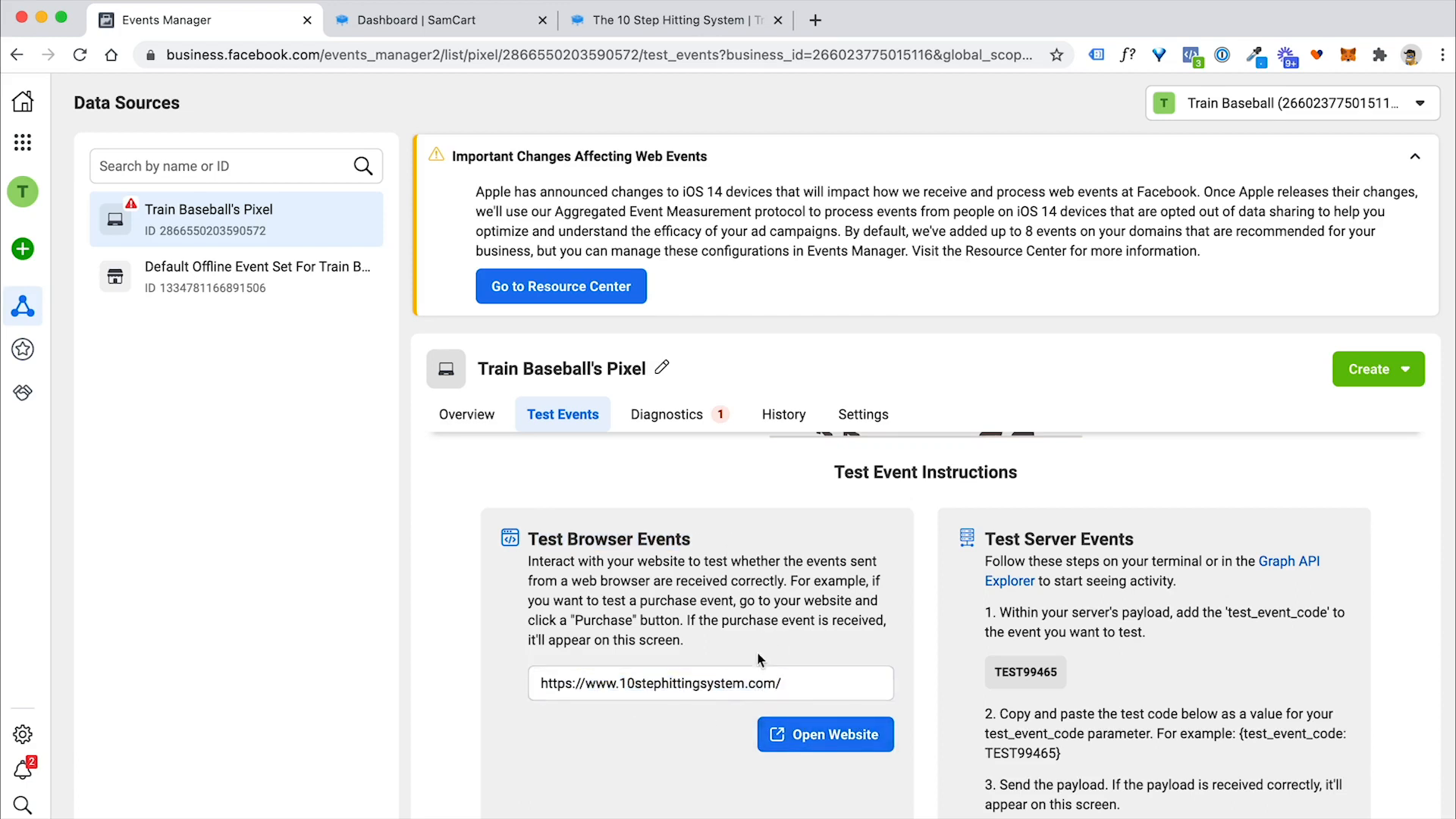
click(834, 736)
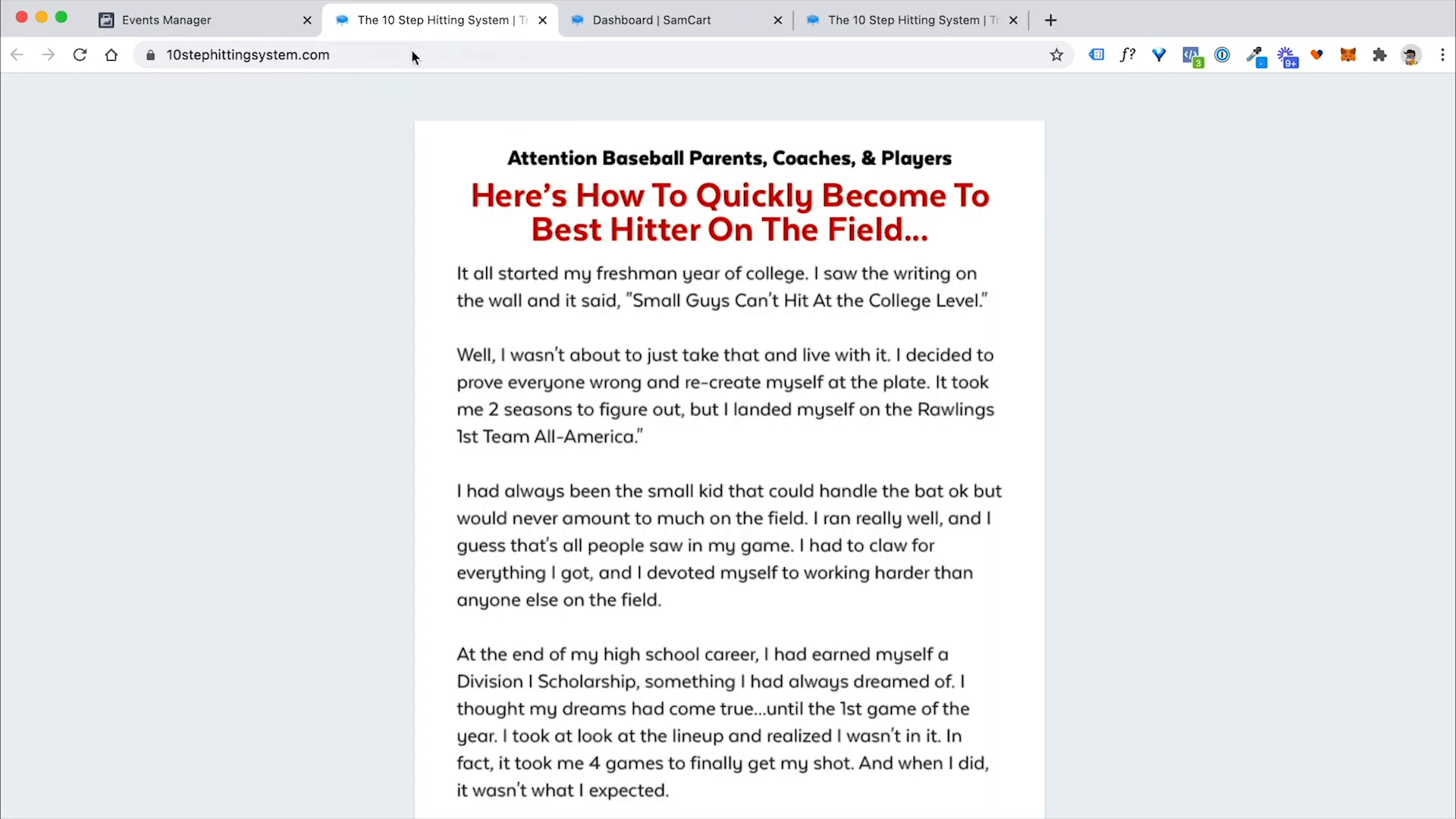
Detach the opened 10 Step Hitting System page into its own window and place it beside the Events Manager test events
drag(398, 16, 184, 49)
drag(25, 43, 627, 53)
drag(984, 61, 1306, 34)
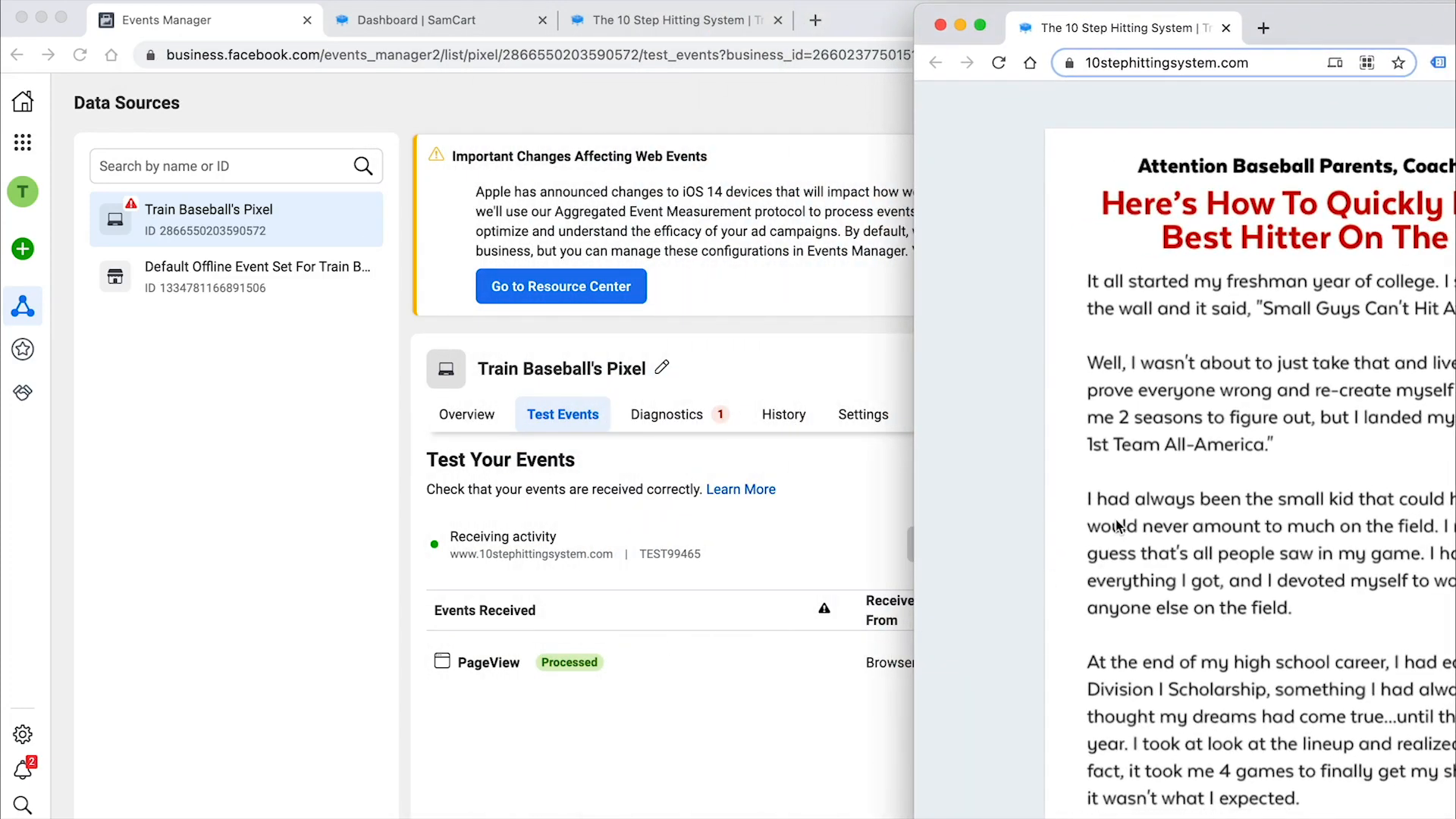
Check the PageView event received in Events Manager and move the 10 Step Hitting System window further over it so its extensions are reachable
click(596, 775)
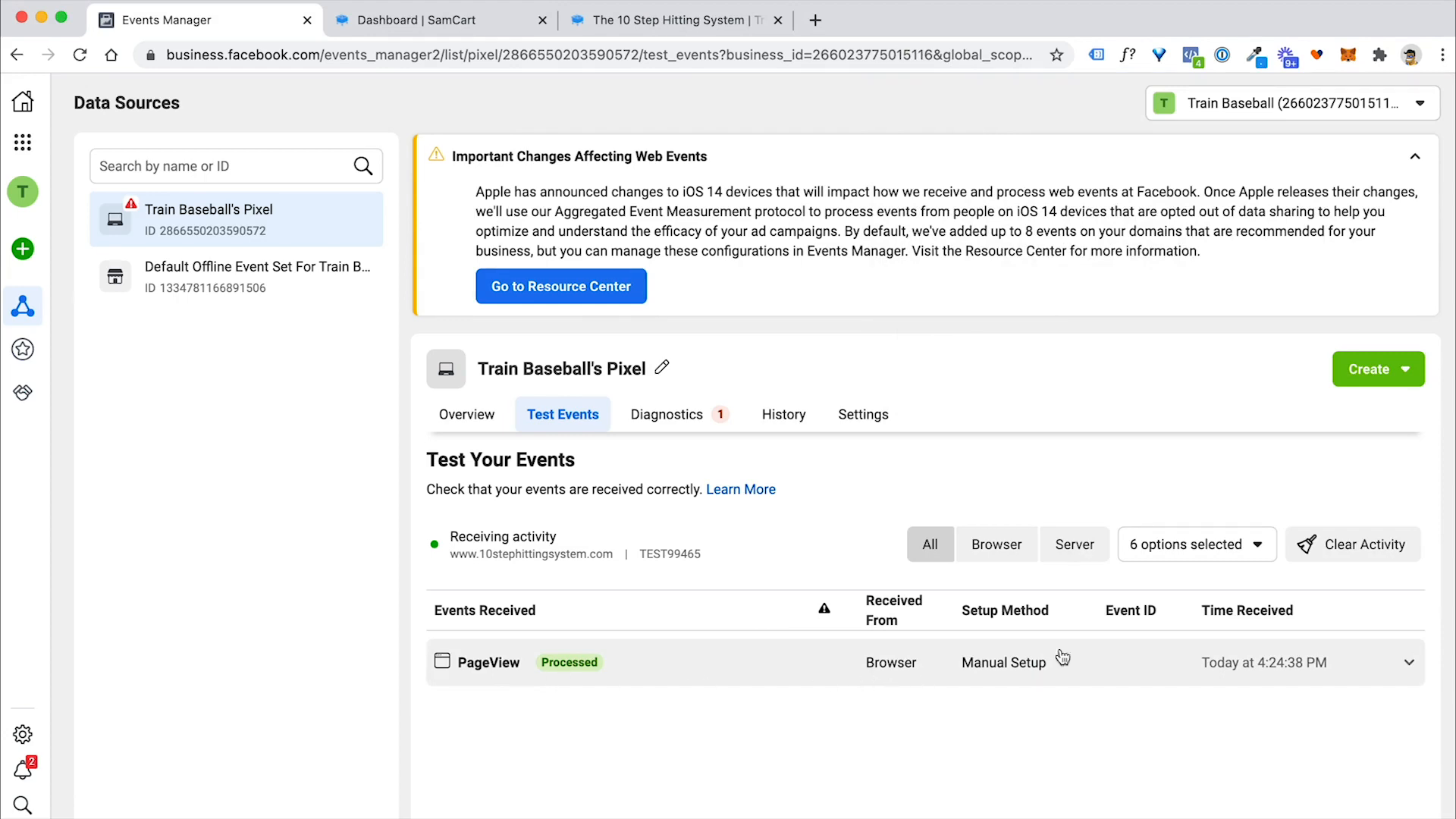
click(1450, 341)
drag(1399, 30, 1202, 41)
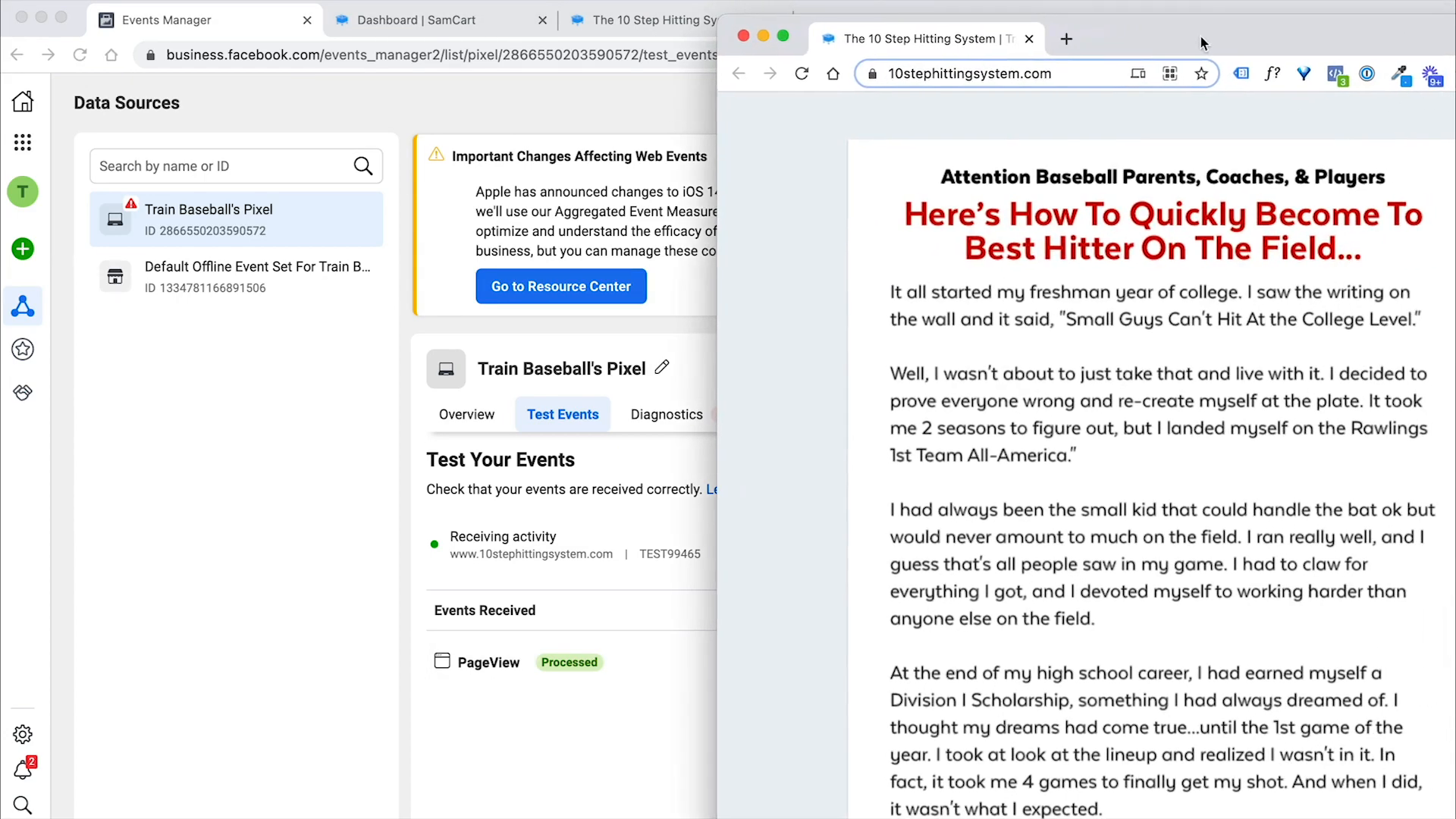
Inspect the Purchase event's warning and event info for the checkout page in Facebook Pixel Helper
click(1335, 74)
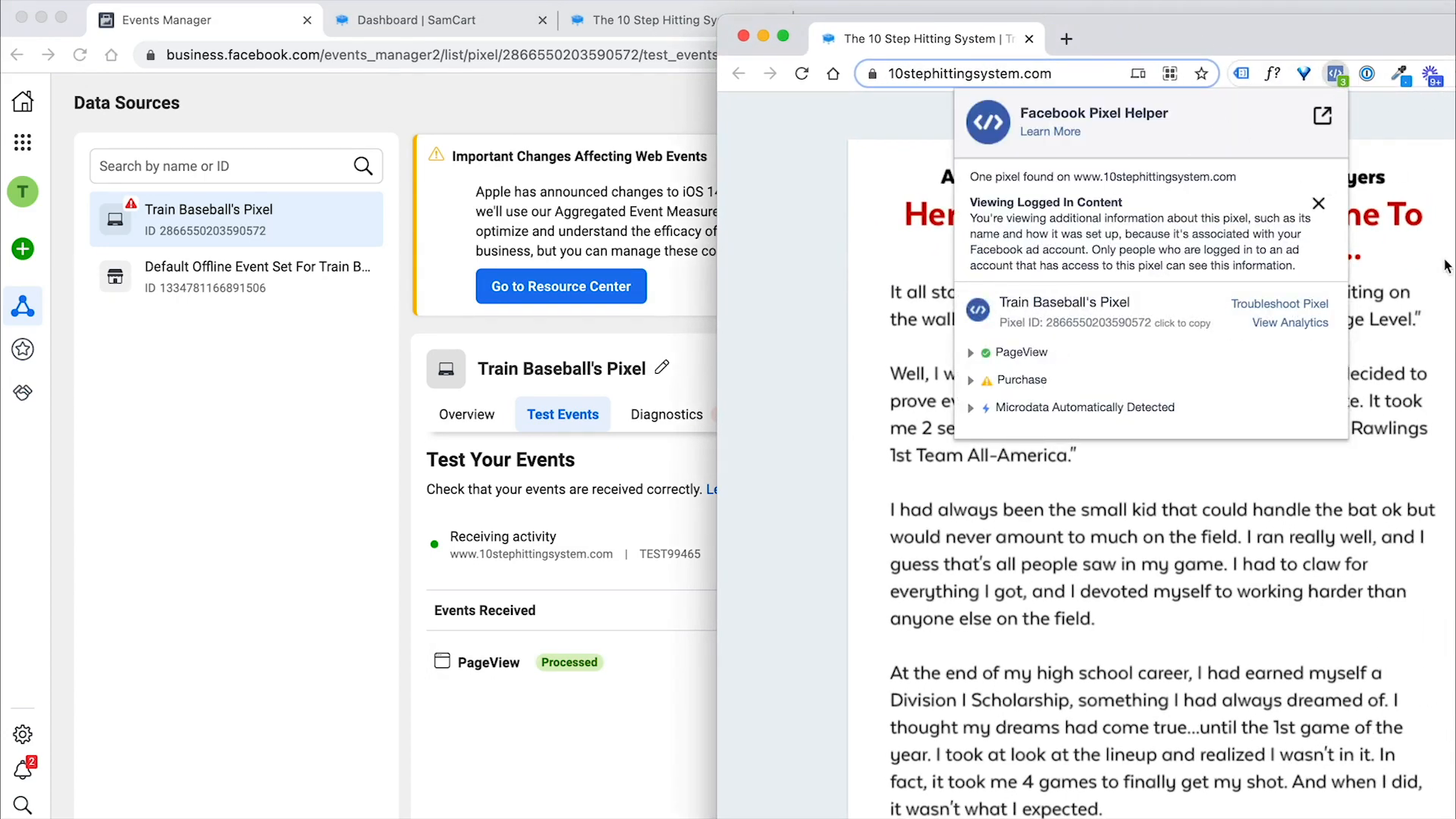
click(971, 382)
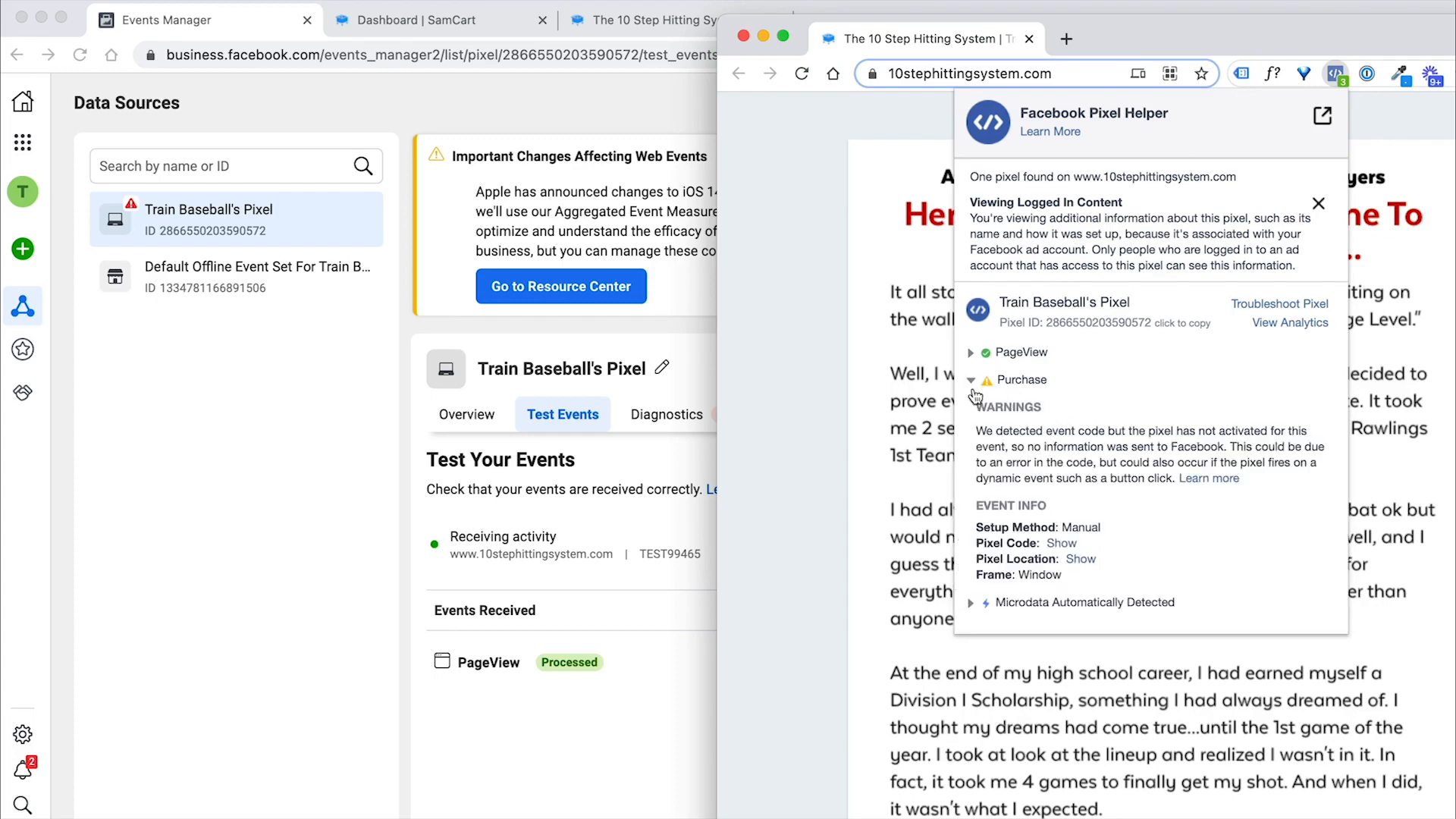
click(862, 258)
Fill in the checkout form's contact information with the saved name, email address and phone number
scroll(978, 391, down, 1)
scroll(977, 390, down, 20)
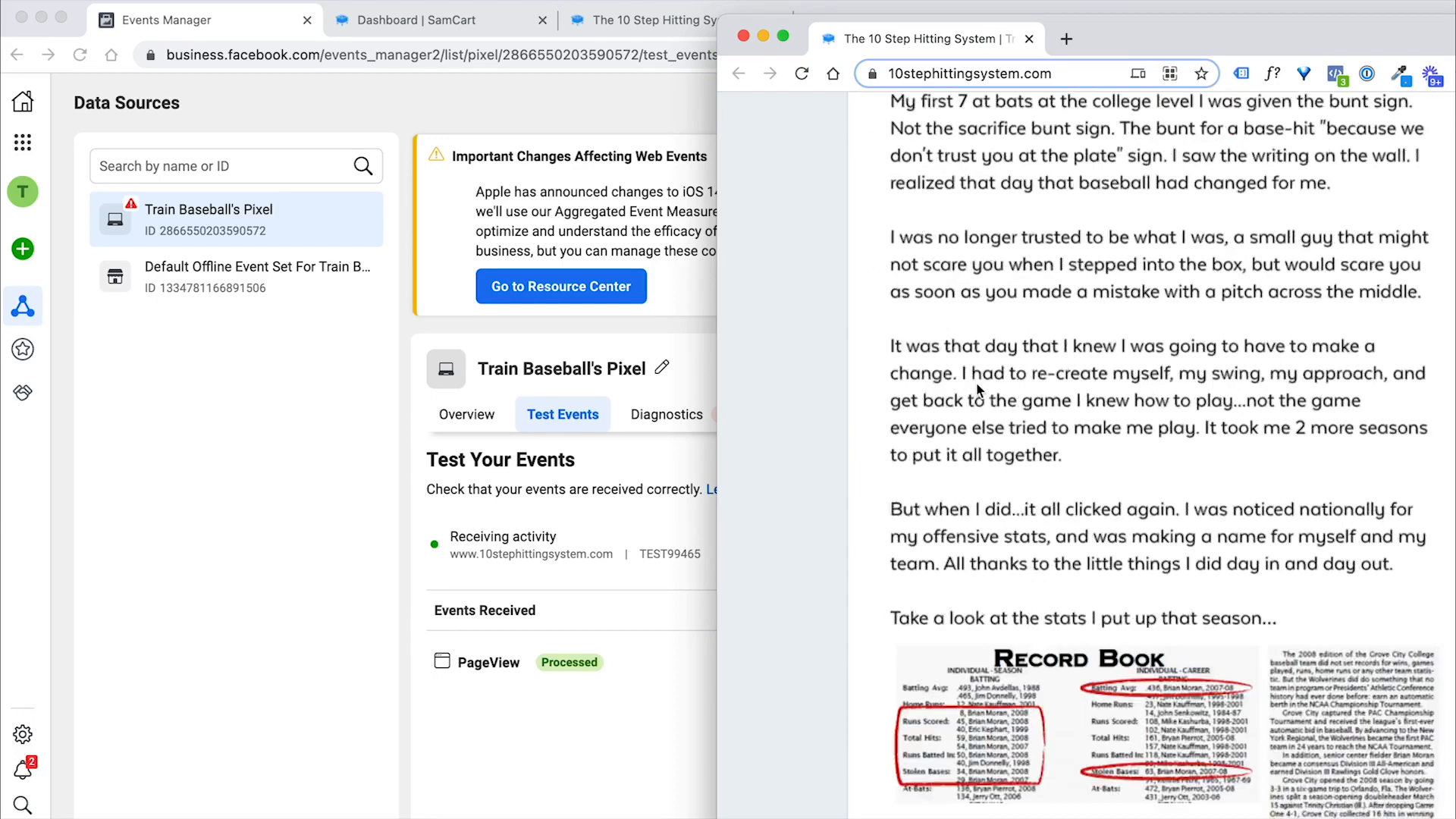
scroll(980, 387, down, 20)
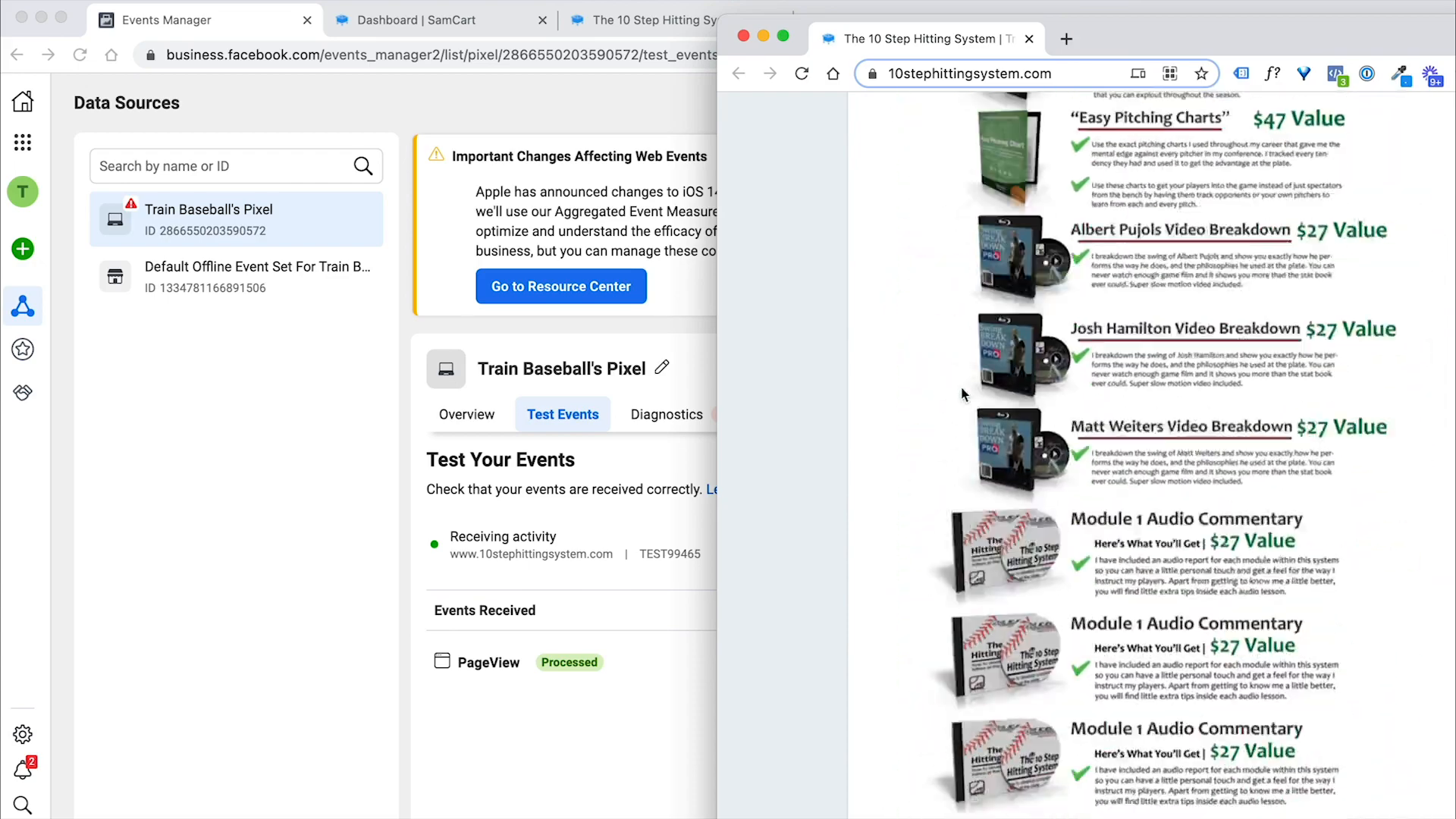
scroll(962, 394, down, 10)
scroll(948, 402, up, 2)
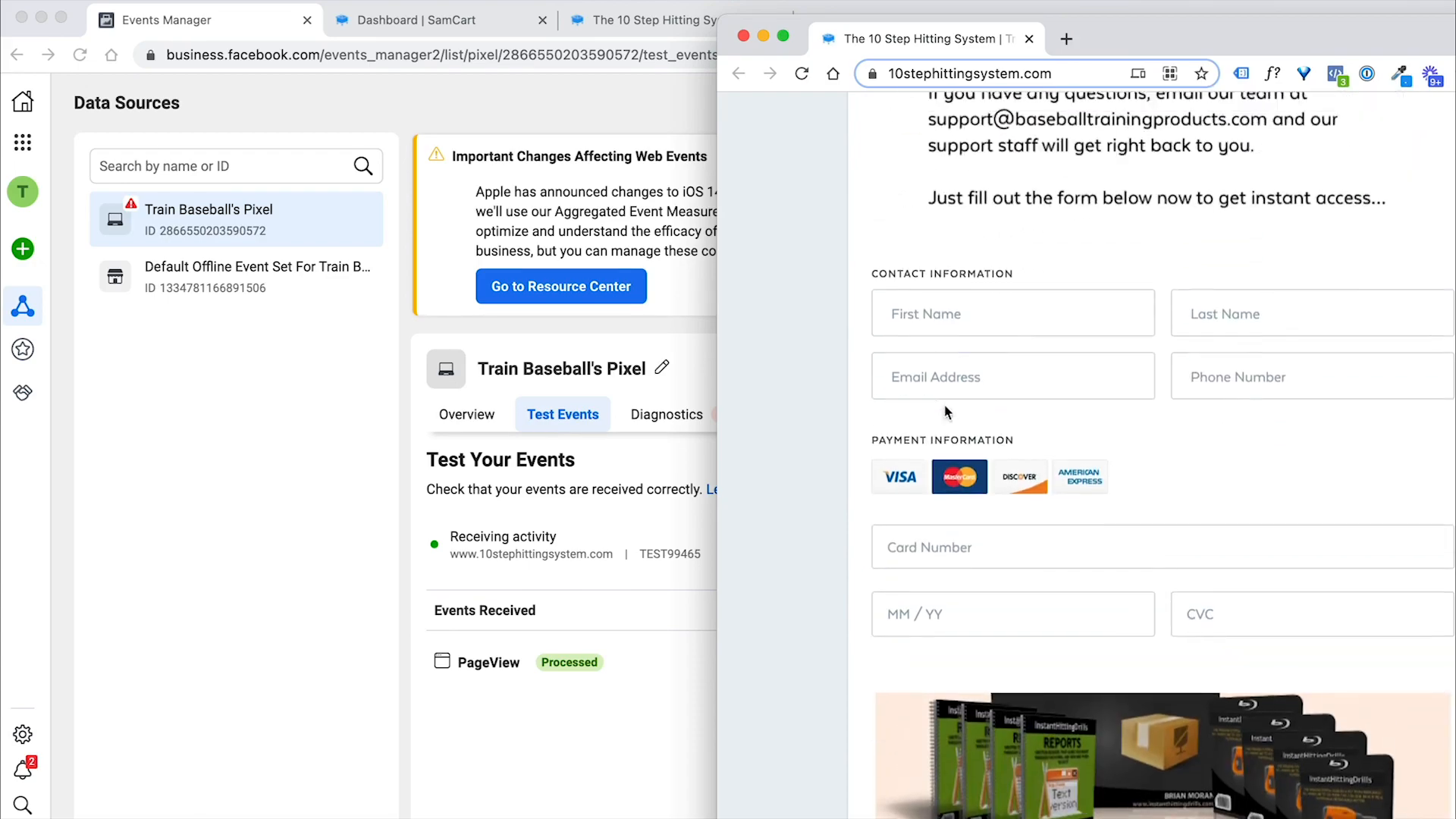
click(945, 317)
click(966, 367)
Fill in the payment card number, expiry date and CVC from a saved card and approve the autofill
scroll(966, 367, down, 4)
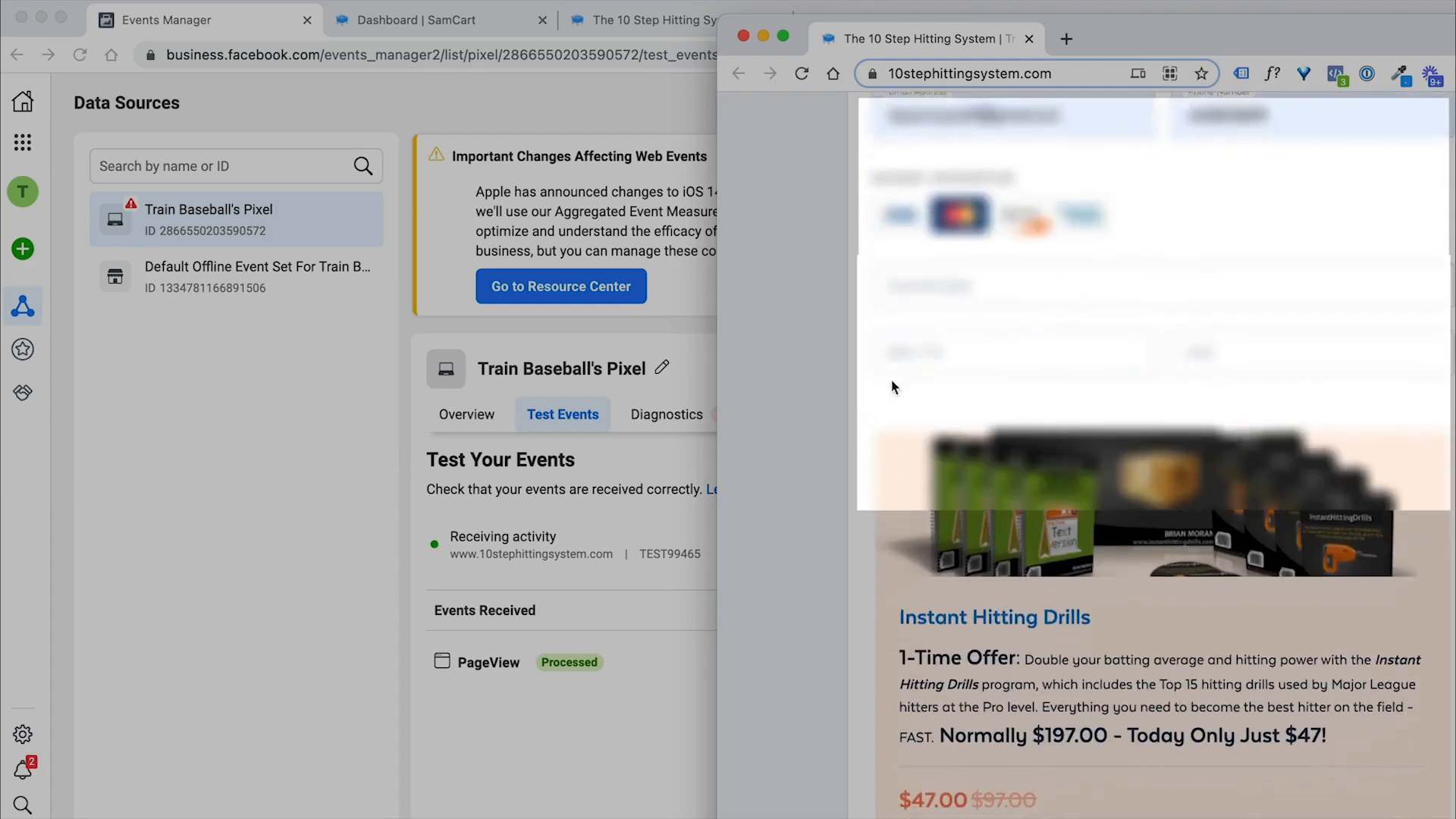
click(953, 286)
click(979, 375)
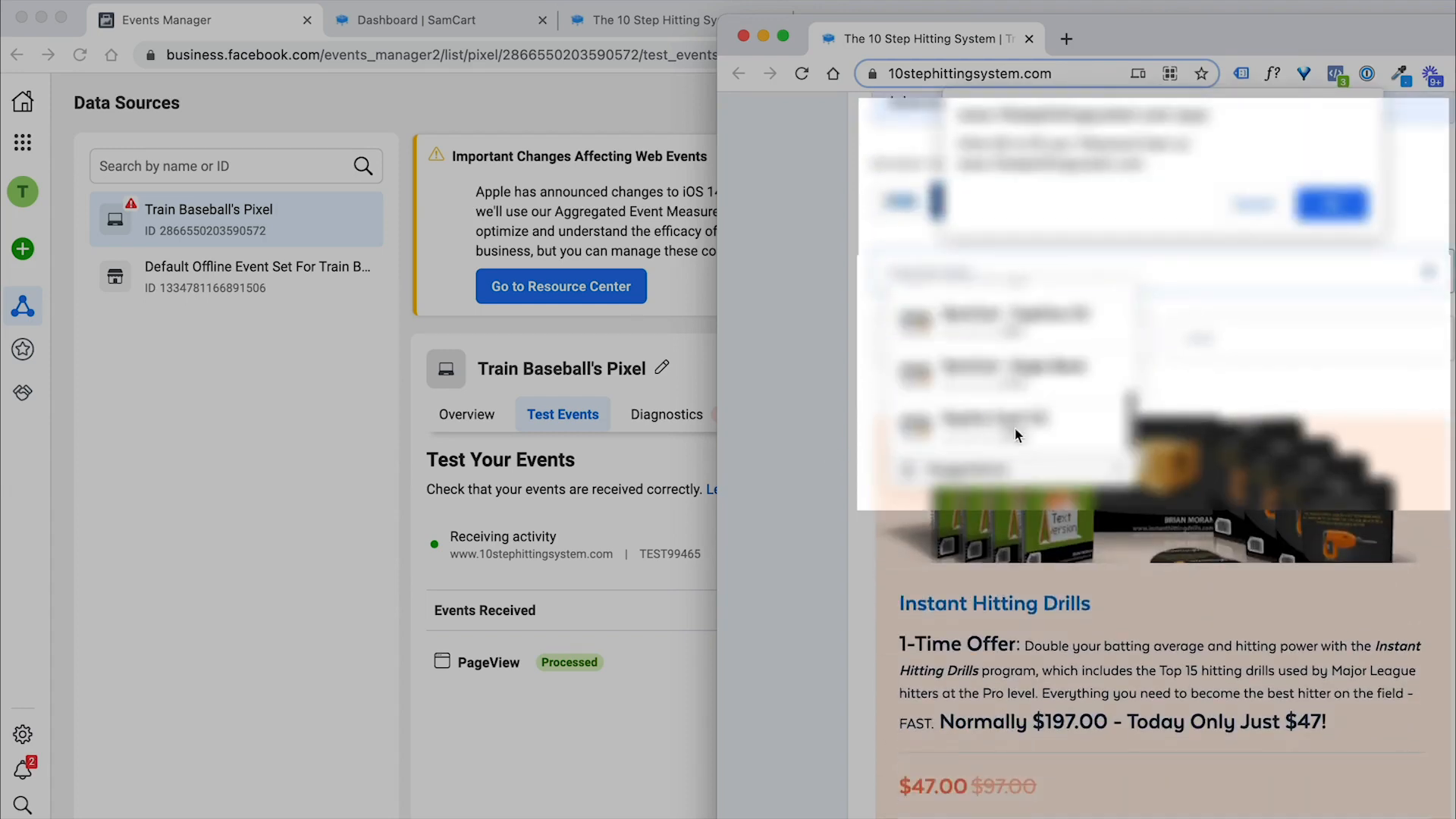
click(1348, 205)
Add the $47.00 Instant Hitting Drills offer to the order, review the order summary and place the order
scroll(922, 389, down, 1)
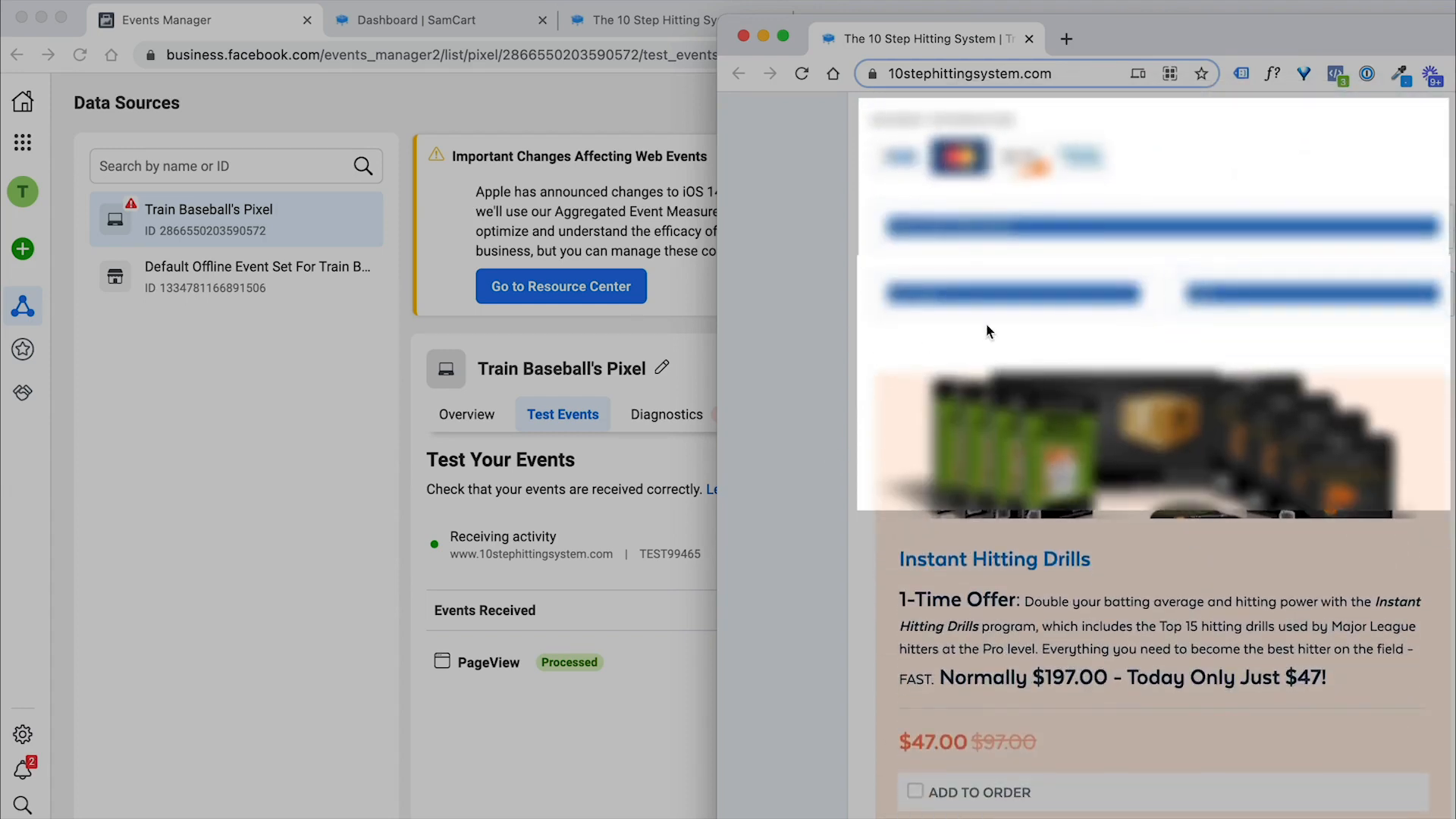
scroll(986, 330, down, 3)
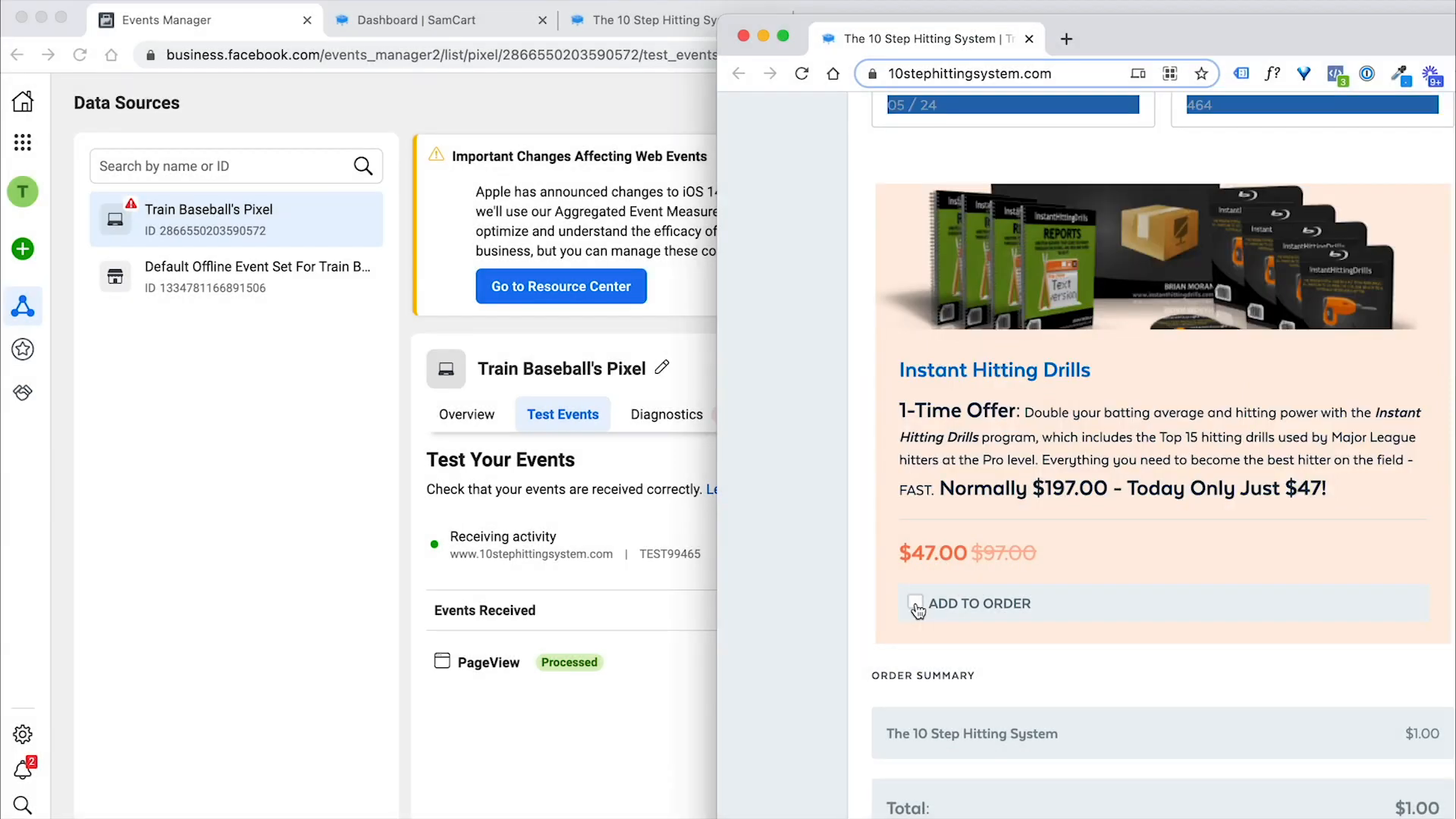
click(916, 606)
scroll(833, 454, down, 3)
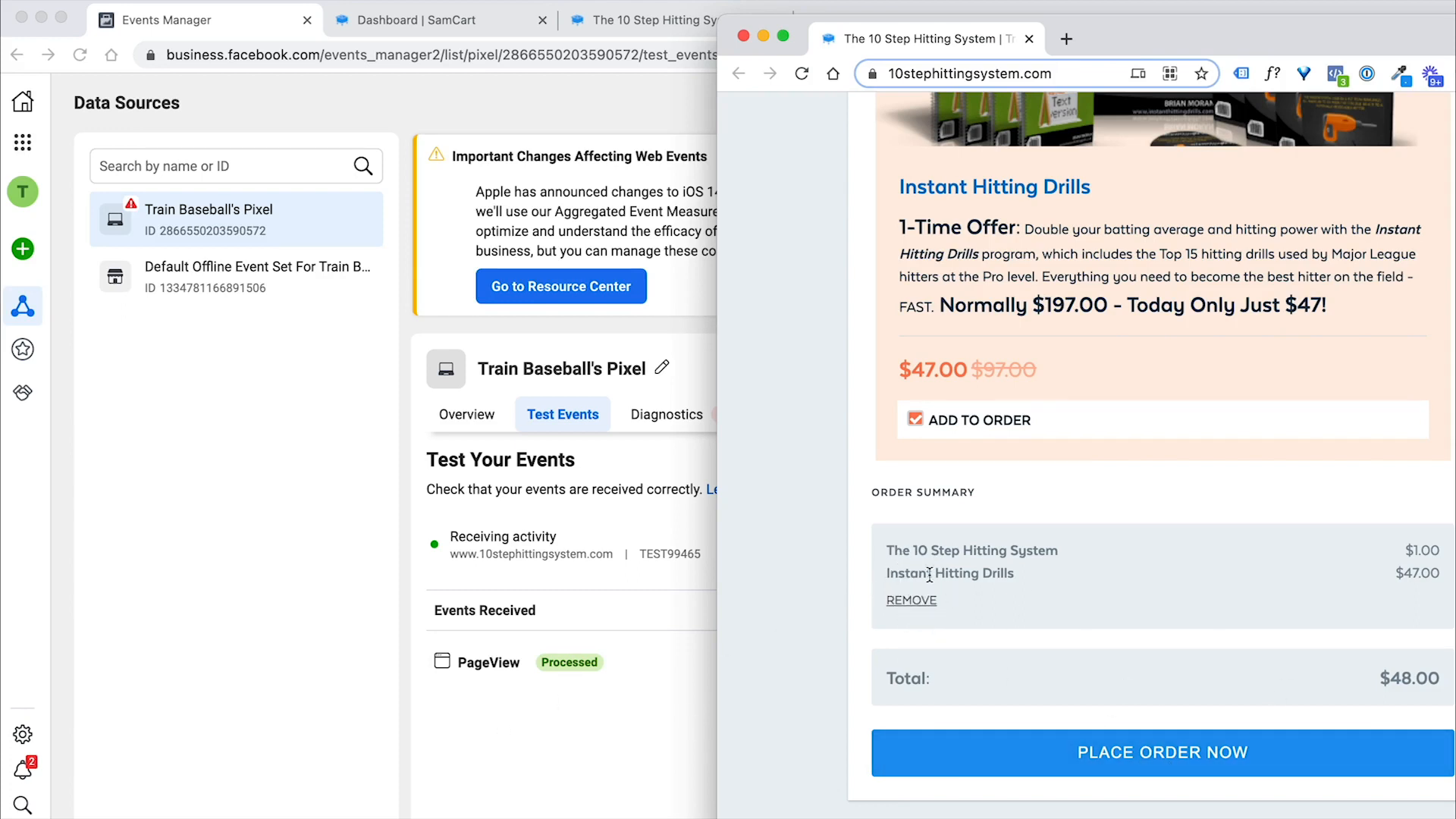
drag(1405, 551, 1432, 549)
click(1259, 631)
scroll(1259, 631, down, 1)
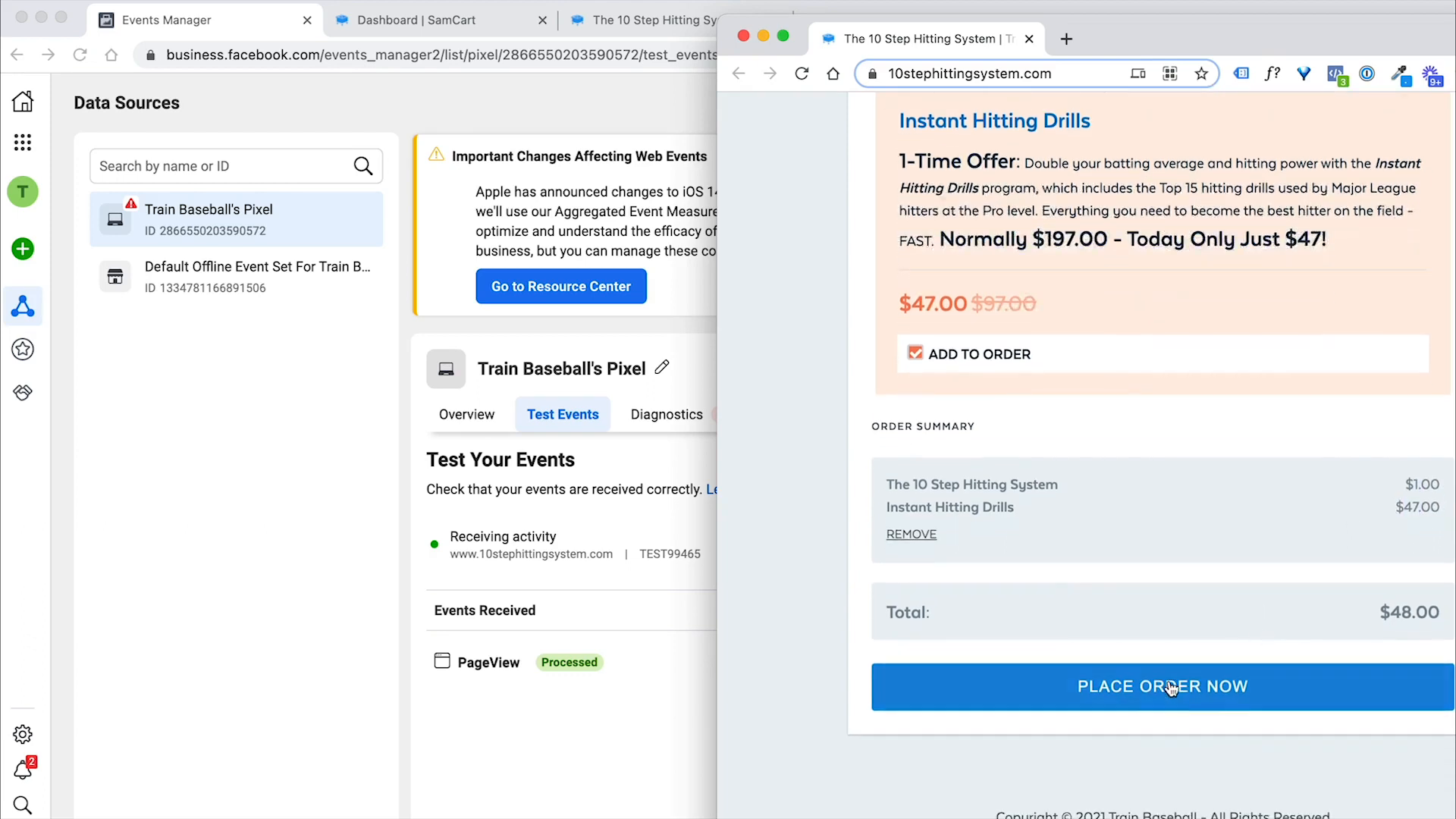
click(1147, 693)
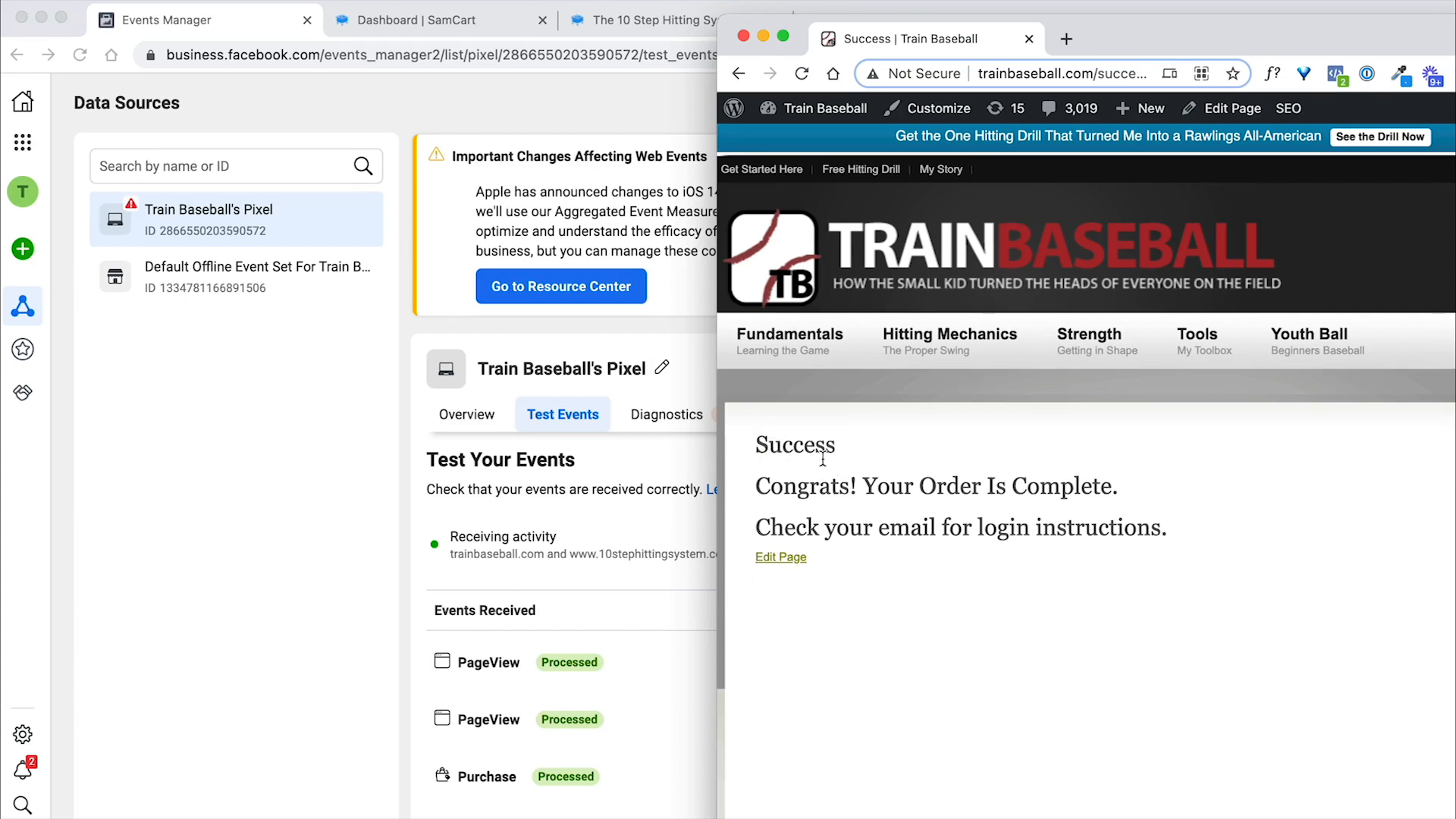
Check the order success page and return to the list of received test events in Events Manager
drag(823, 459, 1255, 575)
click(1255, 578)
click(584, 515)
scroll(561, 607, down, 2)
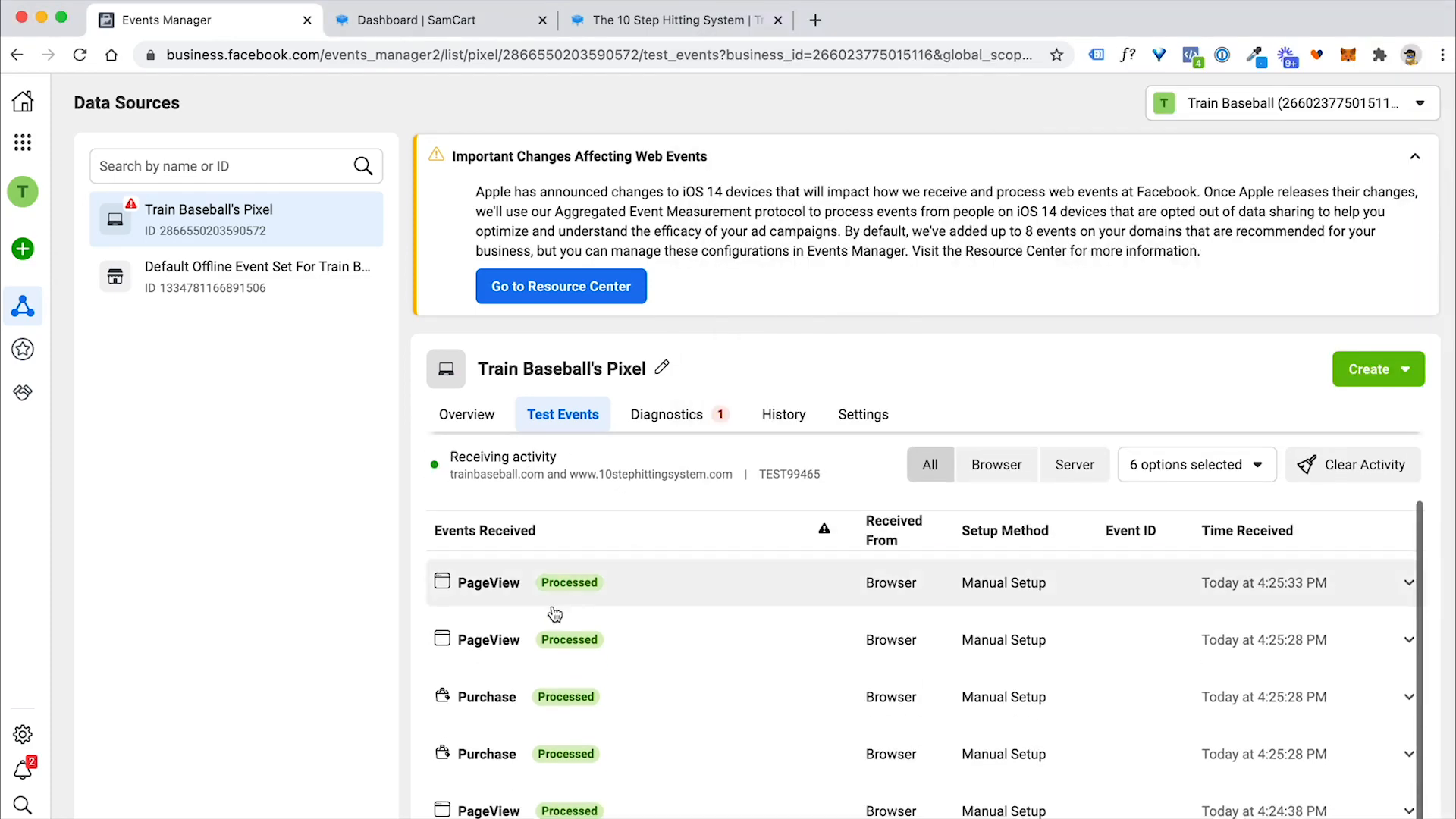
Expand the two Purchase events, compare their value and content_name parameters for each product, and collapse them again
click(1408, 756)
click(1408, 697)
scroll(871, 595, down, 3)
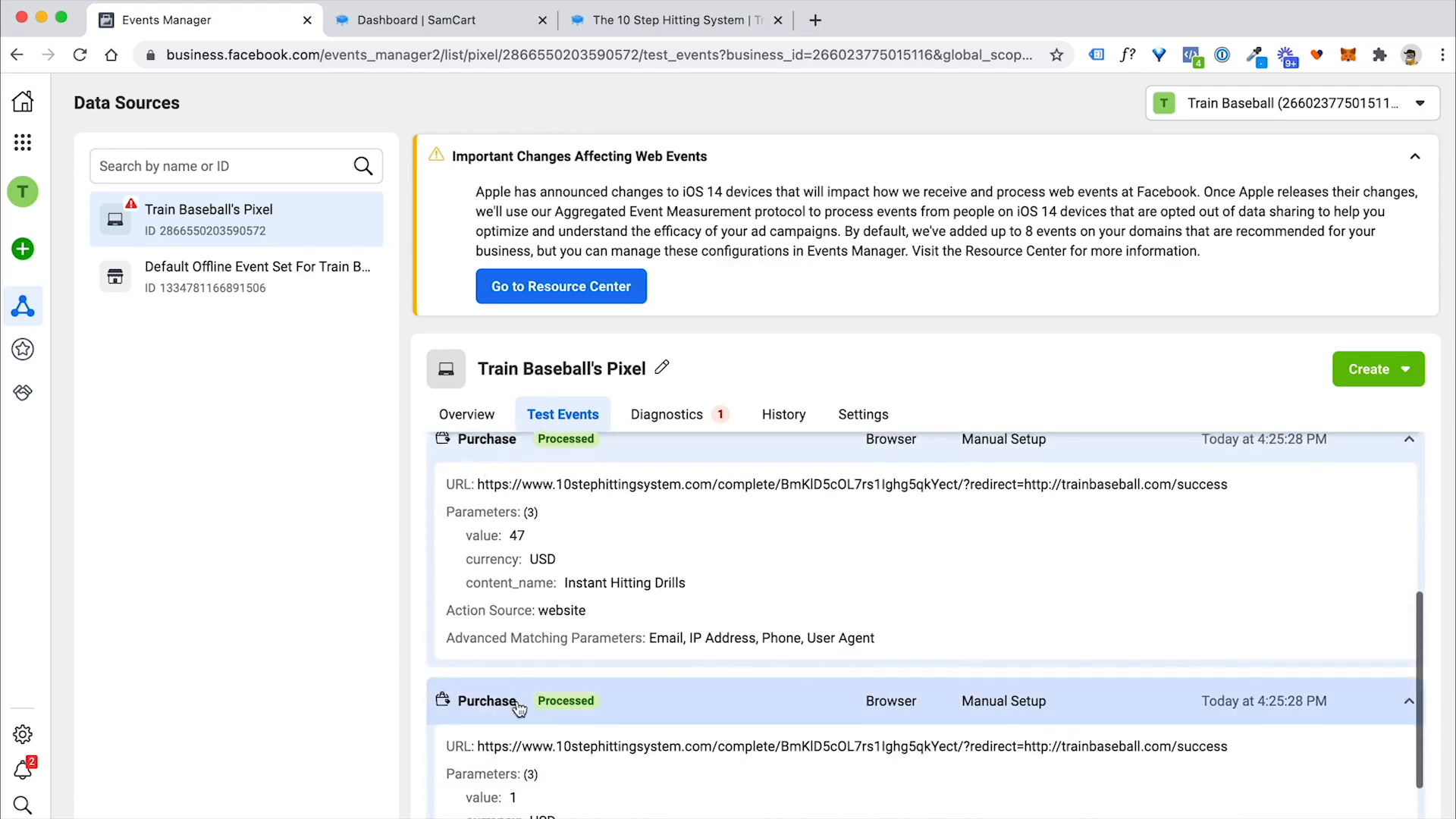
scroll(692, 673, down, 2)
drag(566, 760, 729, 764)
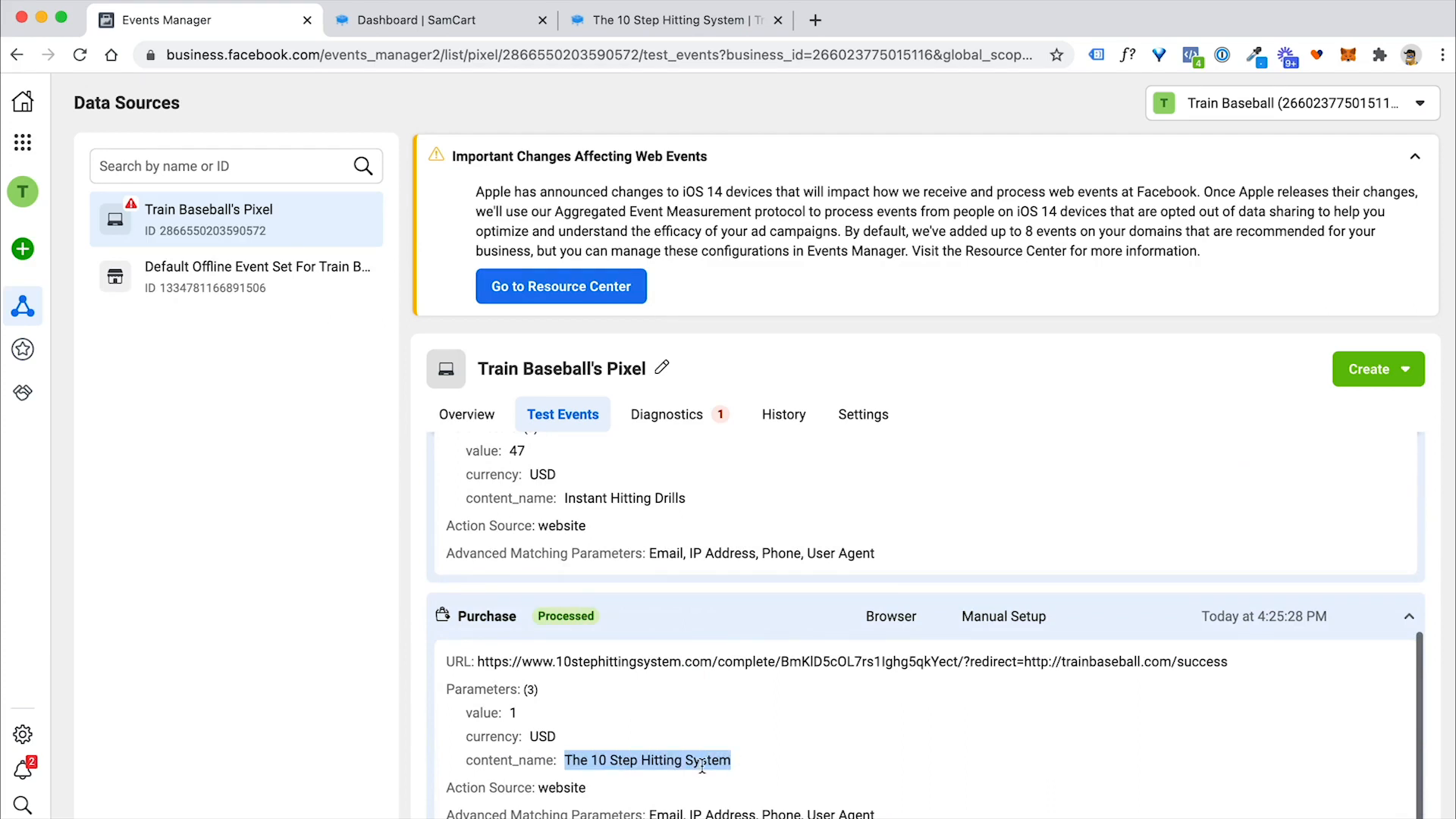
double_click(512, 715)
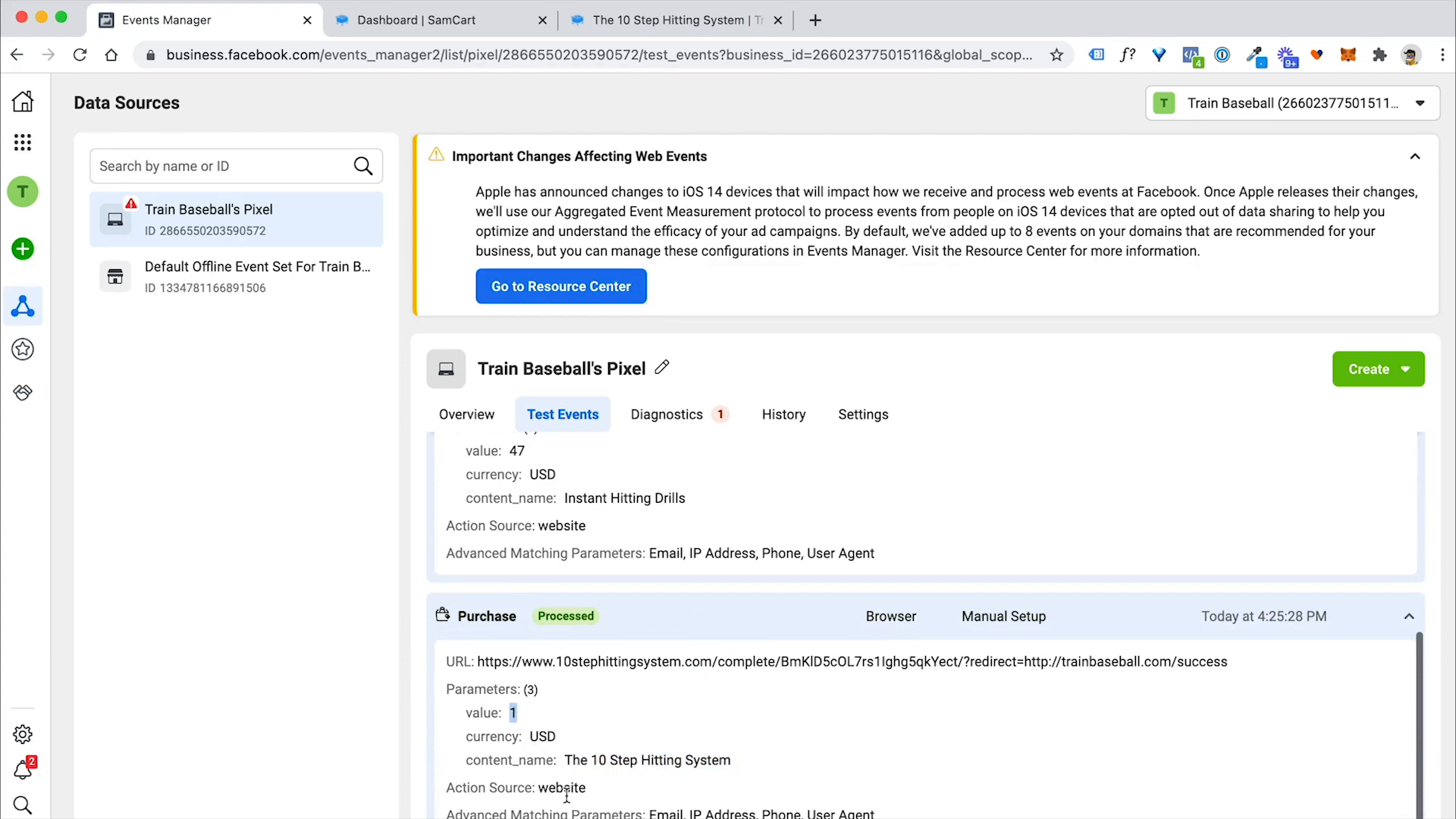
scroll(567, 797, up, 1)
drag(561, 590, 699, 593)
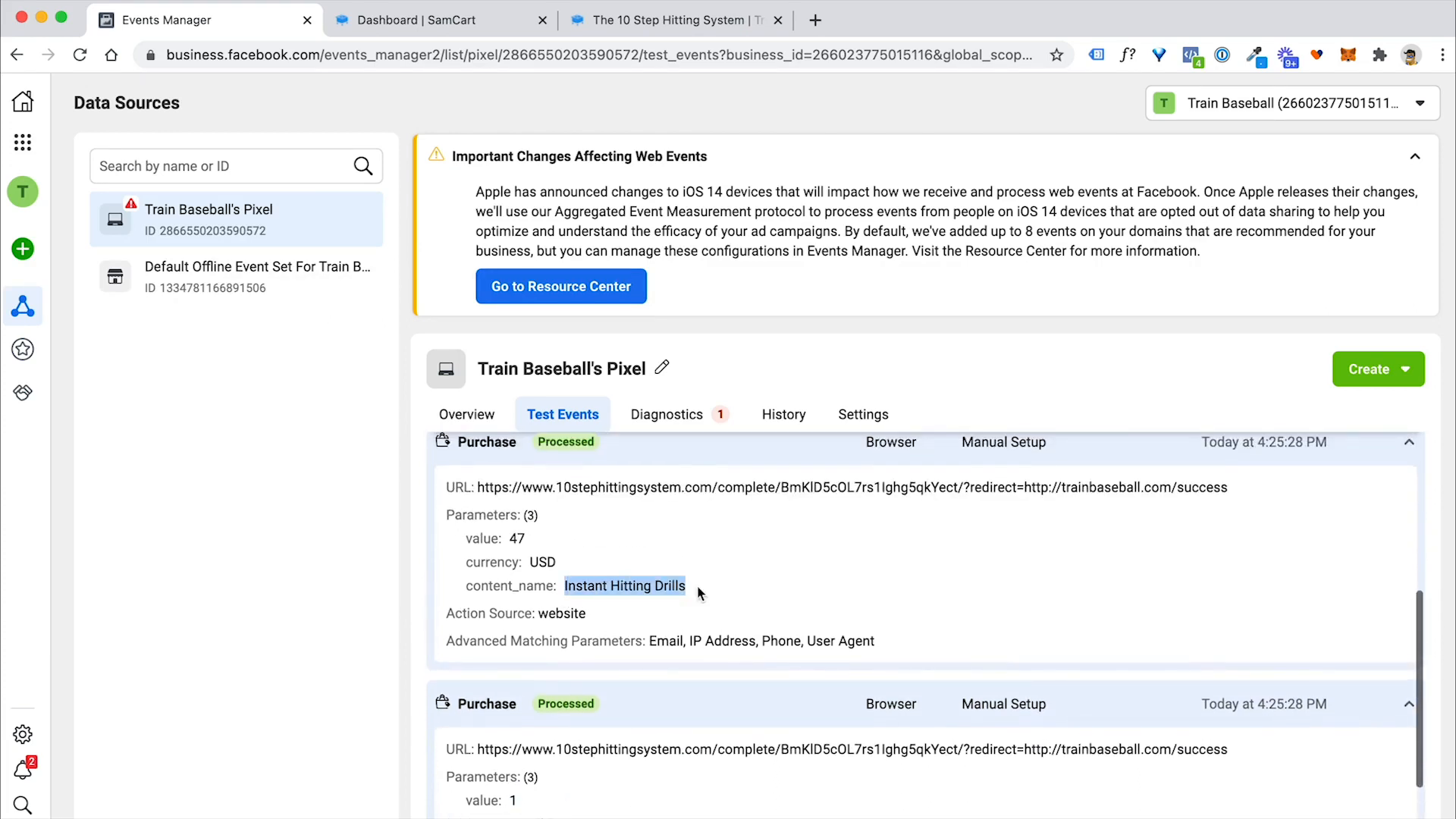
double_click(515, 539)
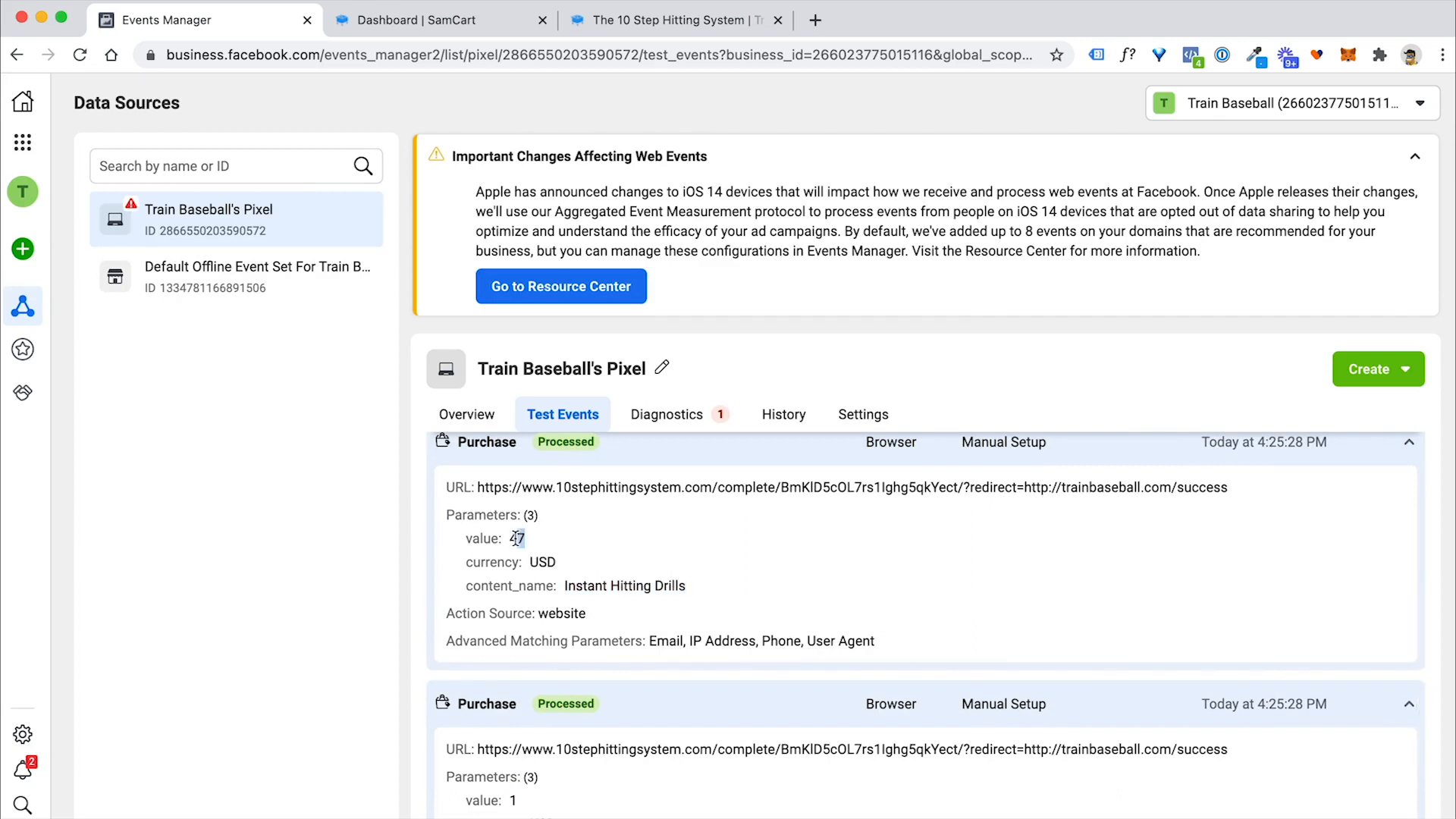
scroll(593, 561, up, 3)
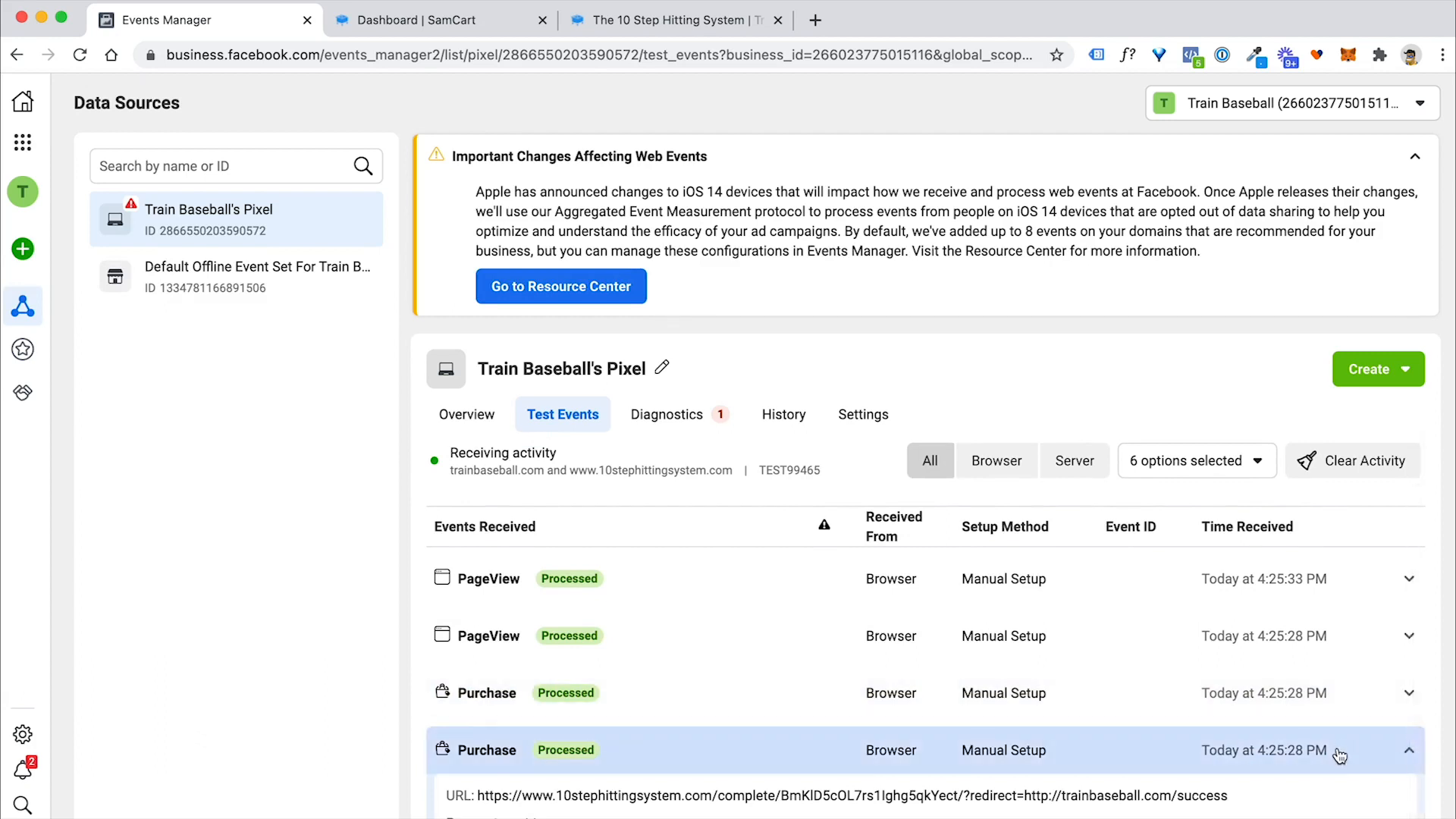
click(1340, 755)
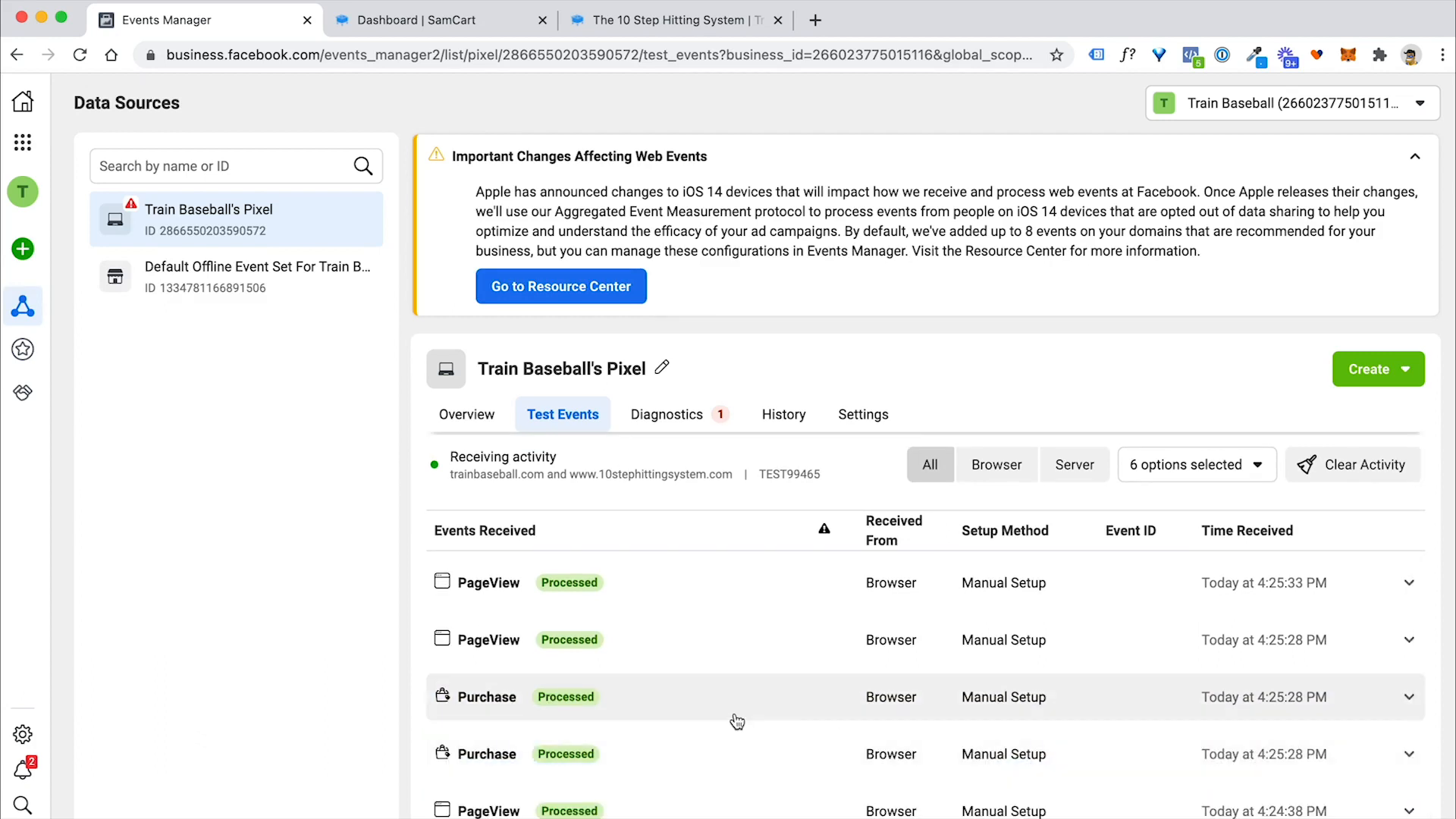